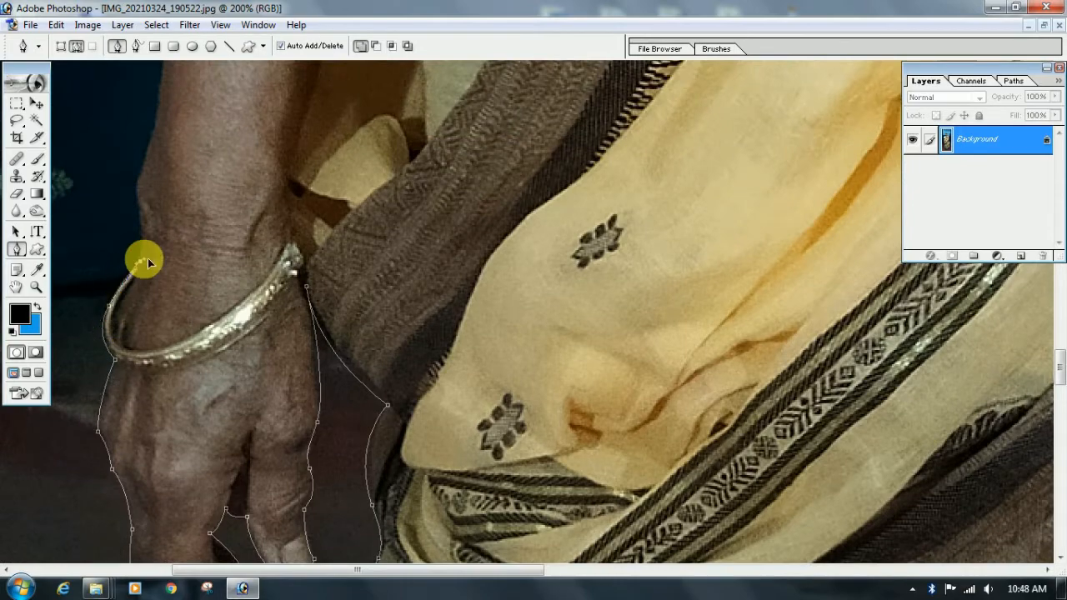
Extend the pen path from the bangle along the outer edge of the wrist and up the forearm
left_click(137, 291, "alt")
left_click(150, 243, "alt")
scroll(159, 250, "up", 6)
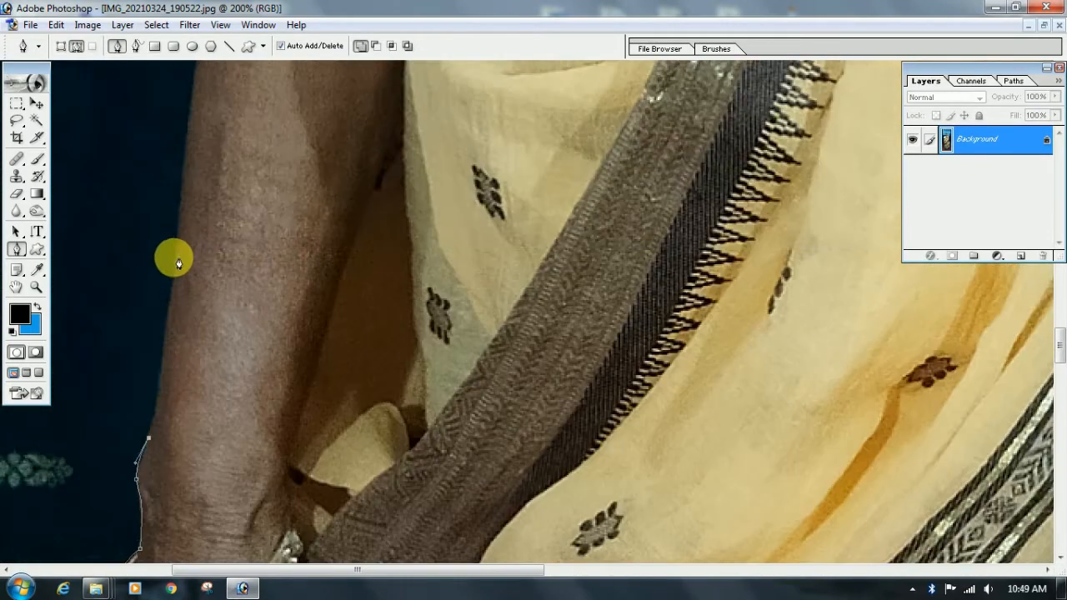
left_click_drag(174, 270, 178, 234)
left_click(174, 270, "alt")
scroll(179, 258, "up", 6)
left_click_drag(209, 206, 217, 184)
left_click(208, 207, "alt")
Continue the pen path up the arm's outer edge past the elbow, with curved anchor points following its contour
scroll(213, 213, "up", 7)
left_click_drag(224, 235, 272, 150)
left_click(224, 235, "alt")
scroll(221, 250, "up", 5)
key("ctrl+z")
left_click(243, 243)
left_click_drag(244, 243, 263, 182)
left_click(244, 243, "alt")
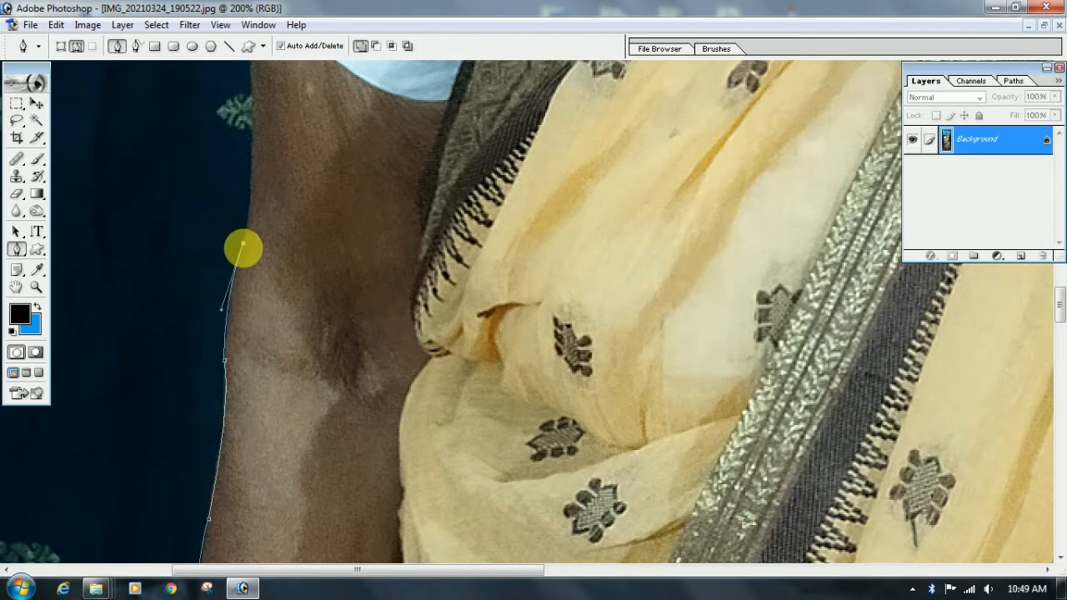
Trace the path up the remaining arm and around the lower corner of the white sleeve
scroll(245, 248, "up", 3)
left_click_drag(252, 248, 253, 194)
left_click(252, 248, "alt")
scroll(251, 254, "up", 4)
scroll(252, 258, "up", 3)
left_click_drag(245, 238, 237, 152)
left_click(245, 238, "alt")
scroll(205, 285, "up", 3)
left_click_drag(202, 266, 244, 218)
left_click(202, 266, "alt")
scroll(205, 265, "up", 3)
left_click(236, 252, "alt")
Trace the path up the white sleeve's outer edge and over its top towards the bare shoulder
scroll(262, 247, "up", 6)
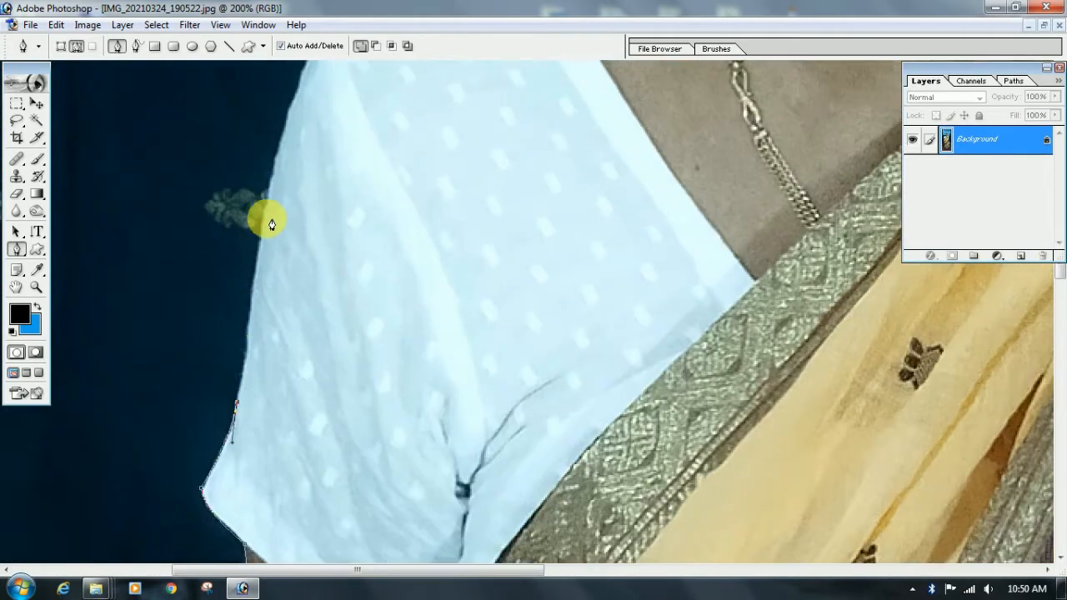
scroll(258, 246, "up", 7)
left_click_drag(306, 236, 328, 219)
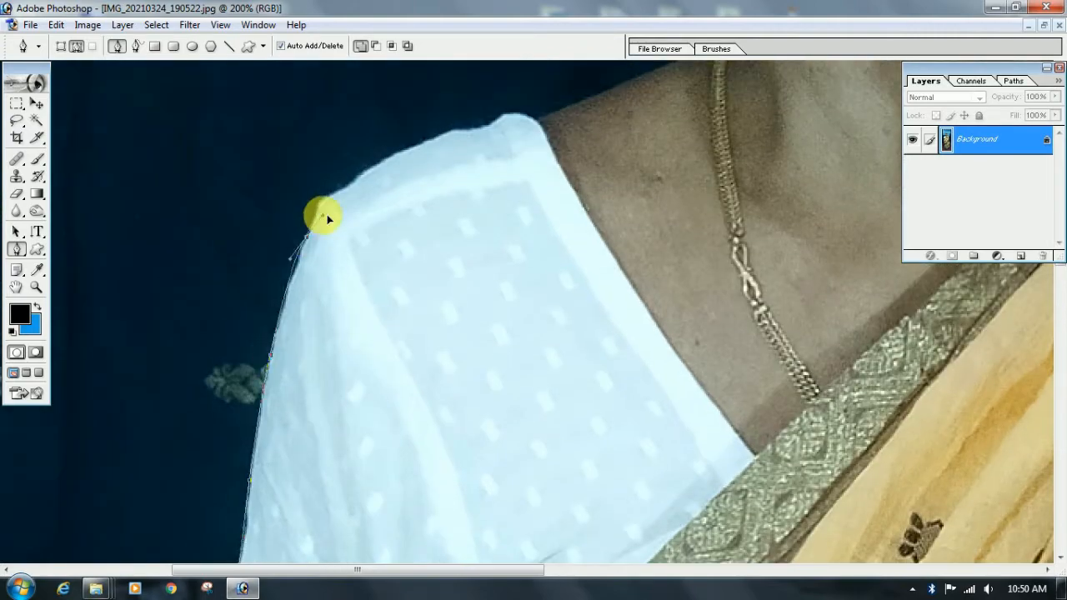
left_click_drag(353, 185, 393, 162)
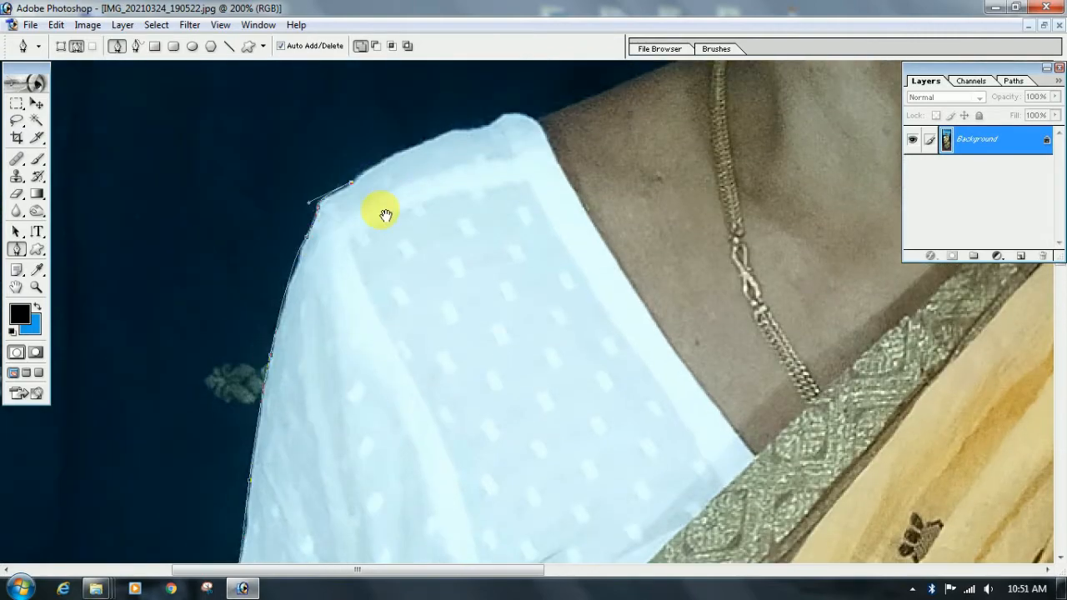
left_click_drag(386, 215, 130, 508)
left_click_drag(196, 421, 268, 395)
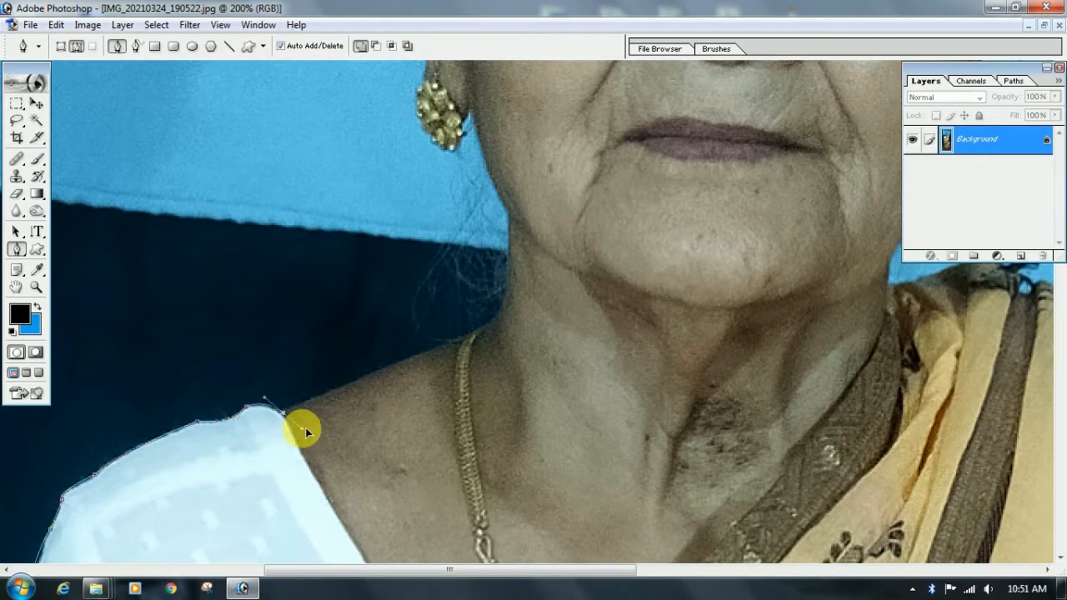
Continue the path along the bare shoulder, past the necklace and up the neck to the jaw
left_click(456, 340)
left_click_drag(506, 299, 511, 281)
left_click(509, 211)
scroll(448, 308, "up", 1)
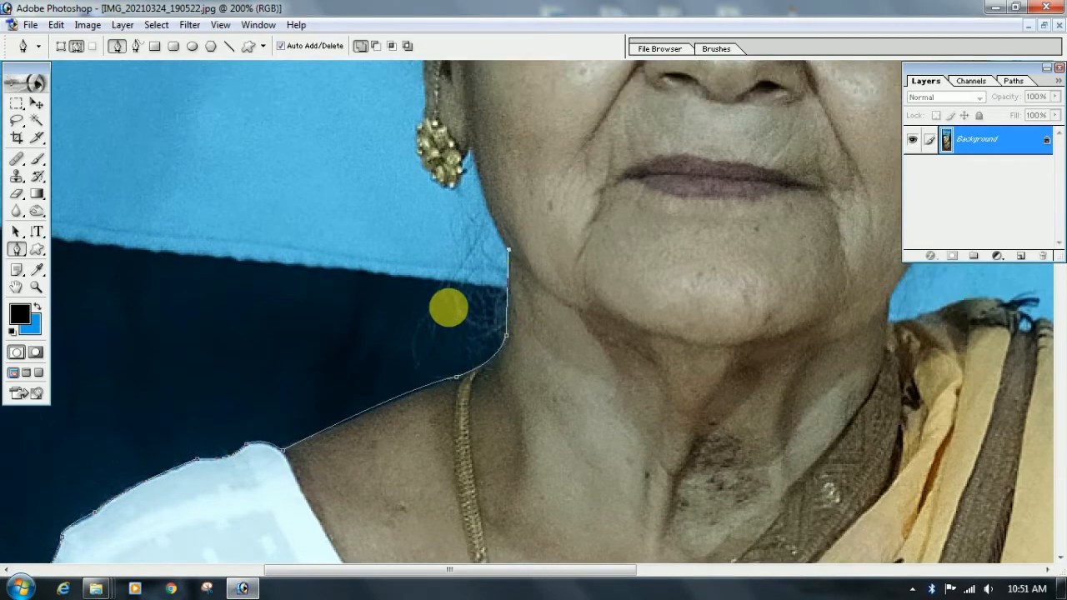
Trace the path up the jaw edge and around the gold earring to the ear, working at 300% magnification
scroll(440, 286, "up", 3)
key("ctrl+plus")
left_click(502, 391)
left_click(450, 241, "alt")
left_click(442, 237)
left_click(441, 284)
left_click(415, 305)
left_click(390, 301)
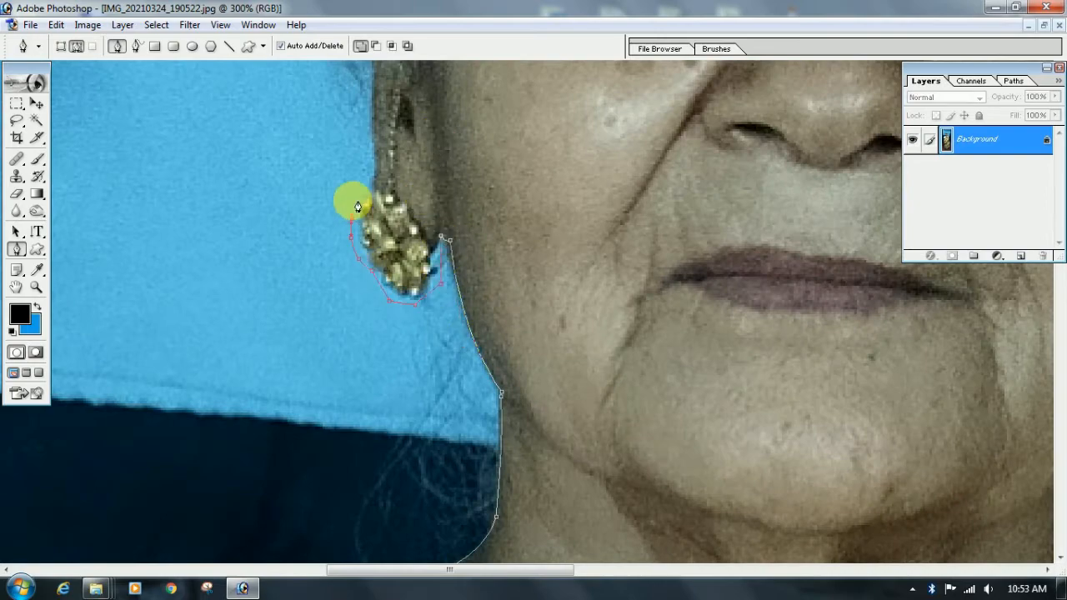
left_click(373, 187)
Trace the path up the ear and loosely around the stray hairs beside the temple
scroll(366, 266, "up", 9)
scroll(368, 271, "down", 4)
left_click(374, 247)
left_click(326, 298)
scroll(327, 298, "up", 3)
left_click(317, 189)
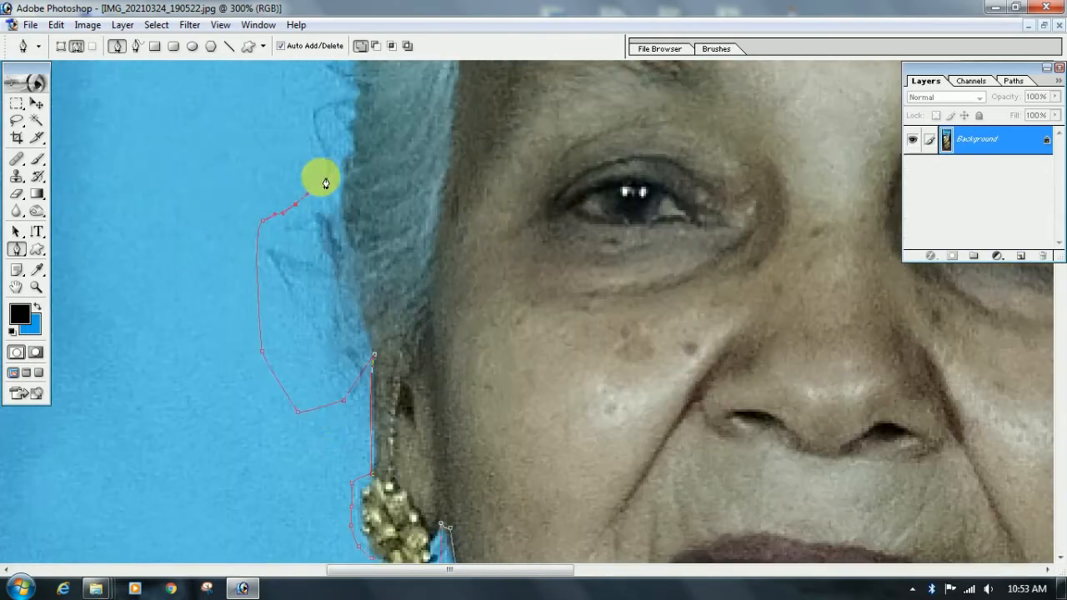
scroll(324, 178, "up", 8)
left_click(364, 176)
Continue the path along the hairline over the top of the head
scroll(417, 175, "up", 5)
left_click(536, 186)
left_click(574, 185)
scroll(582, 190, "up", 3)
left_click(724, 224)
scroll(738, 226, "right", 8)
Trace the path down the far side of the head's crown along the outer hair edge
left_click(548, 185)
left_click(659, 213)
left_click(760, 293)
left_click(890, 365)
left_click(960, 423)
scroll(958, 423, "right", 7)
Continue the path down the hair edge beside the second eye, following its small bumps
scroll(633, 202, "down", 6)
left_click(648, 185)
scroll(612, 315, "down", 5)
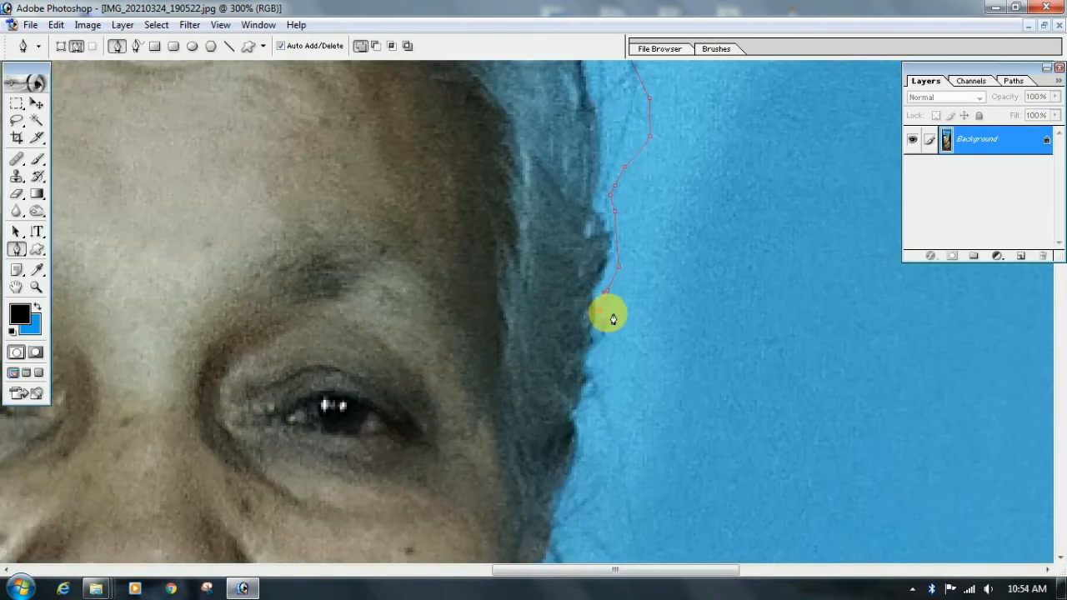
left_click(586, 321)
scroll(584, 333, "down", 3)
left_click(585, 334)
left_click(572, 361)
Trace the path around the loose hair strand and the second earring to the lower cheek
left_click(546, 424)
left_click(572, 464)
scroll(572, 463, "down", 3)
left_click(505, 393)
left_click(475, 439)
scroll(475, 441, "down", 3)
left_click(406, 391)
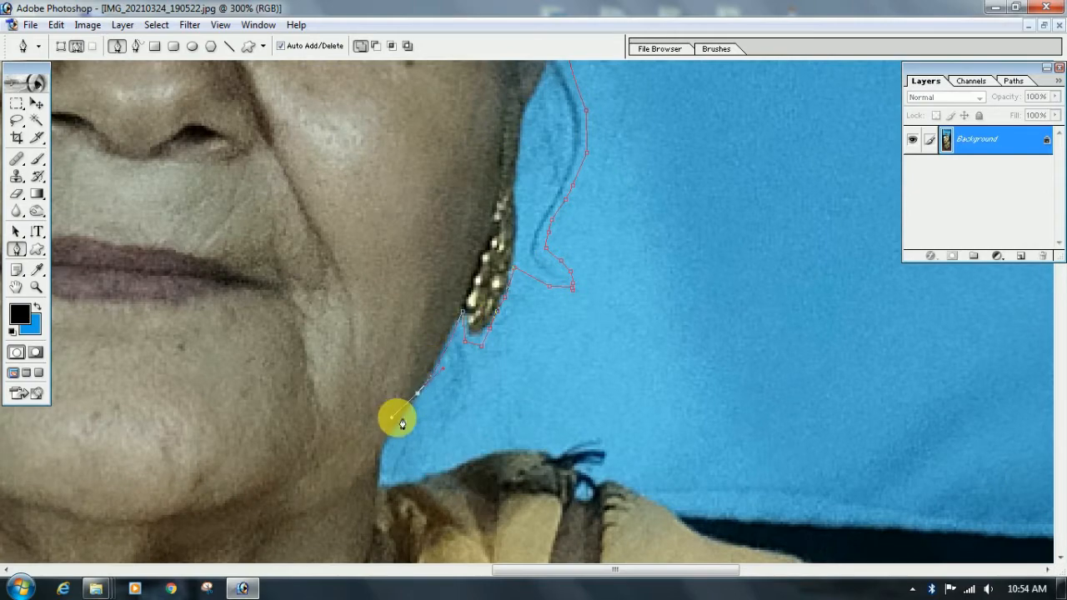
Continue the path down the jaw and neck to the saree's edge on the shoulder
scroll(383, 417, "down", 3)
left_click(379, 411)
left_click_drag(367, 401, 381, 481)
left_click(395, 383, "alt")
left_click(378, 447, "alt")
scroll(379, 447, "down", 1)
Trace the path along the top of the saree-covered shoulder, replacing one misplaced anchor and returning to 200% magnification
left_click_drag(553, 385, 572, 420)
key("ctrl+z")
left_click_drag(460, 389, 490, 372)
left_click_drag(557, 385, 326, 266)
scroll(587, 375, "down", 2)
key("ctrl+minus")
left_click_drag(259, 193, 253, 204)
left_click(279, 185)
left_click_drag(328, 207, 342, 222)
left_click(403, 232, "alt")
left_click_drag(461, 244, 490, 263)
left_click(462, 243, "alt")
Trace the path around the outer end of the saree-covered shoulder and start down its side
scroll(492, 236, "down", 2)
left_click(508, 224, "alt")
left_click(501, 257, "alt")
left_click(500, 308)
scroll(563, 186, "down", 5)
left_click_drag(562, 186, 327, 201)
left_click_drag(309, 298, 301, 370)
Continue the path down the upper part of the saree's outer edge with curved anchor points
scroll(308, 293, "down", 5)
left_click(317, 301, "alt")
scroll(316, 303, "down", 5)
left_click_drag(367, 434, 350, 520)
left_click(367, 433, "alt")
scroll(367, 437, "down", 6)
left_click_drag(378, 262, 380, 313)
left_click(379, 265, "alt")
scroll(380, 268, "down", 5)
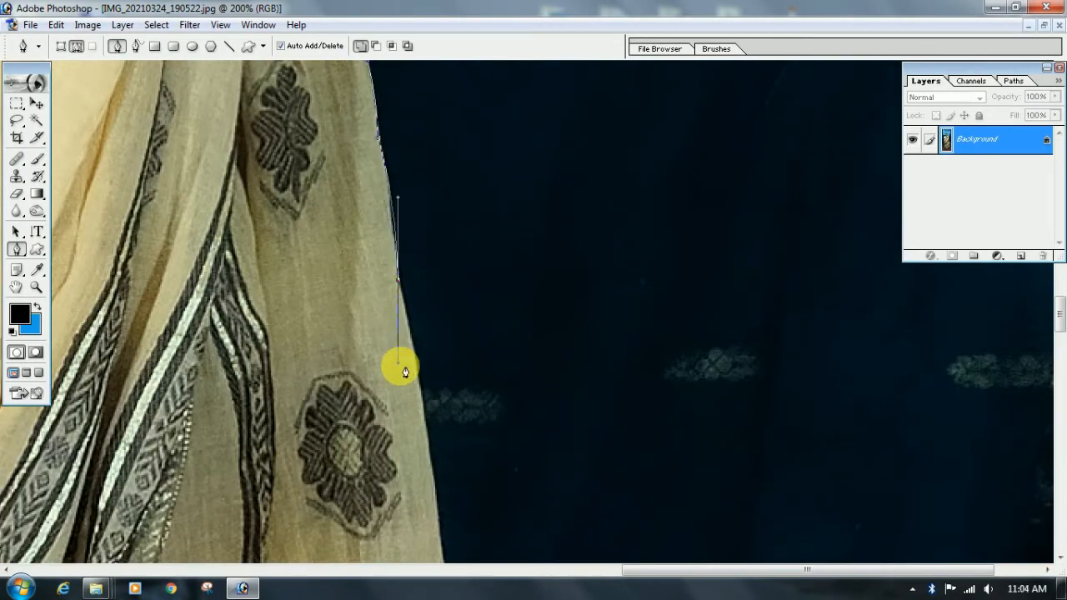
scroll(400, 369, "down", 5)
left_click_drag(438, 428, 437, 513)
left_click(439, 428, "alt")
scroll(441, 417, "down", 4)
Trace the path down the middle stretch of the saree's outer side, fitting curves to its outline
left_click_drag(450, 375, 451, 412)
left_click(450, 375, "alt")
scroll(442, 333, "down", 6)
left_click_drag(458, 231, 477, 263)
left_click(458, 231, "alt")
scroll(463, 267, "down", 12)
scroll(471, 285, "up", 3)
left_click(475, 234, "alt")
scroll(478, 265, "down", 2)
left_click_drag(509, 373, 508, 428)
left_click(509, 374, "alt")
scroll(500, 406, "down", 5)
left_click_drag(538, 390, 555, 528)
left_click(537, 390, "alt")
scroll(540, 392, "down", 3)
Trace the path down the lower stretch of the saree's outer side, redoing one misplaced curve anchor
left_click(559, 446, "alt")
scroll(558, 444, "down", 6)
left_click_drag(546, 314, 546, 392)
key("ctrl+z")
scroll(551, 334, "up", 5)
left_click(557, 274, "alt")
scroll(562, 267, "down", 6)
left_click_drag(571, 218, 572, 235)
left_click(571, 218, "alt")
scroll(573, 223, "down", 2)
left_click_drag(575, 243, 572, 282)
left_click(576, 242, "alt")
scroll(576, 250, "down", 3)
left_click(576, 261, "alt")
scroll(567, 292, "down", 2)
Curve the path around the saree's lower bend and along its diagonal edge to the patterned border
left_click(571, 268, "alt")
left_click_drag(515, 370, 458, 421)
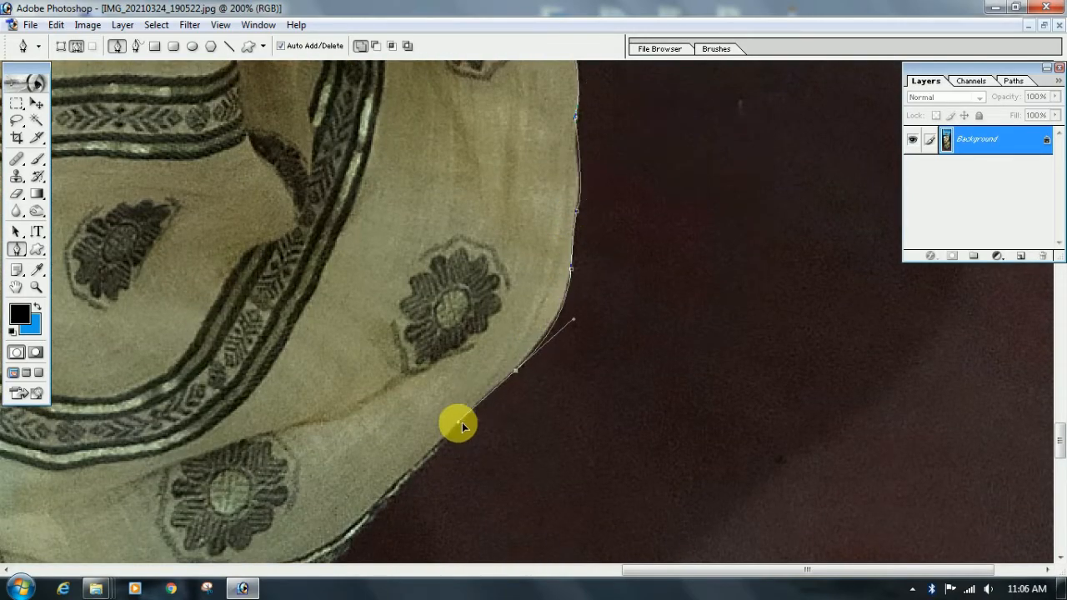
left_click(515, 370, "alt")
scroll(500, 375, "down", 3)
left_click_drag(405, 334, 402, 344)
scroll(408, 333, "down", 3)
left_click_drag(351, 280, 318, 315)
left_click(350, 281, "alt")
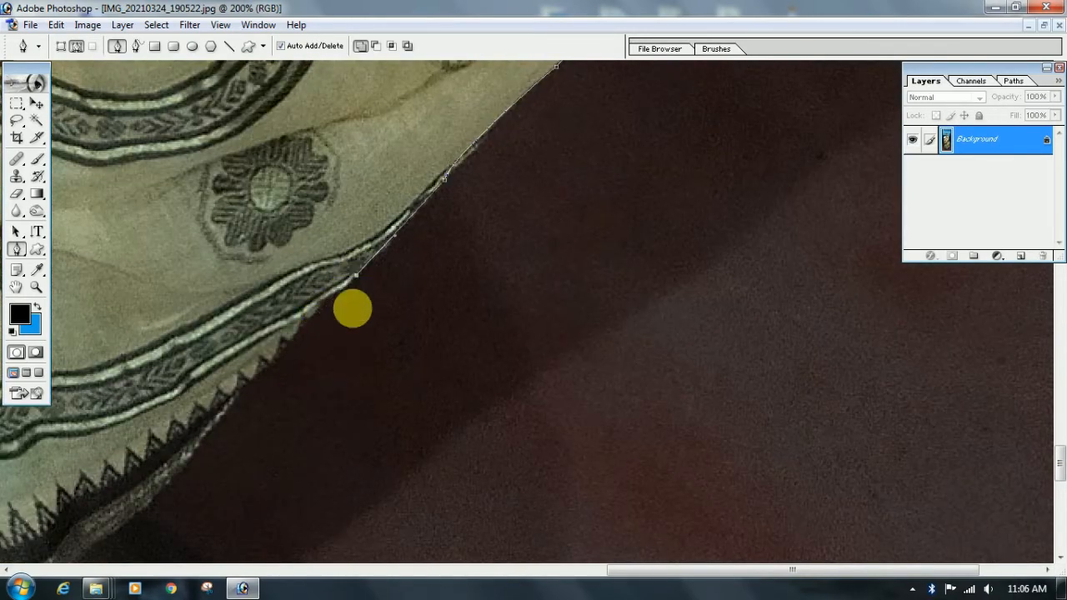
Continue the path along the saree's patterned border down to where the foot emerges
scroll(352, 309, "down", 2)
left_click_drag(238, 326, 243, 334)
scroll(242, 331, "down", 3)
left_click_drag(168, 289, 177, 270)
left_click(168, 288, "alt")
Curve the path over the top of the foot to the little toe, redoing the misplaced anchors
scroll(170, 286, "down", 3)
left_click_drag(309, 320, 286, 396)
key("ctrl+z")
left_click_drag(247, 233, 296, 254)
left_click(248, 234, "alt")
left_click_drag(308, 317, 276, 372)
key("ctrl+z")
left_click(310, 317, "alt")
Trace the path around the smaller toes, following the dip between each pair
scroll(311, 317, "down", 2)
left_click_drag(310, 317, 258, 363)
left_click(310, 309, "alt")
scroll(289, 358, "down", 1)
left_click(293, 339)
scroll(290, 350, "down", 2)
left_click(287, 352, "alt")
Trace the path through the gap beside the big toe and around its tip, undoing one misplaced curve
left_click_drag(220, 295, 179, 214)
key("ctrl+z")
left_click_drag(261, 343, 149, 364)
left_click(224, 296, "alt")
left_click(216, 317, "alt")
scroll(217, 320, "down", 2)
left_click(216, 332, "alt")
Continue the path up the inner side of the big toe and foot to the saree's hem
left_click_drag(143, 274, 121, 196)
left_click(142, 273, "alt")
left_click_drag(197, 263, 402, 383)
left_click_drag(274, 302, 261, 270)
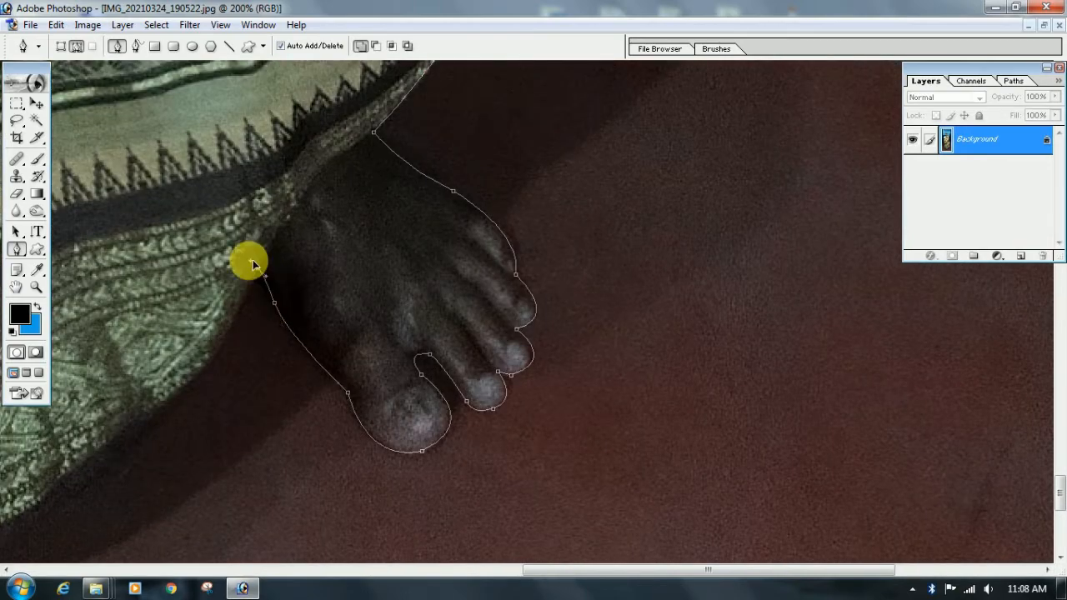
left_click(257, 269, "alt")
Trace the saree's curved lower hem with smooth anchors back towards the path's starting point
left_click_drag(256, 320, 274, 222)
left_click_drag(225, 272, 191, 312)
left_click(225, 272, "alt")
left_click_drag(231, 248, 481, 137)
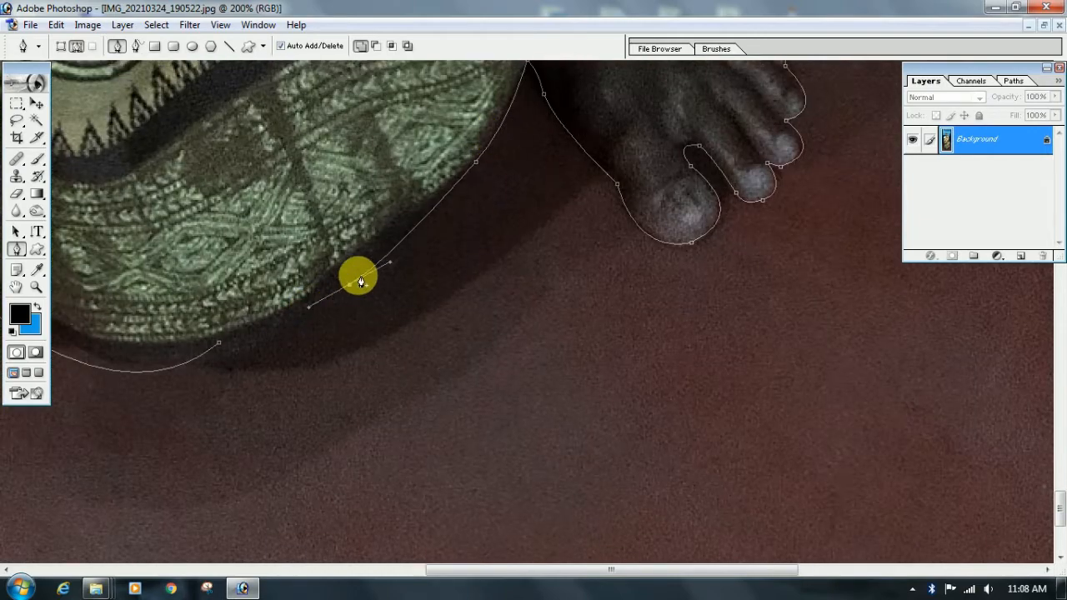
left_click_drag(220, 363, 201, 367)
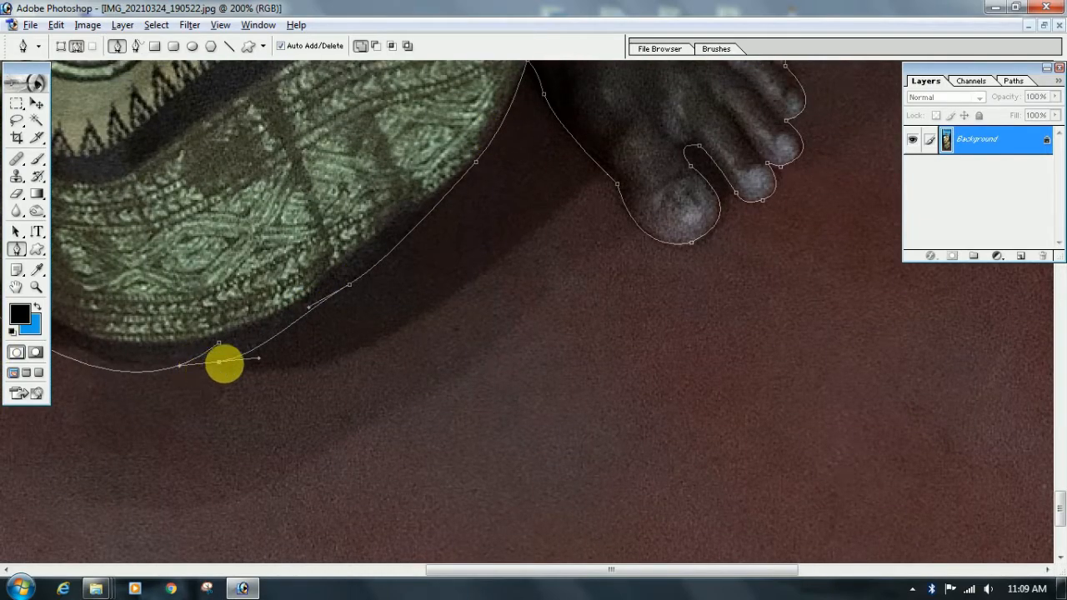
Adjust the hem curve next to the starting anchor and close the path
left_click_drag(184, 365, 207, 350)
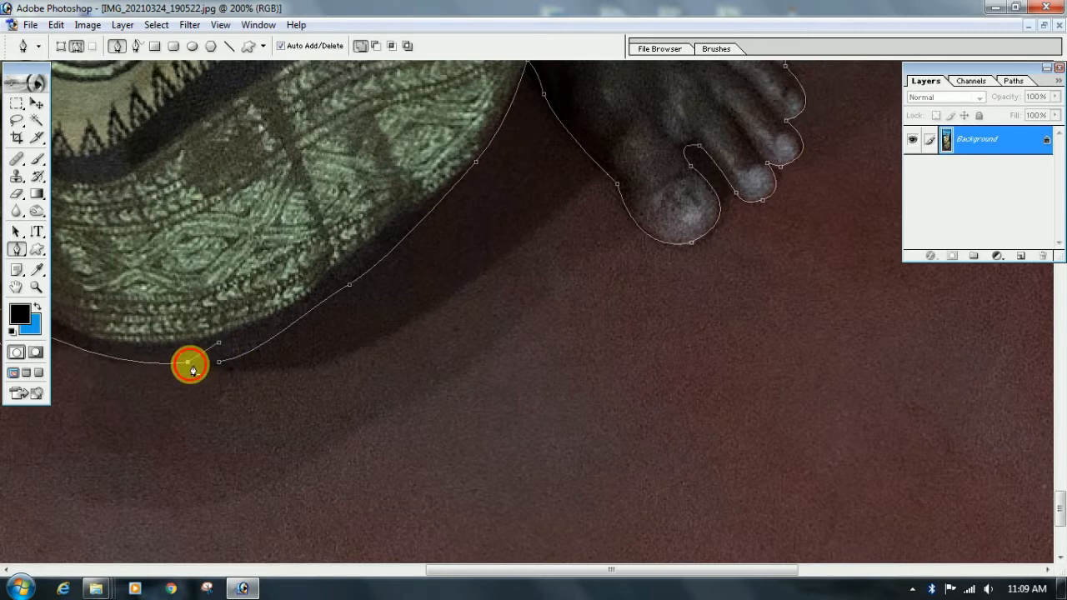
scroll(194, 371, "up", 3)
left_click(219, 431)
scroll(248, 428, "up", 4)
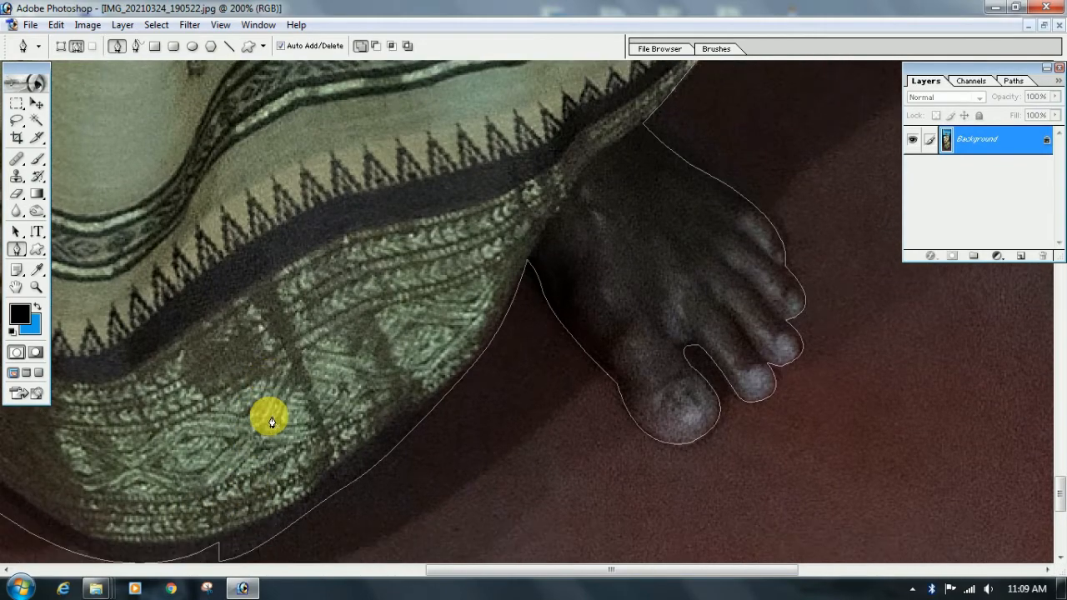
Convert the closed path into a new anti-aliased selection
scroll(271, 421, "down", 3)
right_click(288, 317)
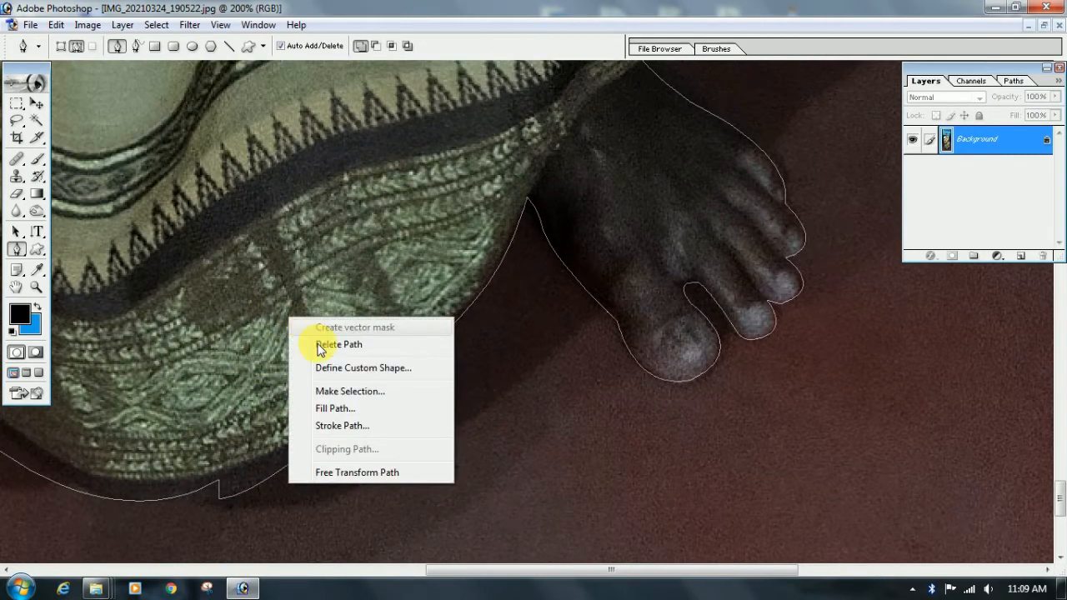
left_click(324, 392)
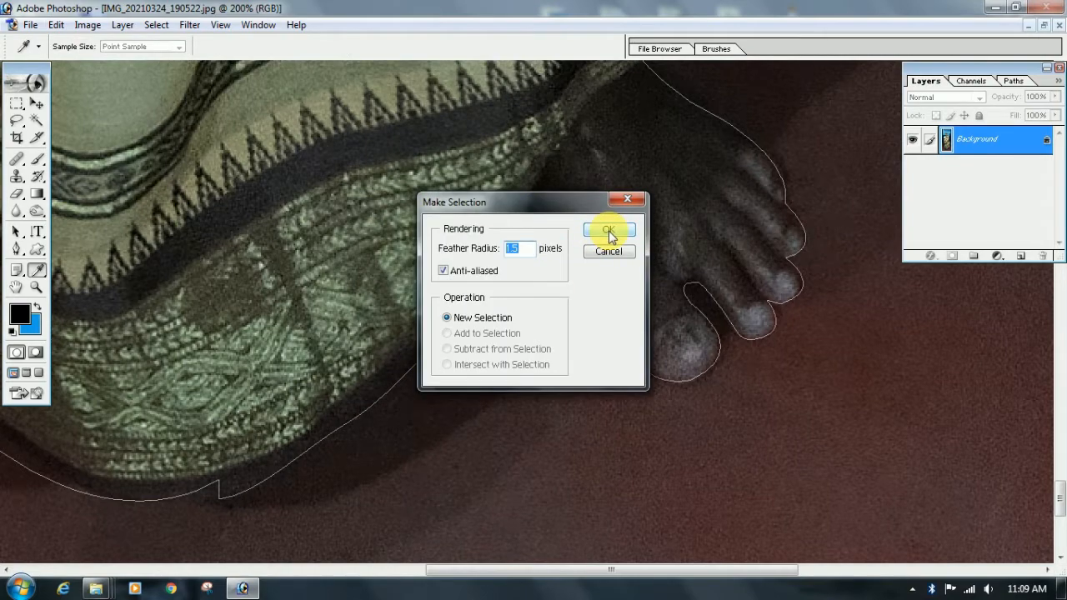
left_click(609, 233)
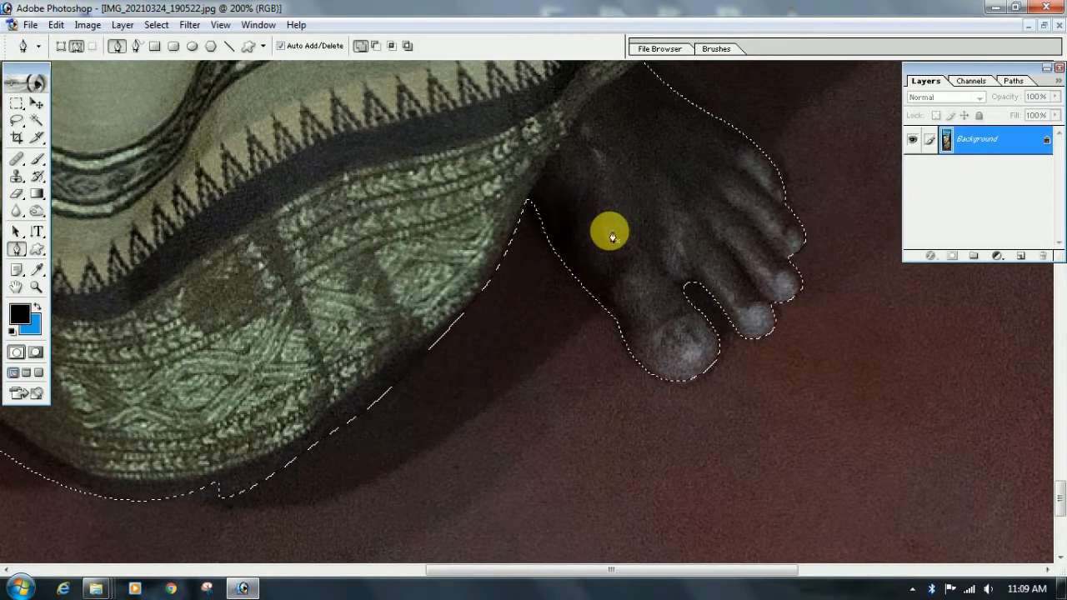
Copy the selected woman onto her own layer with Layer via Copy
key("ctrl+minus")
key("ctrl+minus")
key("ctrl+minus")
key("ctrl+minus")
key("ctrl+minus")
key("ctrl+minus")
key("ctrl+minus")
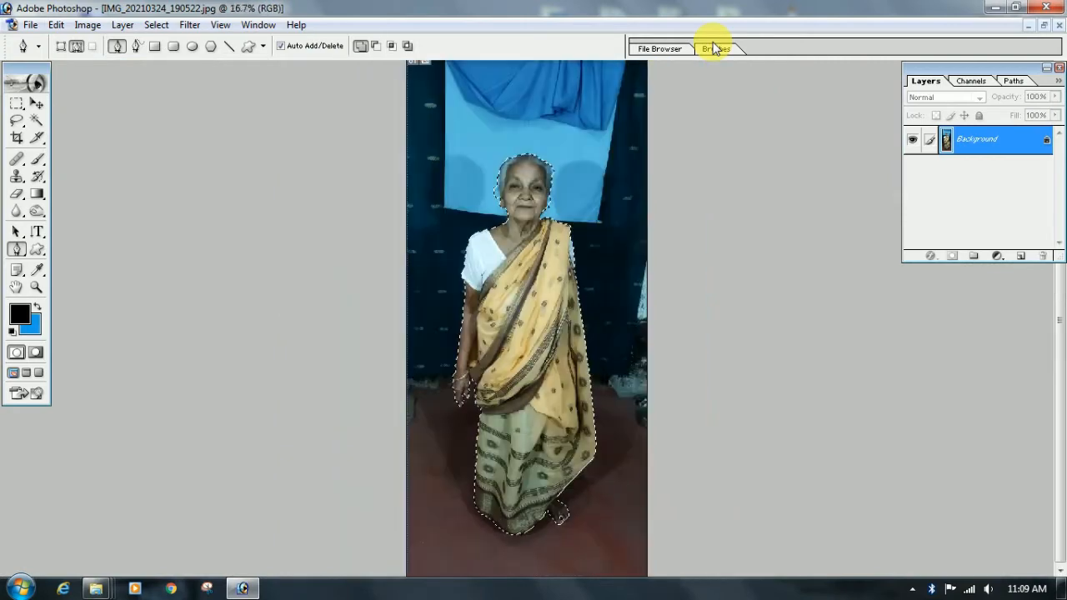
left_click(17, 102)
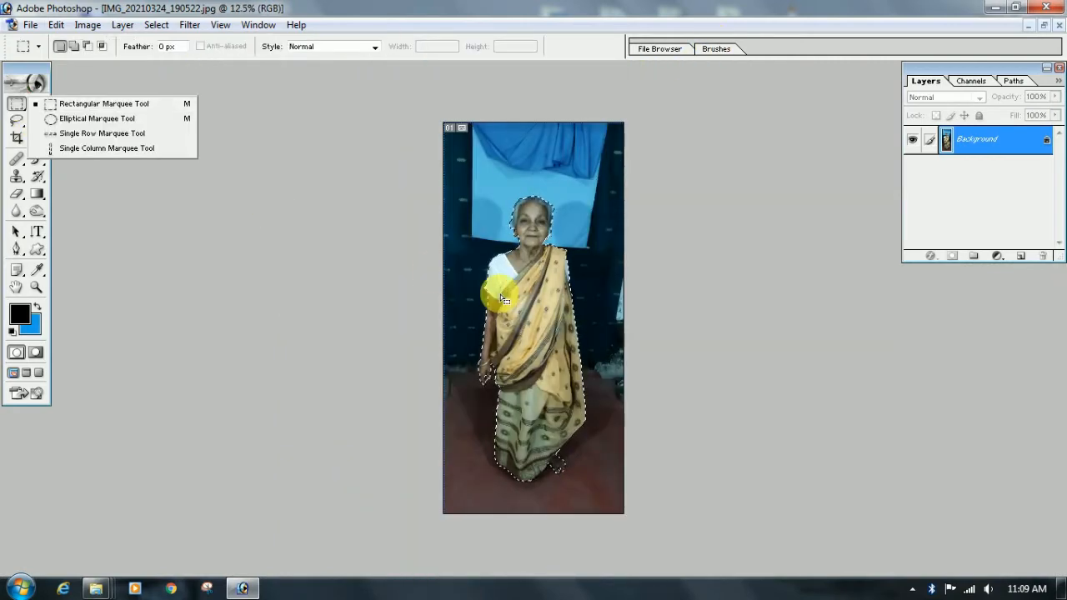
right_click(534, 314)
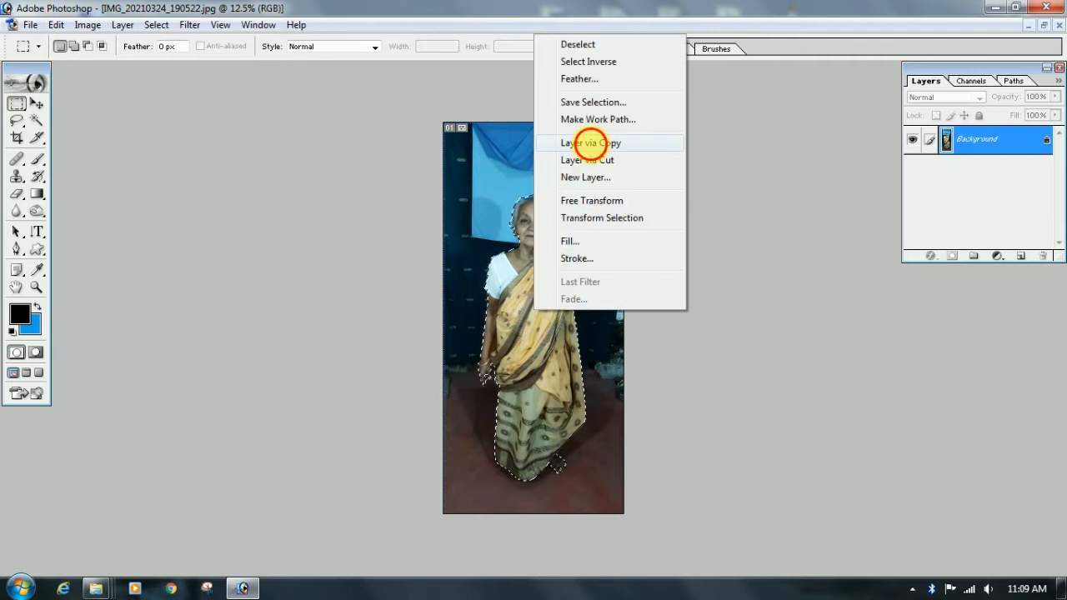
left_click(583, 141)
key("ctrl+plus")
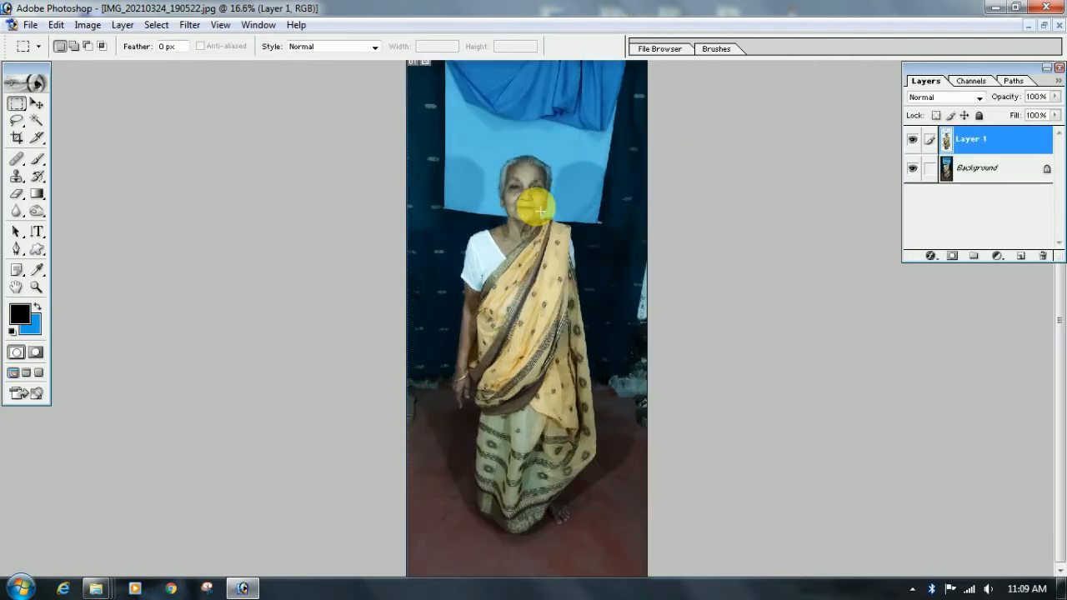
Create a white RGB document of 12 by 15 inches at 300 pixels/inch and place its window beside the photo
key("ctrl+n")
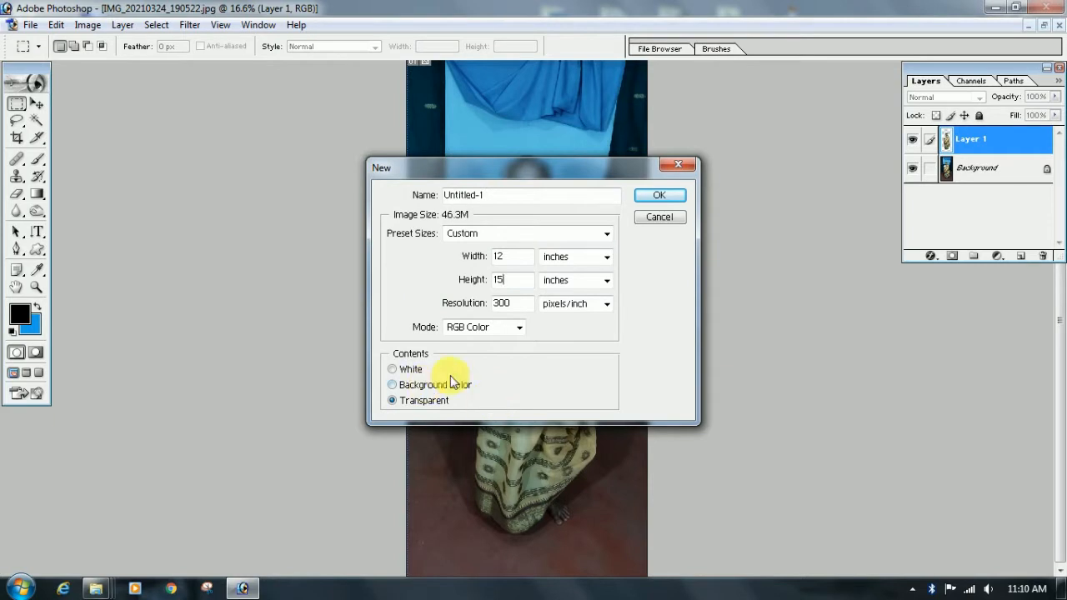
left_click(660, 197)
left_click_drag(307, 78, 664, 84)
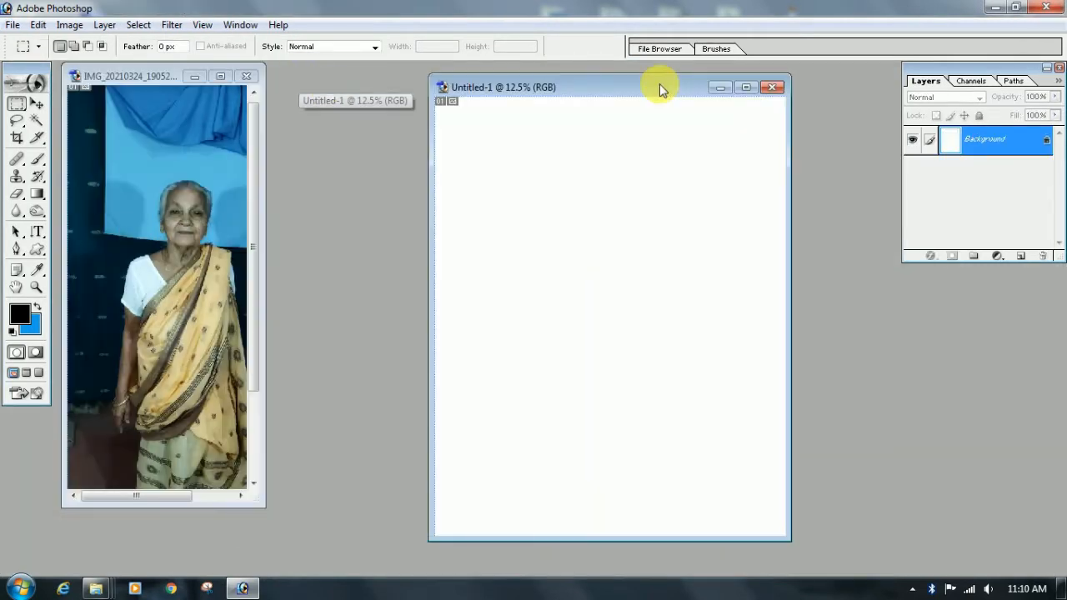
Copy the woman's cutout layer from the photo into the blank document with the Move tool and maximize that document
left_click(37, 103)
left_click(146, 132)
left_click_drag(196, 216, 624, 245)
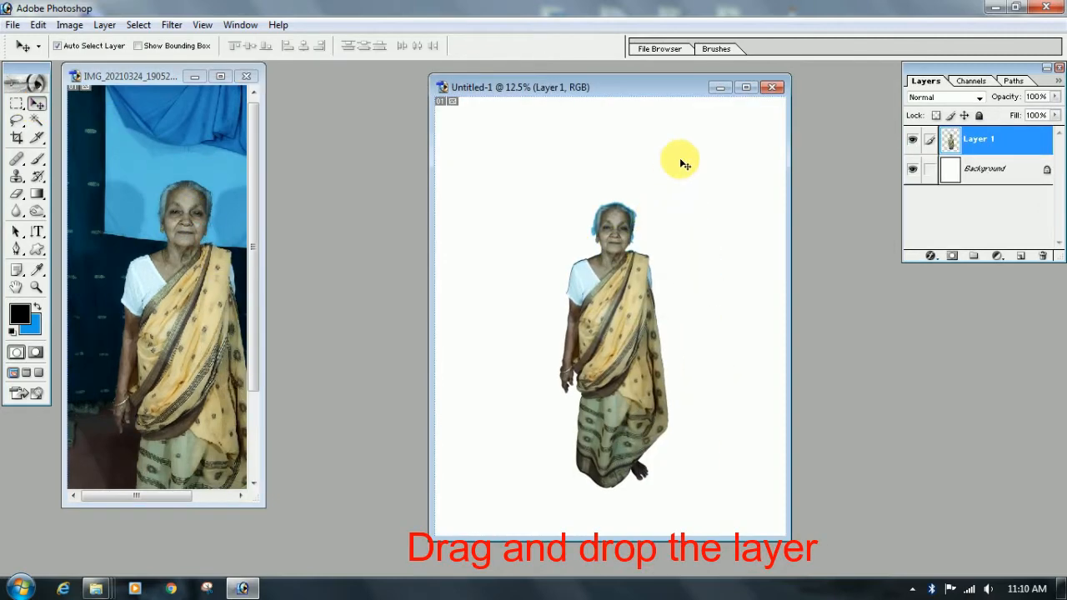
left_click(747, 88)
Examine the cutout's edges around the shoulders, face and hair for leftover background
key("ctrl+plus")
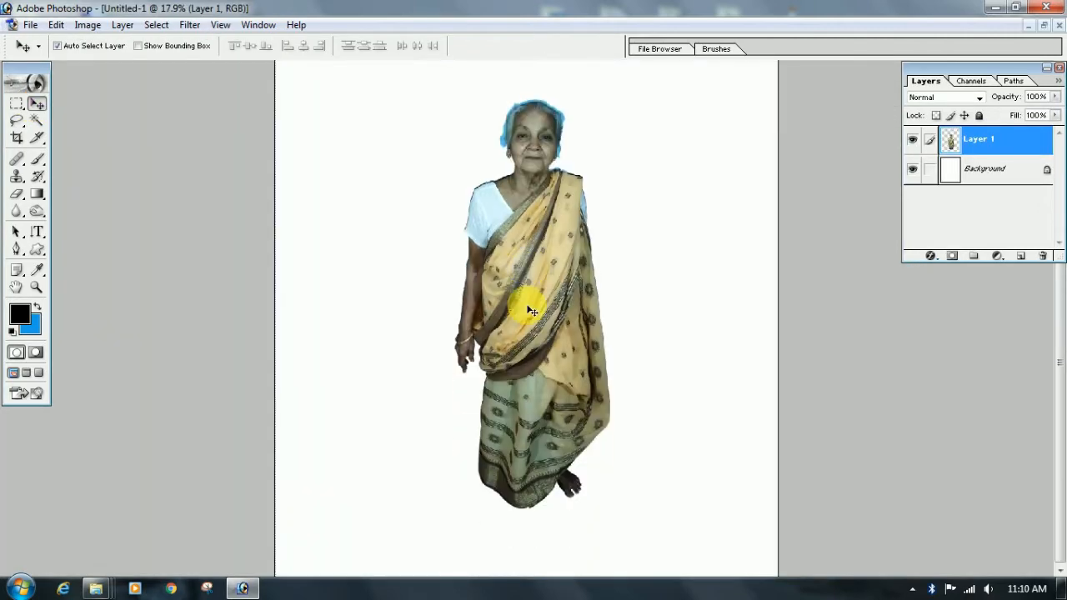
key("ctrl+plus")
key("ctrl+plus")
key("ctrl+plus")
key("ctrl+plus")
key("ctrl+plus")
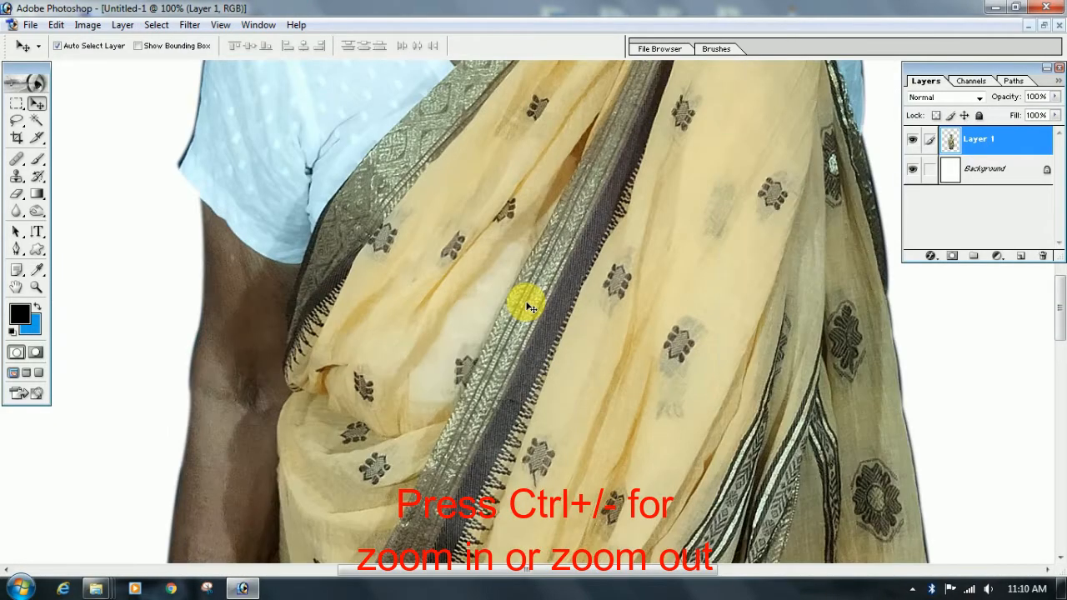
scroll(530, 308, "up", 5)
scroll(530, 308, "up", 5)
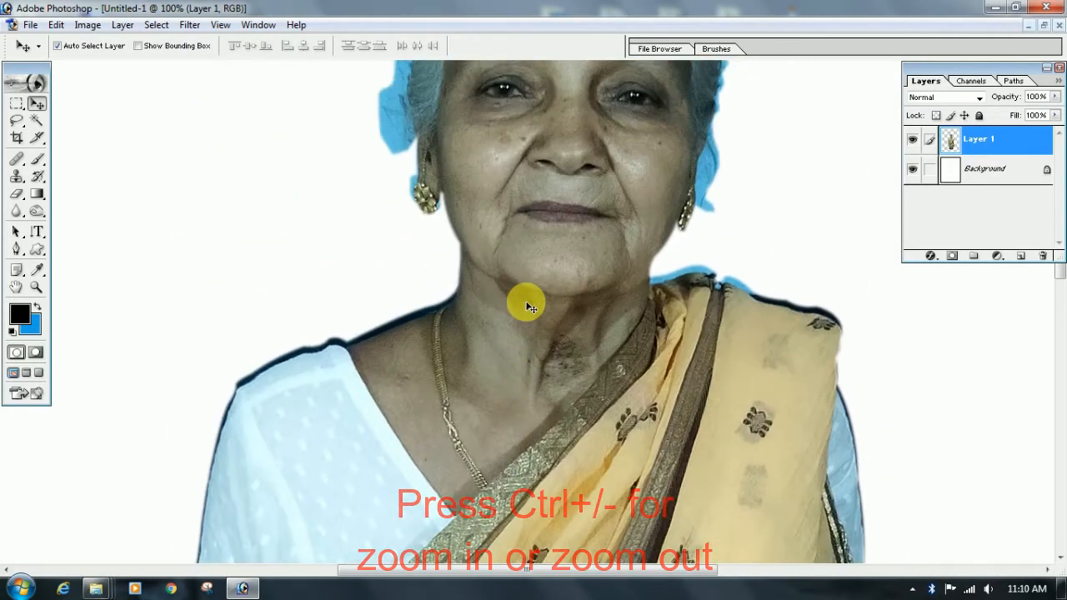
key("ctrl+plus")
key("ctrl+plus")
scroll(526, 305, "up", 10)
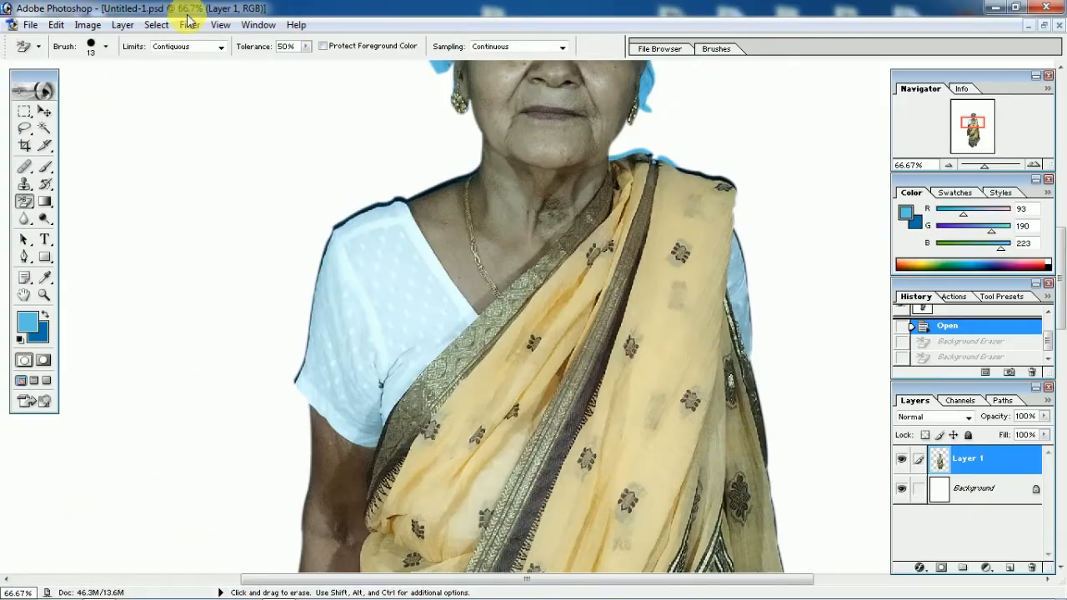
Open the Extract filter on the cutout layer and enlarge its preview for edge work
left_click(189, 25)
left_click(256, 67)
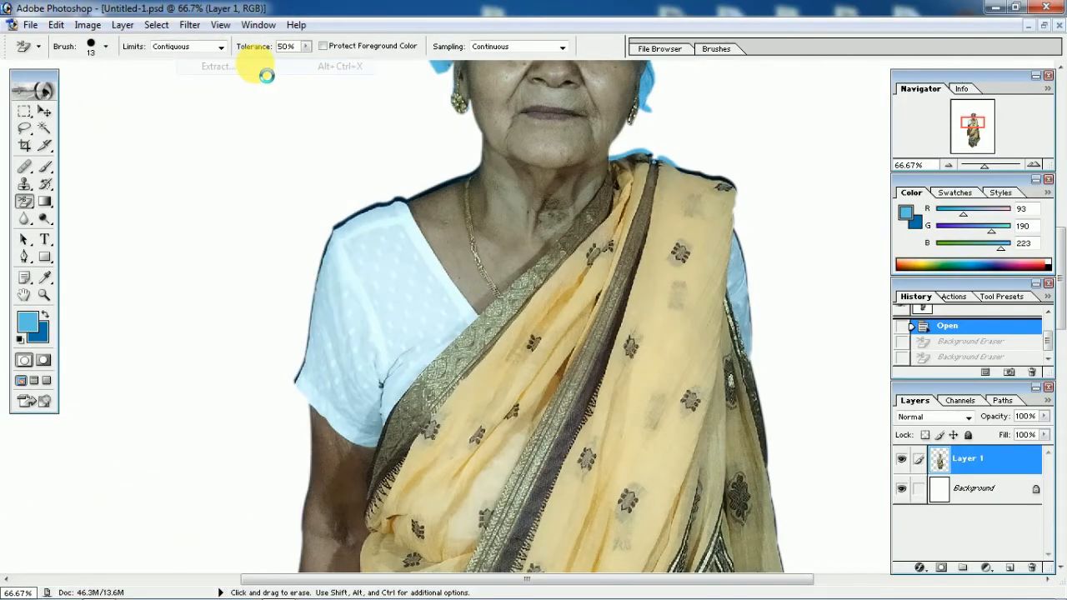
key("ctrl+plus")
key("ctrl+plus")
key("ctrl+plus")
key("ctrl+plus")
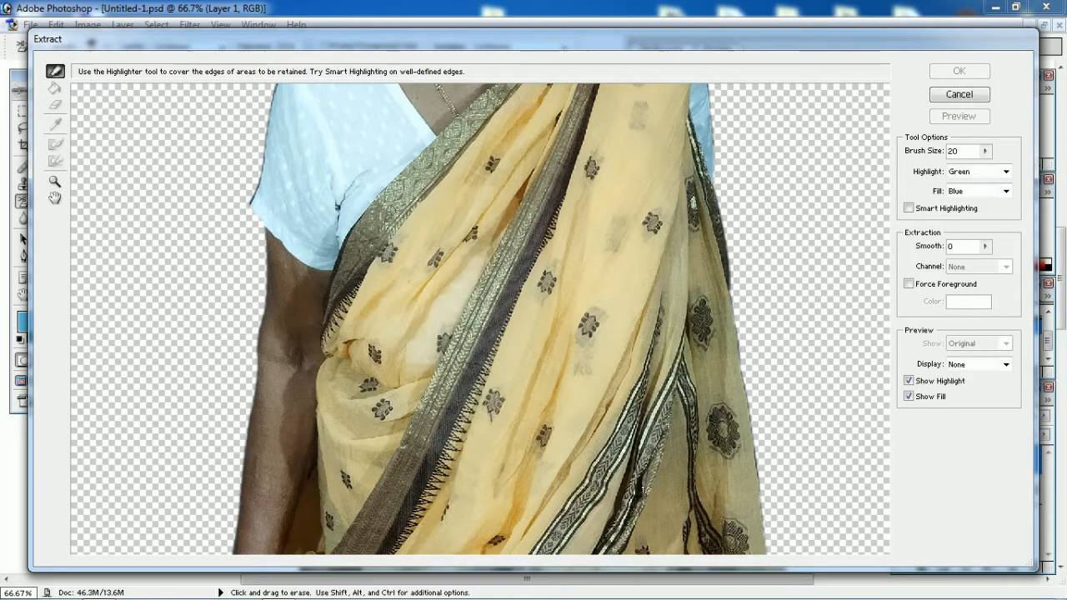
key("ctrl+minus")
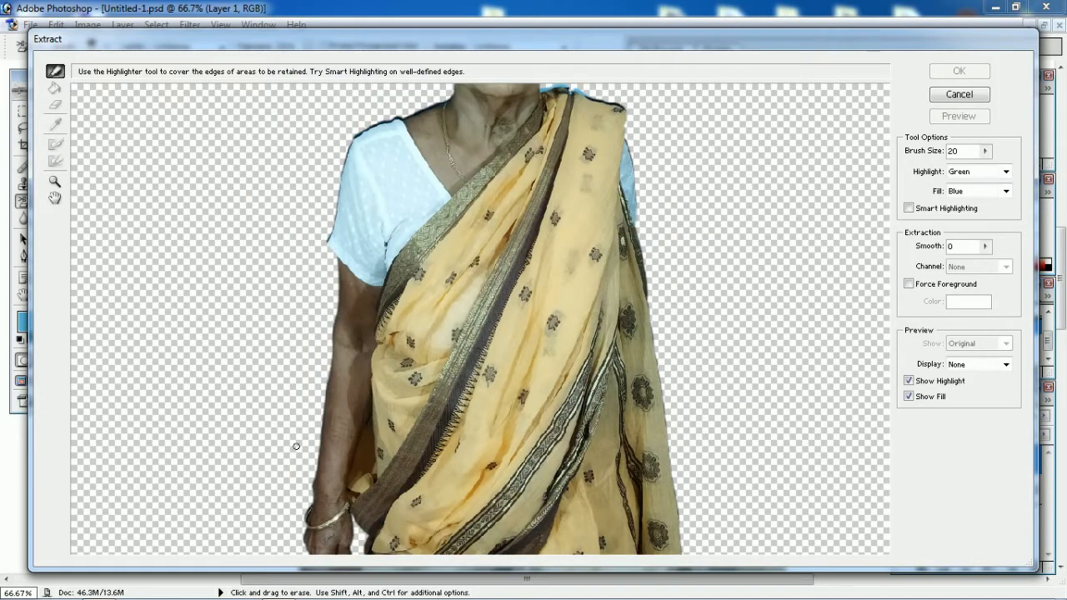
key("ctrl+plus")
key("ctrl+plus")
key("ctrl+plus")
Highlight the lower saree's edge on the hanging-arm side, from the hem up to the hand and around the fingers
left_click_drag(619, 359, 613, 108)
left_click_drag(385, 365, 568, 106)
left_click_drag(432, 456, 573, 80)
left_click_drag(717, 400, 635, 235)
left_click_drag(710, 441, 628, 269)
left_click_drag(733, 546, 650, 341)
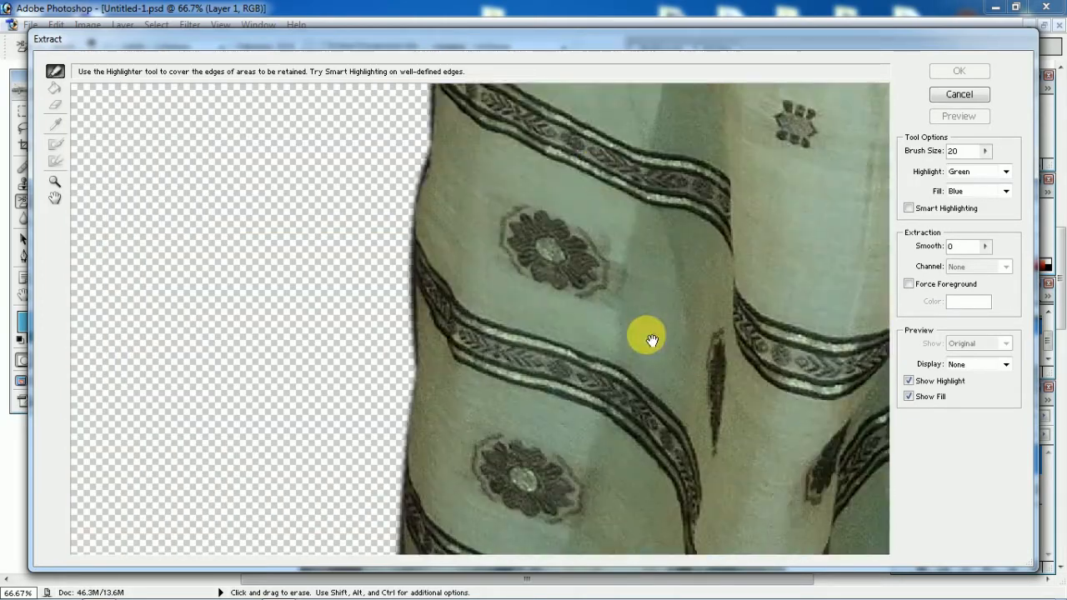
left_click_drag(663, 478, 640, 257)
left_click_drag(571, 446, 593, 251)
mouse_move(464, 450)
left_mouse_down()
mouse_move(411, 361)
mouse_move(409, 175)
left_mouse_up()
mouse_move(408, 175)
left_mouse_down()
mouse_move(401, 381)
mouse_move(416, 134)
left_mouse_up()
mouse_move(416, 133)
left_mouse_down()
mouse_move(429, 283)
mouse_move(418, 319)
left_mouse_up()
mouse_move(418, 318)
left_mouse_down()
mouse_move(433, 133)
mouse_move(396, 459)
left_mouse_up()
mouse_move(396, 459)
left_mouse_down()
mouse_move(403, 371)
mouse_move(377, 145)
mouse_move(376, 355)
left_mouse_up()
mouse_move(377, 355)
left_mouse_down()
mouse_move(374, 312)
mouse_move(329, 223)
mouse_move(206, 451)
mouse_move(131, 208)
left_mouse_up()
Extend the edge highlight from the hand up along the arm and over the shoulder to the neck
key("ctrl+minus")
key("ctrl+minus")
key("ctrl+minus")
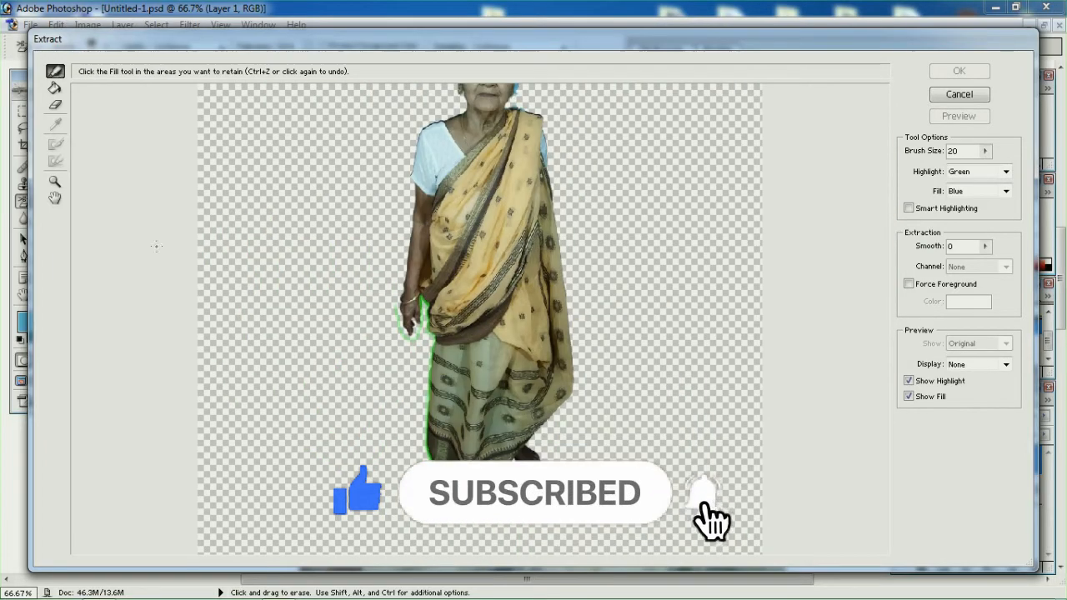
left_click_drag(397, 302, 404, 242)
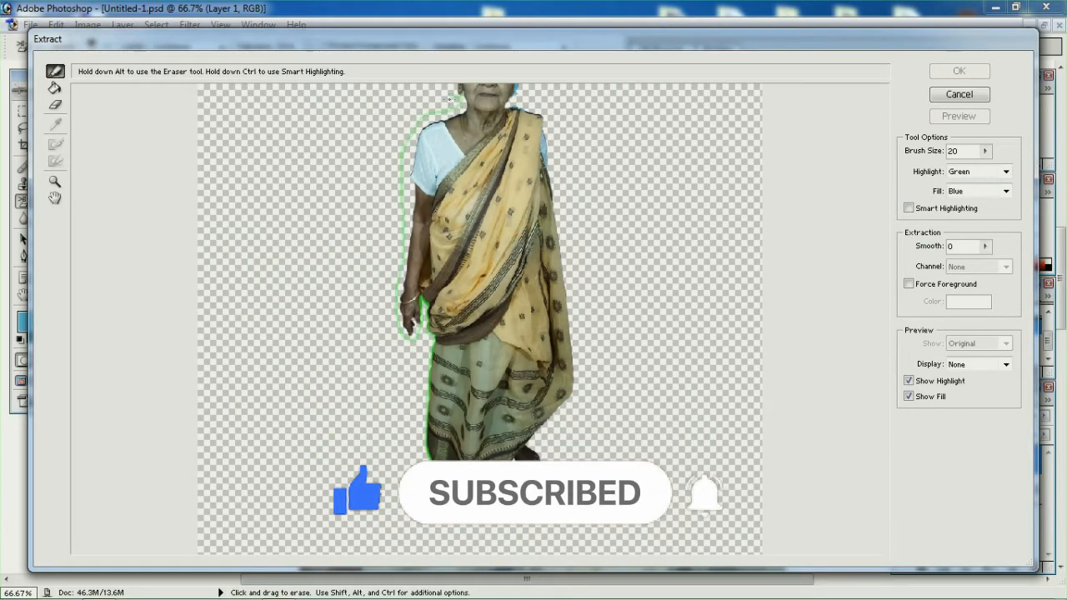
left_click_drag(449, 100, 444, 102)
Highlight the edge past the earring and up the side of the hair
key("ctrl+plus")
key("ctrl+plus")
key("ctrl+plus")
key("ctrl+plus")
mouse_move(600, 116)
left_mouse_down()
mouse_move(657, 384)
mouse_move(667, 500)
left_mouse_up()
mouse_move(617, 112)
left_mouse_down()
mouse_move(648, 273)
mouse_move(650, 435)
left_mouse_up()
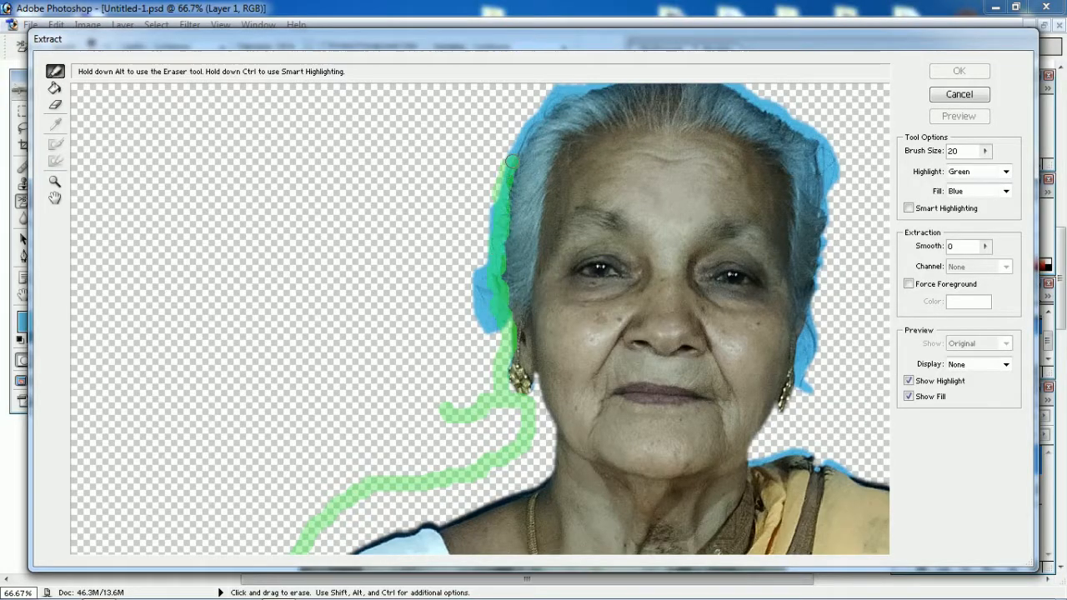
Carry the edge highlight over the top of the head and down the other side to the saree-covered shoulder
mouse_move(572, 94)
left_mouse_down()
mouse_move(455, 248)
mouse_move(583, 221)
left_mouse_up()
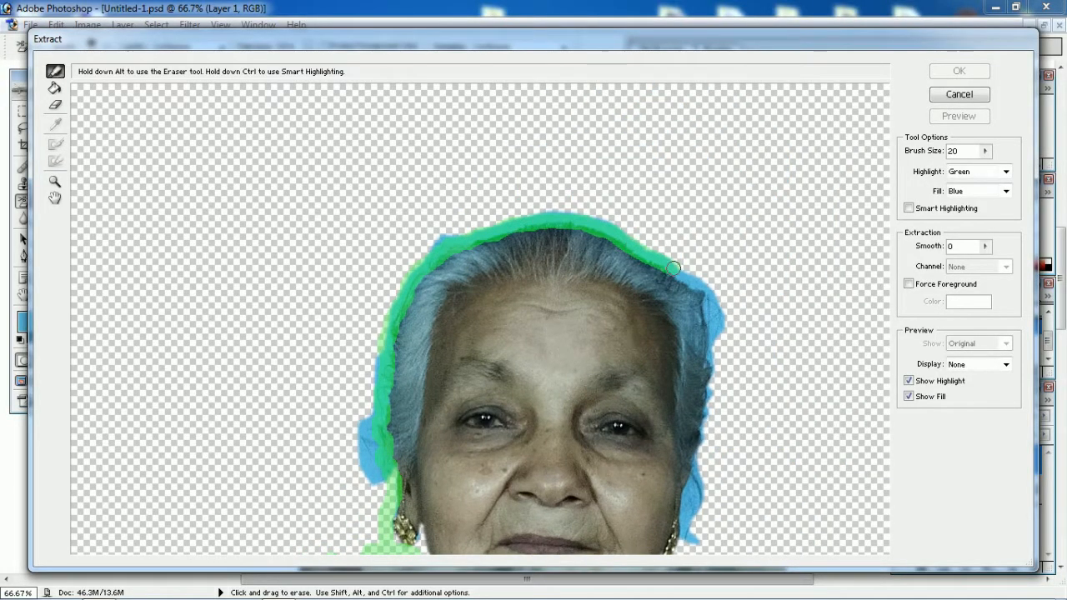
mouse_move(682, 523)
left_mouse_down()
mouse_move(683, 352)
mouse_move(665, 247)
left_mouse_up()
left_click_drag(675, 296, 855, 405)
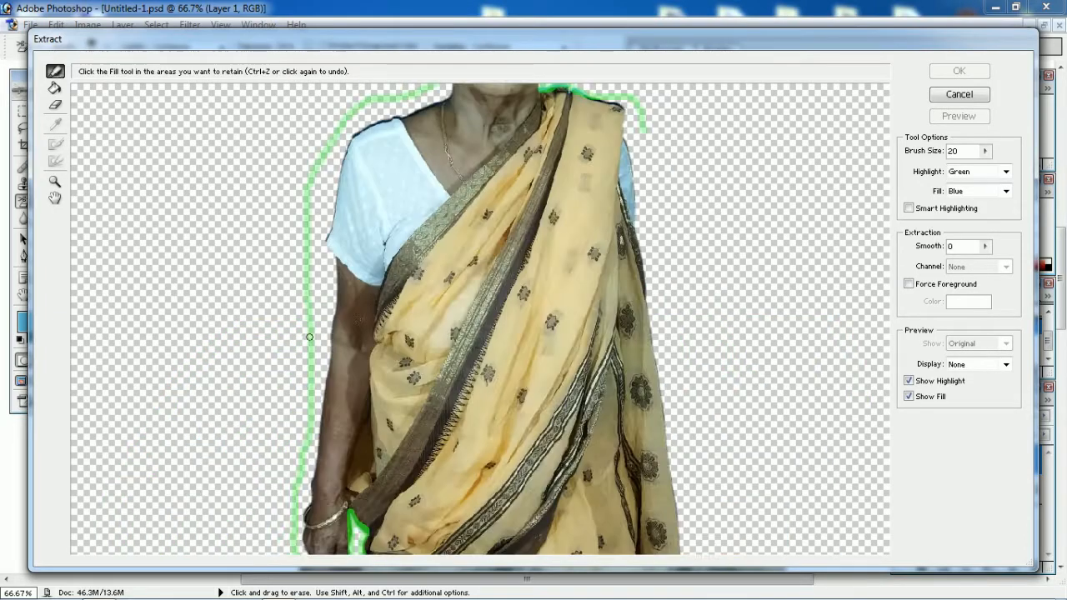
Highlight down the saree's outer side, around the foot and along the hem to close the outline
left_click_drag(648, 135, 723, 502)
left_click_drag(667, 499, 654, 158)
mouse_move(710, 162)
left_mouse_down()
mouse_move(683, 466)
mouse_move(640, 527)
left_mouse_up()
left_click_drag(638, 524, 669, 268)
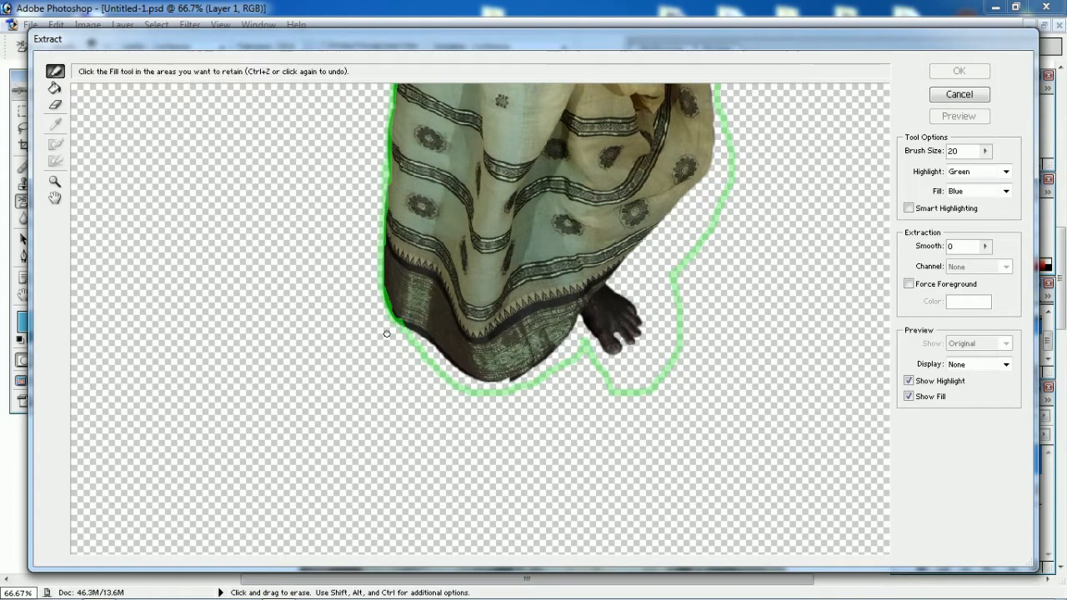
Fill the area inside the highlighted outline as the part to keep and apply the extraction
left_click(54, 88)
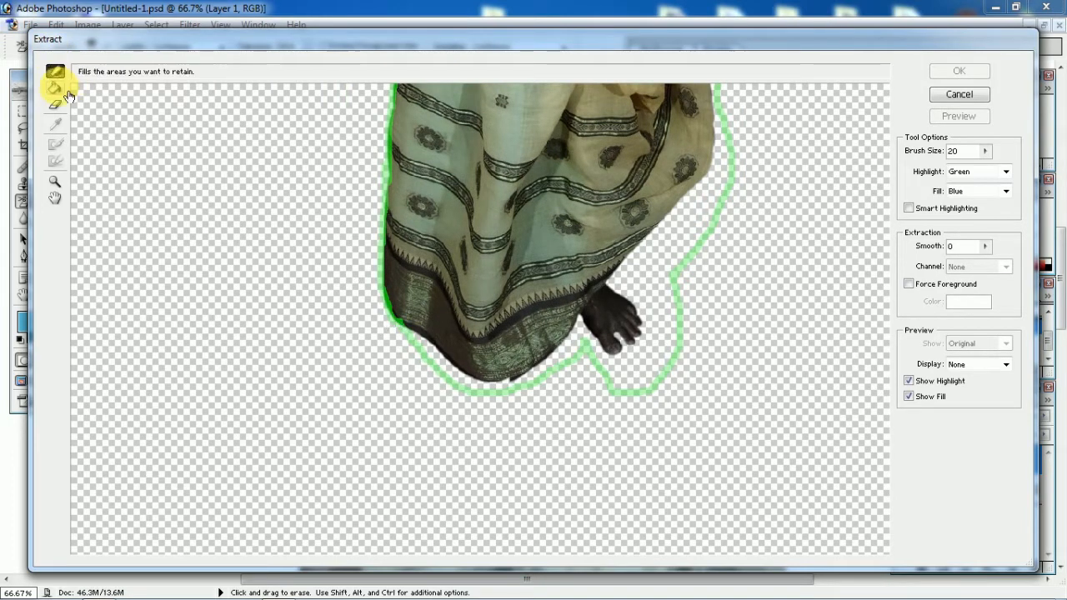
left_click(465, 194)
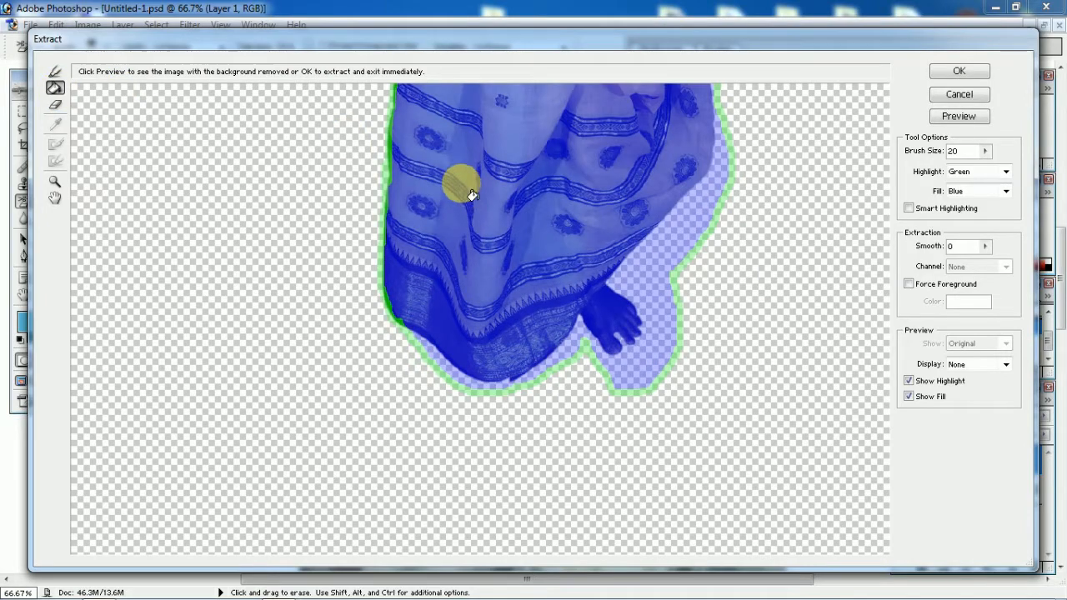
left_click(954, 72)
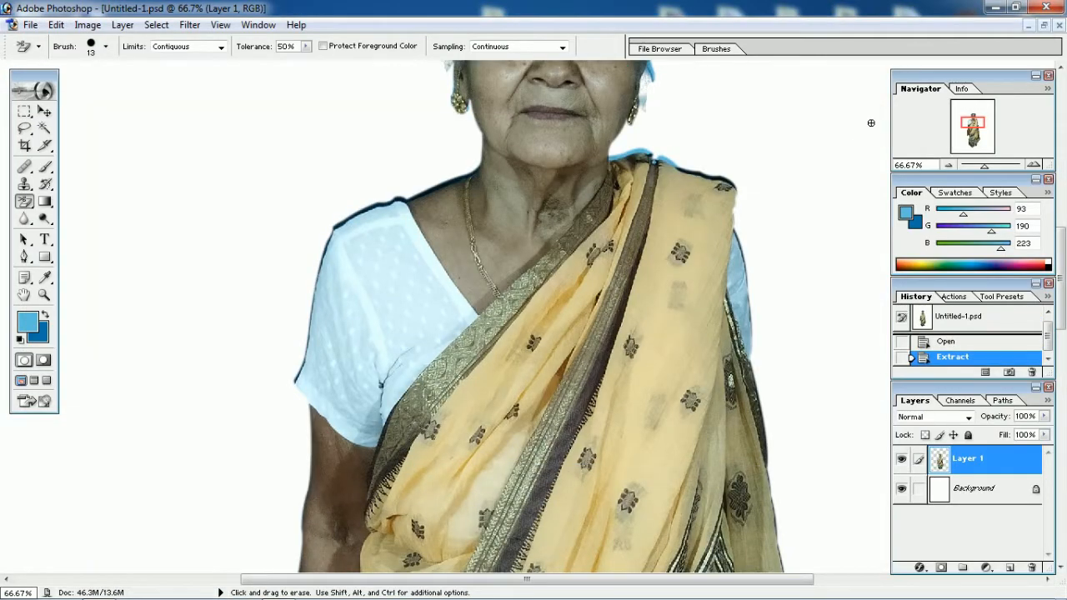
Remove part of the leftover background above the top of the hair with the Background Eraser
scroll(757, 121, "up", 5)
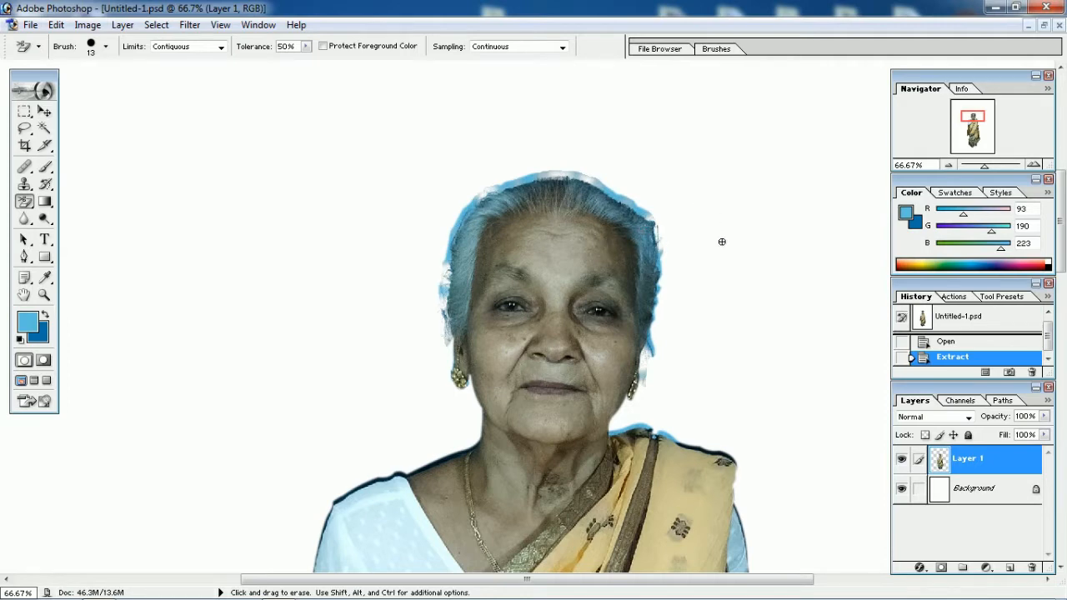
scroll(708, 246, "up", 3)
key("ctrl+plus")
key("ctrl+plus")
key("ctrl+plus")
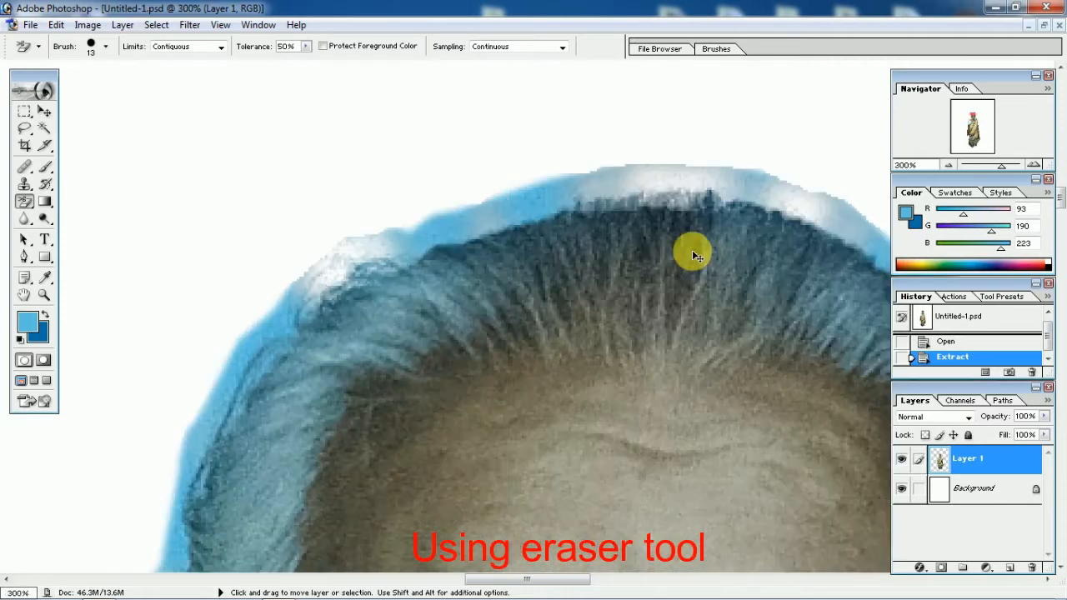
left_click_drag(571, 180, 454, 201)
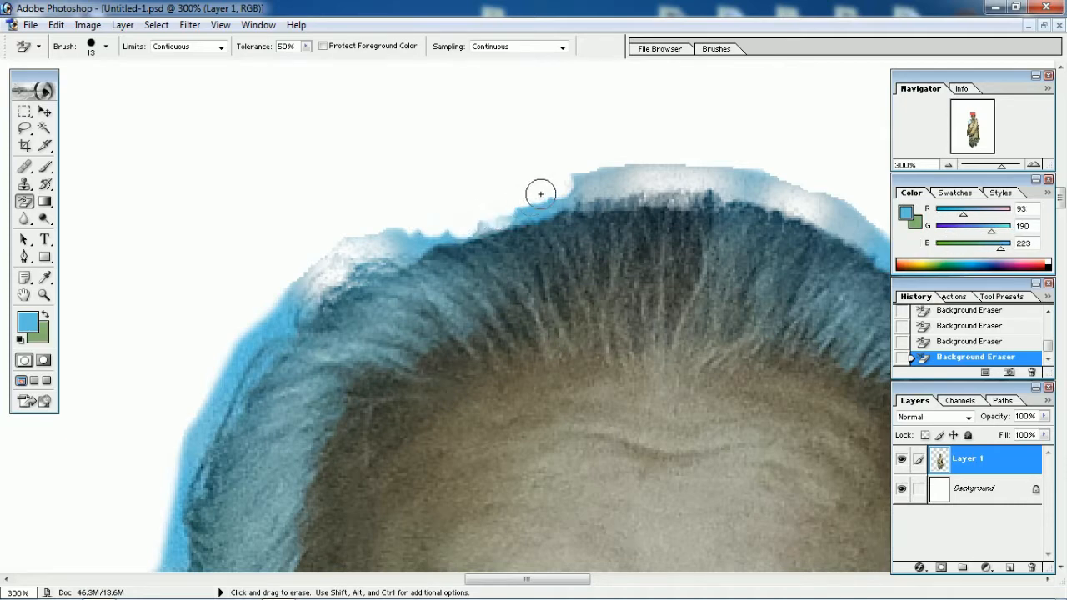
left_click_drag(581, 180, 685, 173)
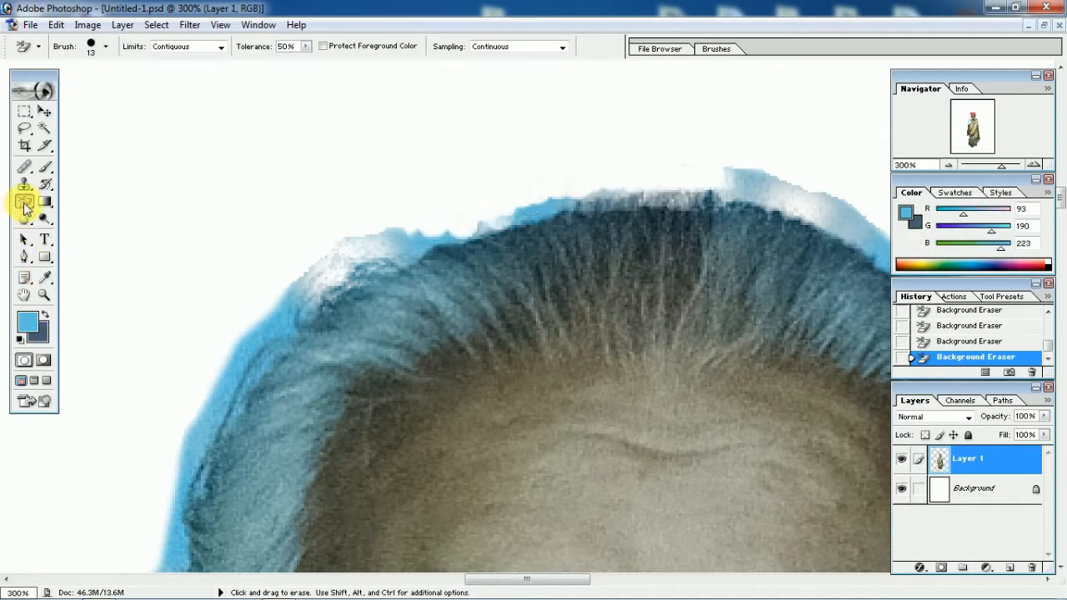
Erase the blue and white fringe along the left side of the hair with the regular Eraser tool
left_click(25, 208)
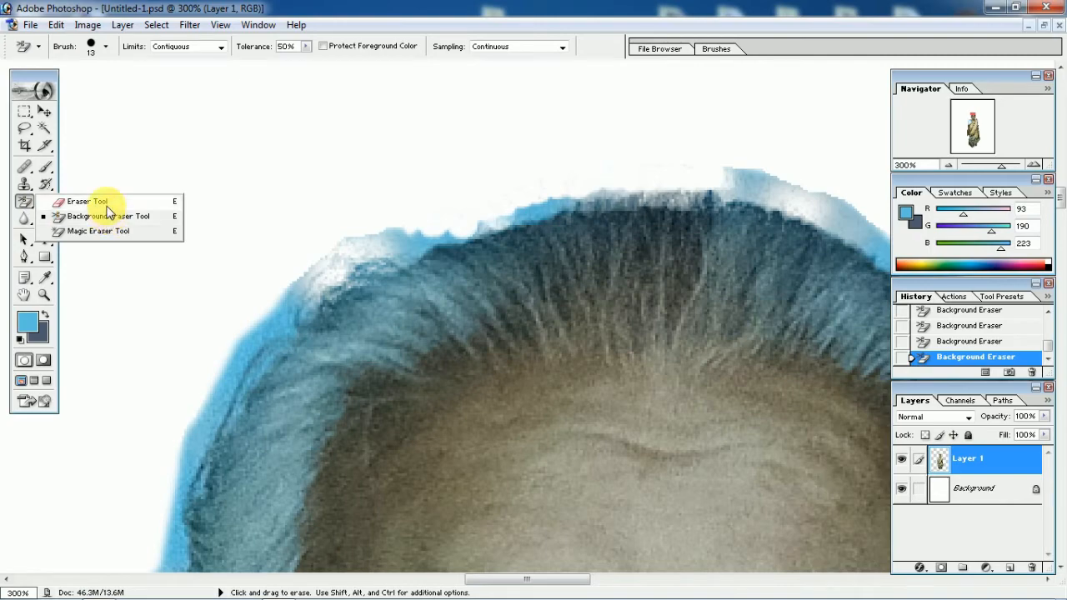
left_click(108, 205)
mouse_move(417, 233)
left_mouse_down()
mouse_move(308, 280)
mouse_move(243, 379)
left_mouse_up()
key("space")
mouse_move(294, 369)
left_mouse_down()
mouse_move(496, 211)
mouse_move(426, 228)
mouse_move(355, 381)
left_mouse_up()
scroll(367, 402, "down", 3)
scroll(355, 380, "down", 3)
mouse_move(363, 318)
left_mouse_down()
mouse_move(357, 369)
mouse_move(382, 508)
left_mouse_up()
scroll(330, 393, "up", 1)
scroll(330, 393, "up", 4)
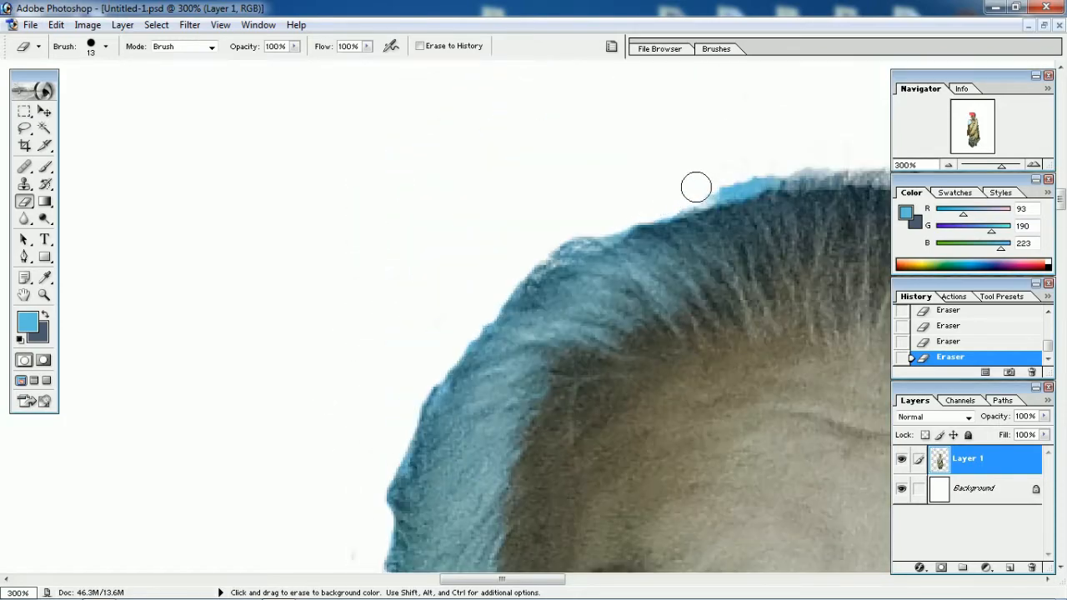
Erase the leftover fringe over the crown and along the upper right curve of the hair
left_click_drag(696, 187, 744, 177)
key("space")
left_click_drag(714, 257, 374, 259)
mouse_move(421, 172)
left_mouse_down()
mouse_move(650, 191)
mouse_move(829, 297)
left_mouse_up()
key("space")
left_click_drag(683, 286, 520, 155)
left_click_drag(557, 120, 696, 206)
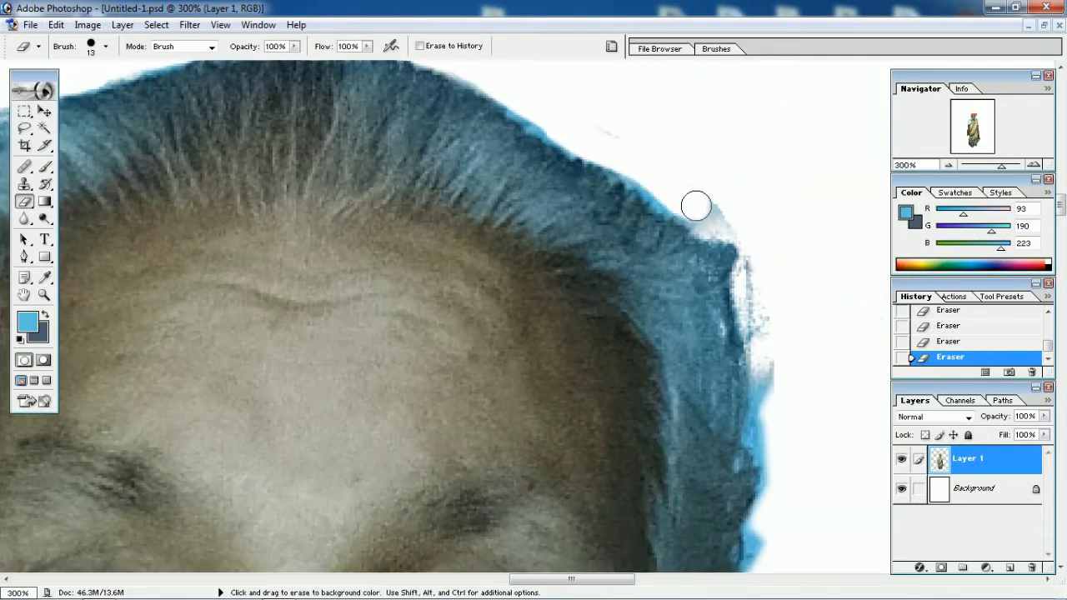
Erase the remaining fringe down the right side of the hair beside the eye and touch up the edge above it
scroll(765, 332, "down", 4)
scroll(739, 464, "down", 7)
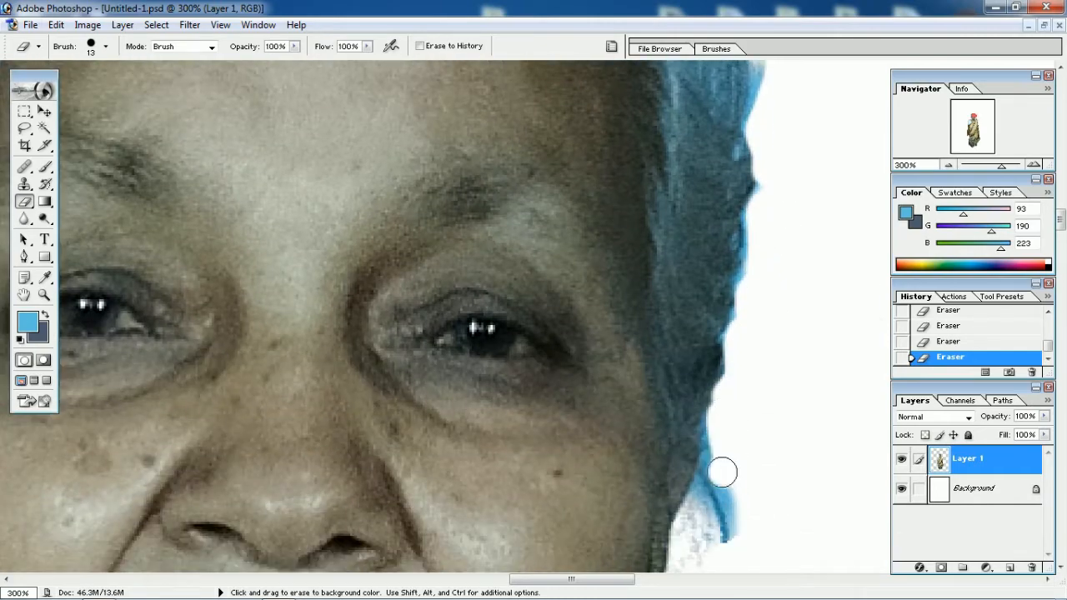
scroll(710, 262, "up", 10)
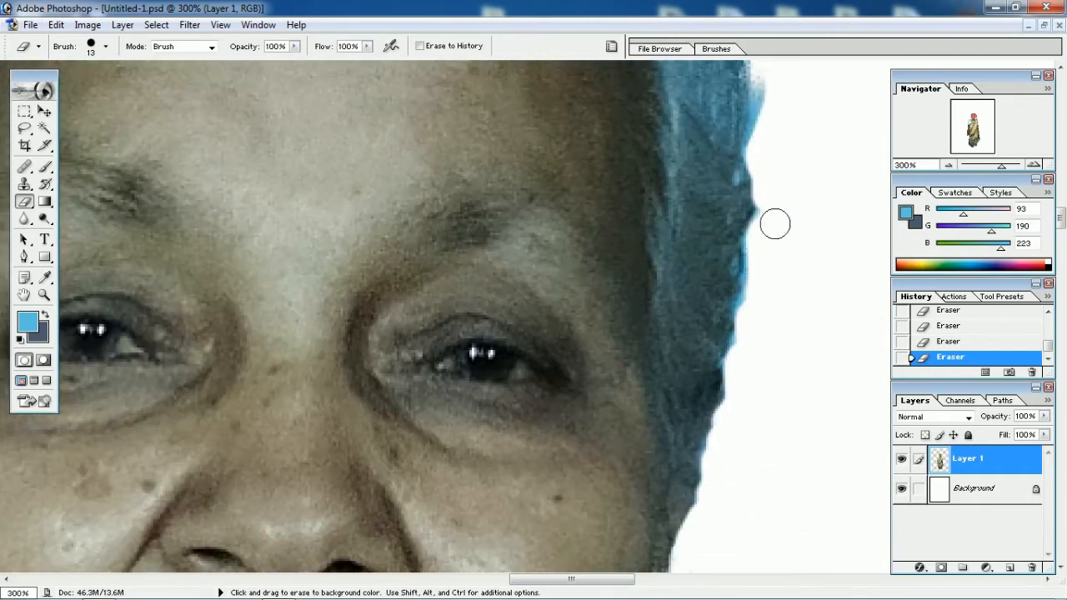
scroll(588, 153, "up", 2)
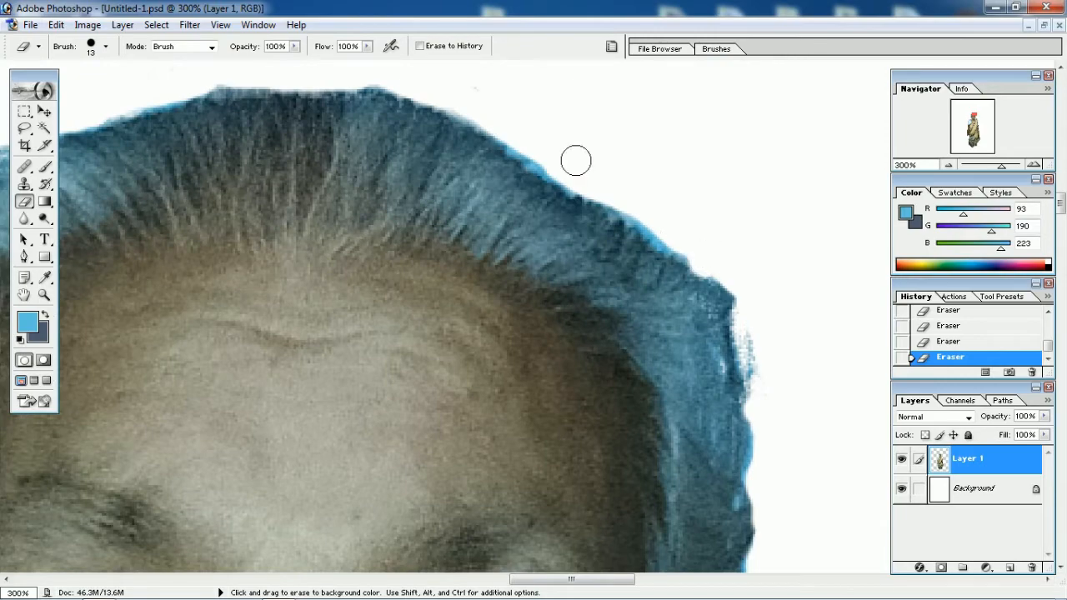
scroll(484, 150, "up", 2)
scroll(483, 150, "left", 6)
left_click(911, 590)
left_click(288, 202)
Darken the blue-tinted edges of the hair with the Burn tool
key("ctrl+minus")
key("ctrl+minus")
key("ctrl+minus")
left_click(45, 218)
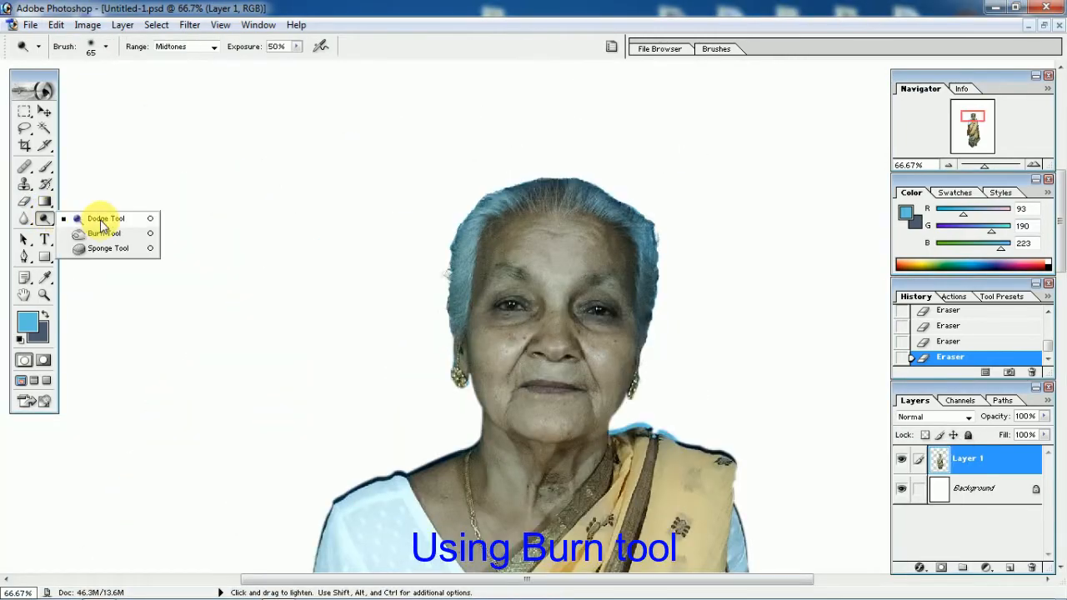
left_click(104, 234)
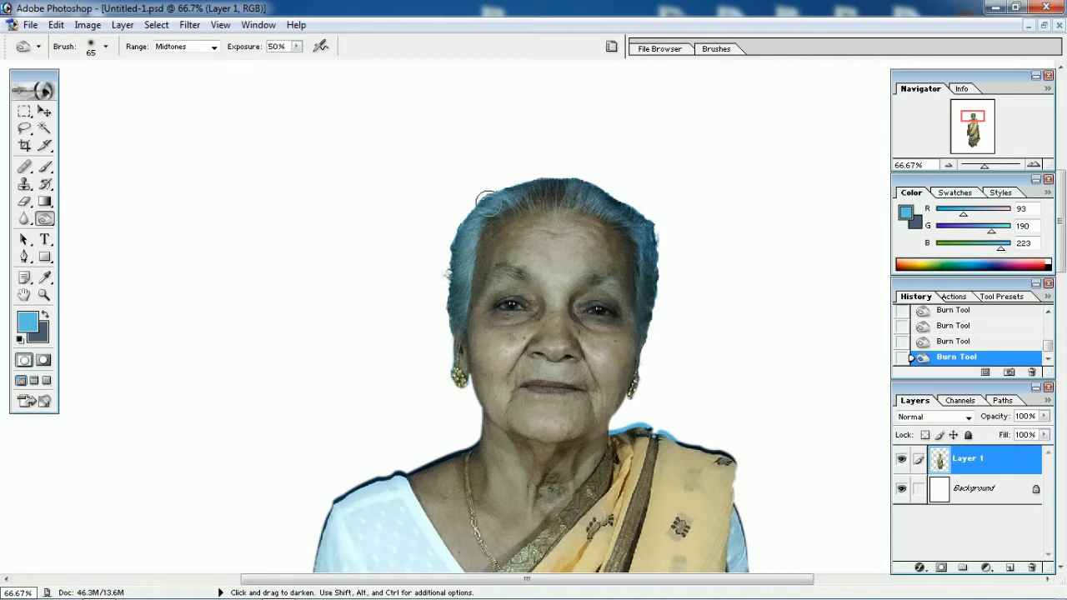
Erase the stray specks left outside the hair at the right temple
scroll(491, 193, "up", 3)
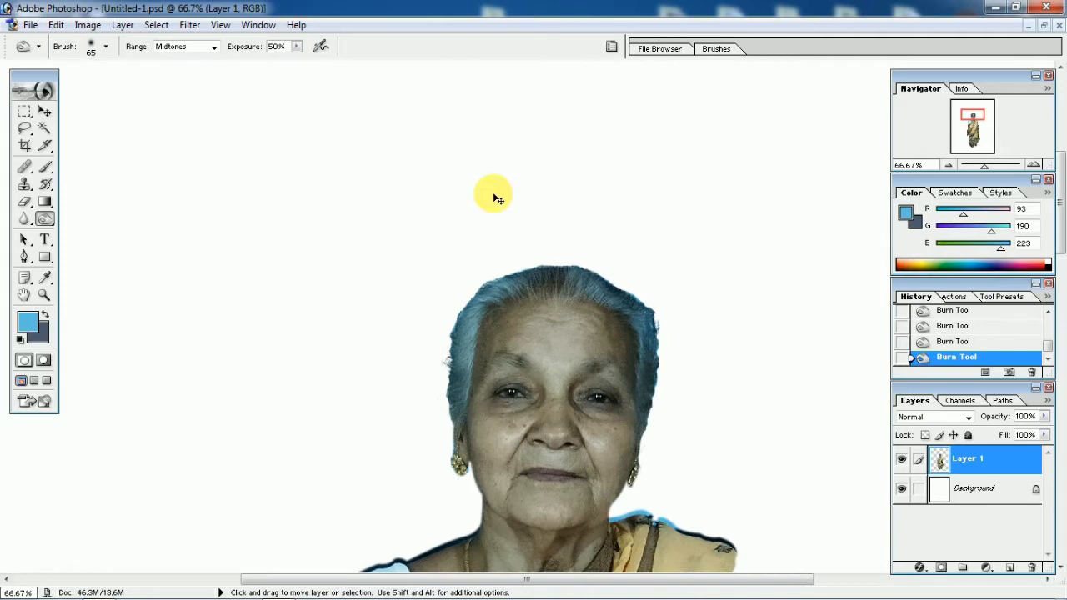
key("ctrl+minus")
key("ctrl+minus")
key("ctrl+minus")
key("ctrl+plus")
key("ctrl+plus")
key("ctrl+plus")
key("ctrl+plus")
key("ctrl+plus")
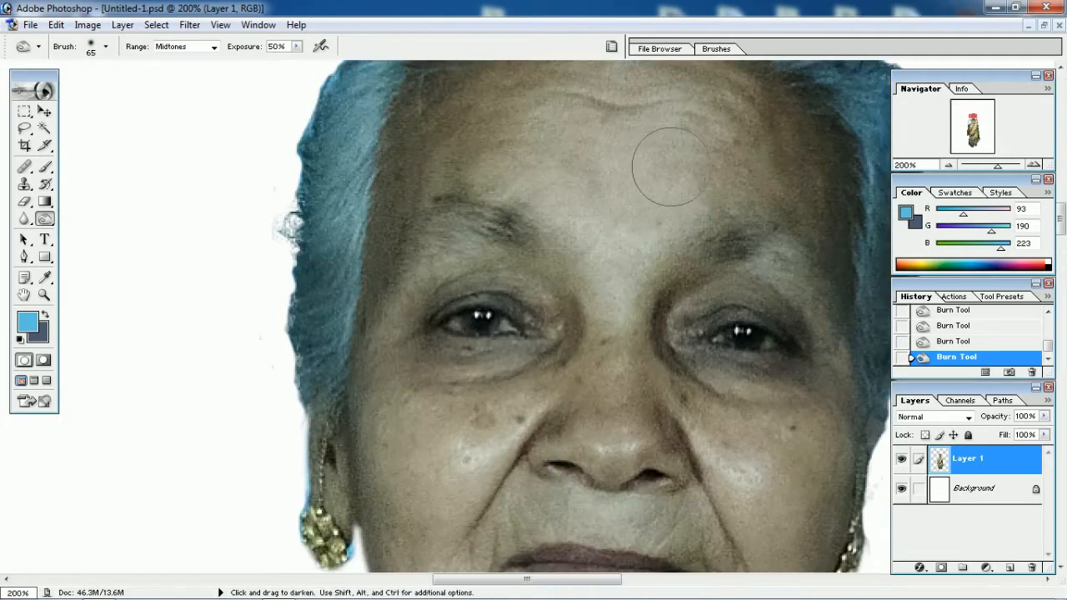
mouse_move(842, 115)
left_mouse_down()
mouse_move(531, 225)
mouse_move(454, 324)
left_mouse_up()
left_click(25, 203)
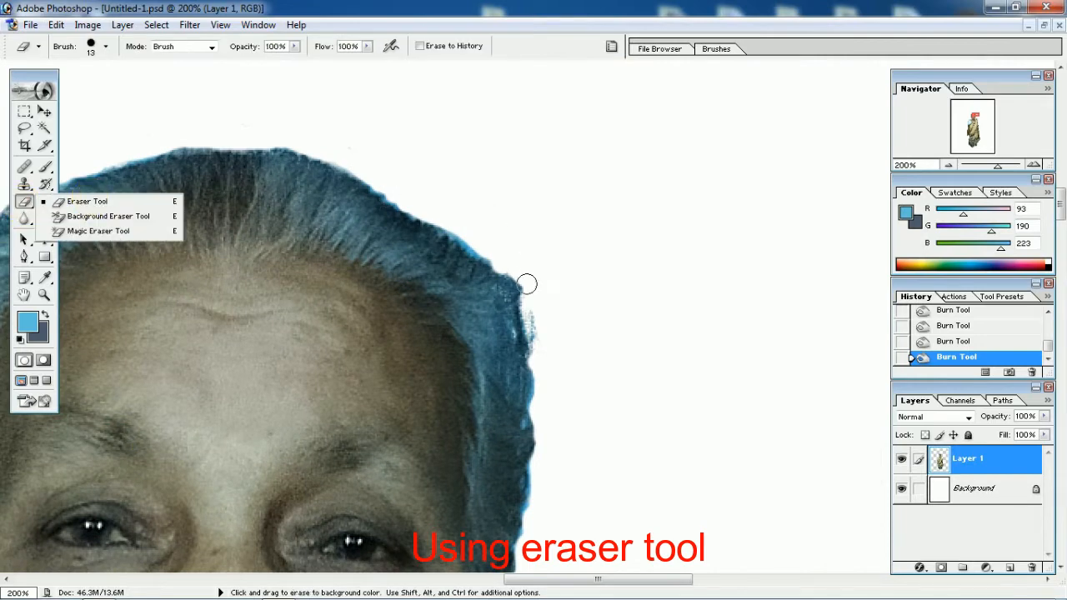
left_click_drag(526, 284, 524, 286)
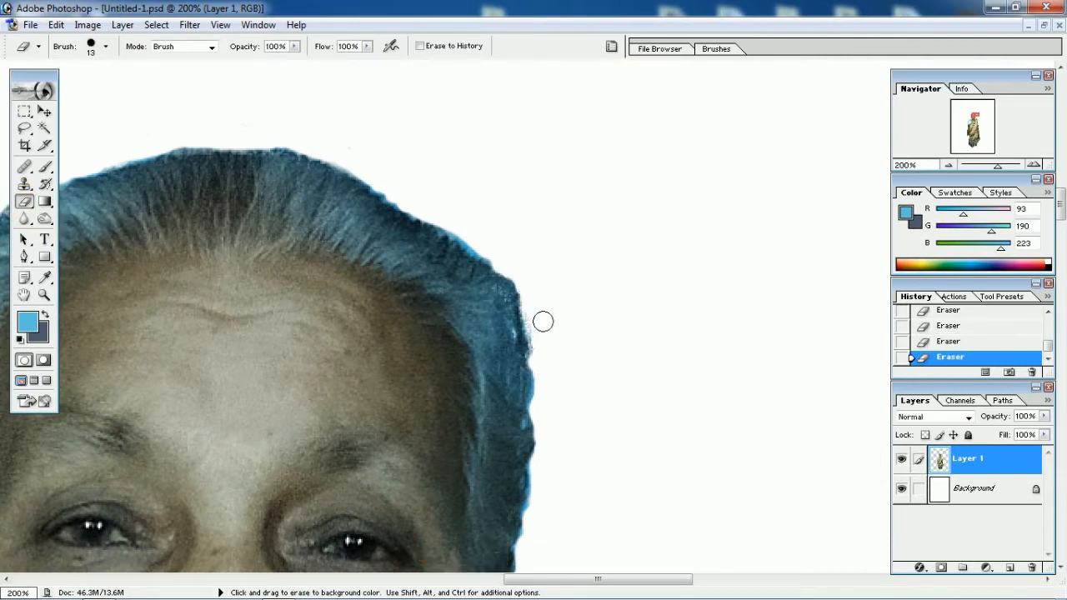
mouse_move(293, 263)
left_mouse_down()
mouse_move(614, 274)
mouse_move(730, 320)
left_mouse_up()
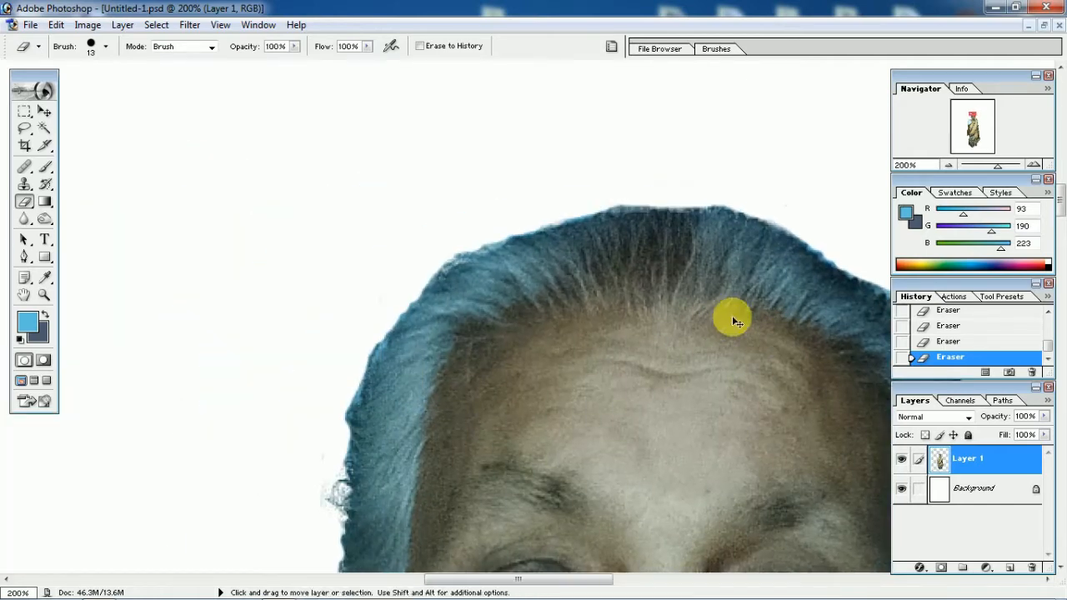
Open studio-background-hd-images-scaled.jpg and copy it into the woman's document, aligned to the canvas's upper-left corner
key("ctrl+minus")
key("ctrl+minus")
key("ctrl+minus")
key("ctrl+minus")
key("ctrl+minus")
key("ctrl+minus")
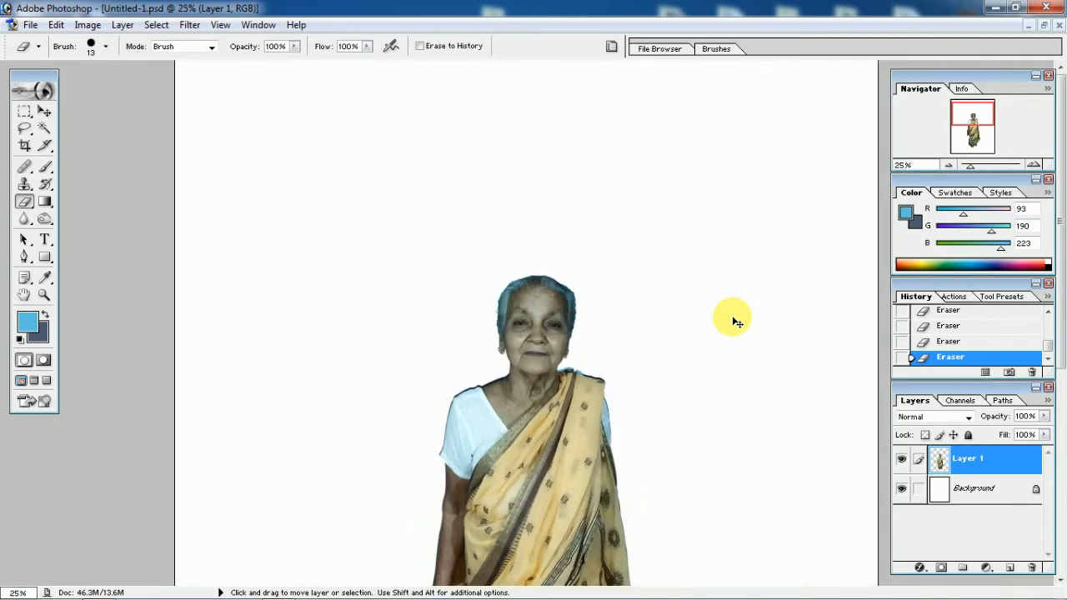
key("ctrl+minus")
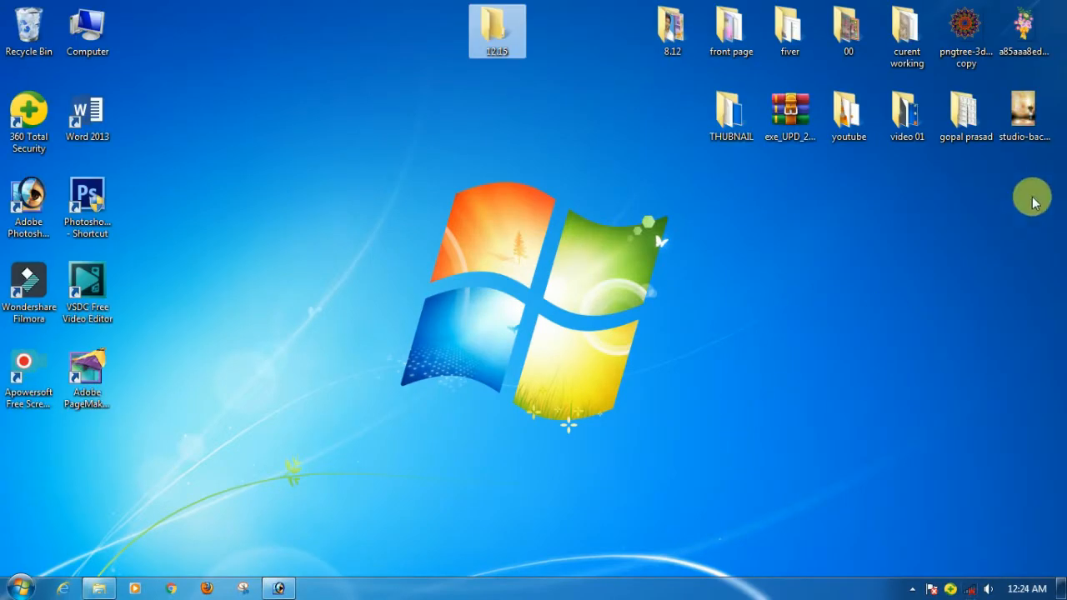
left_click_drag(1024, 114, 309, 451)
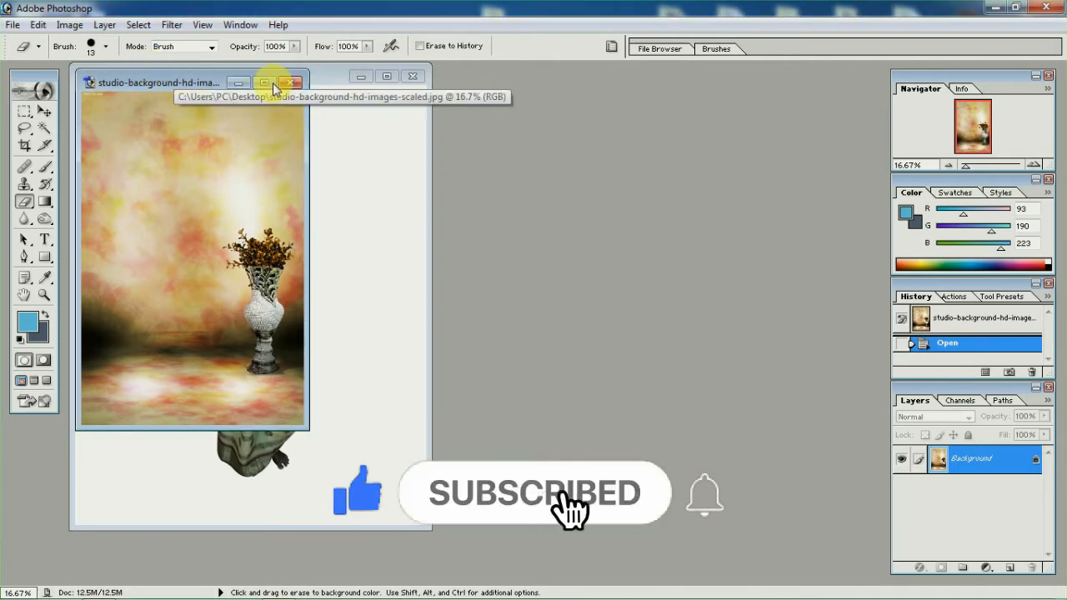
left_click_drag(171, 78, 500, 101)
left_click(44, 110)
left_click_drag(531, 211, 226, 171)
left_click(387, 76)
left_click_drag(453, 245, 388, 225)
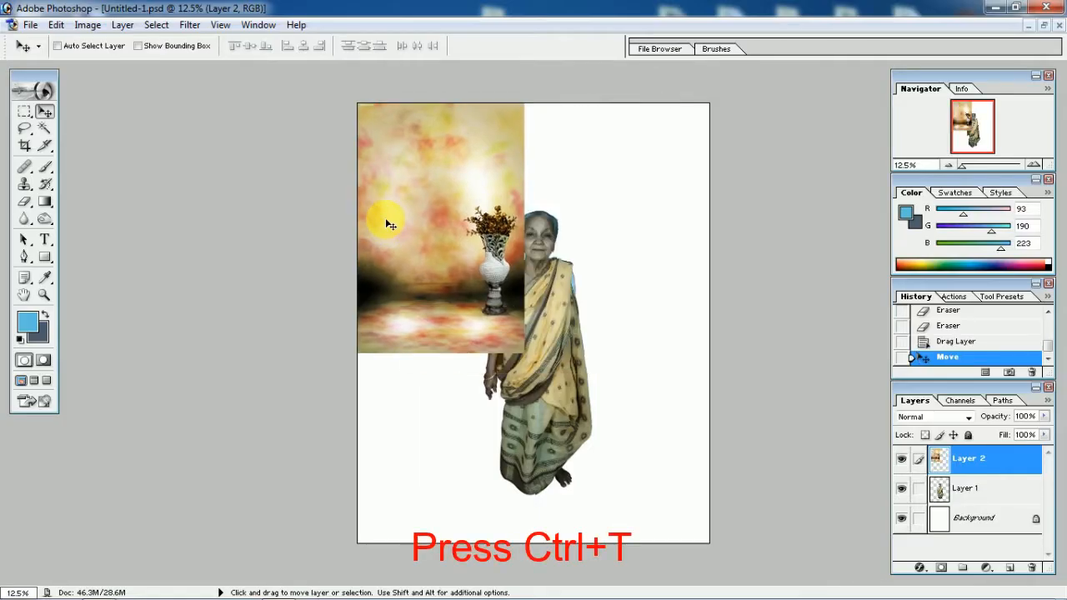
Stretch the studio background to 210.9% width and 175.8% height to fill the canvas, and place the woman's layer above it
key("ctrl+t")
left_click_drag(522, 352, 717, 543)
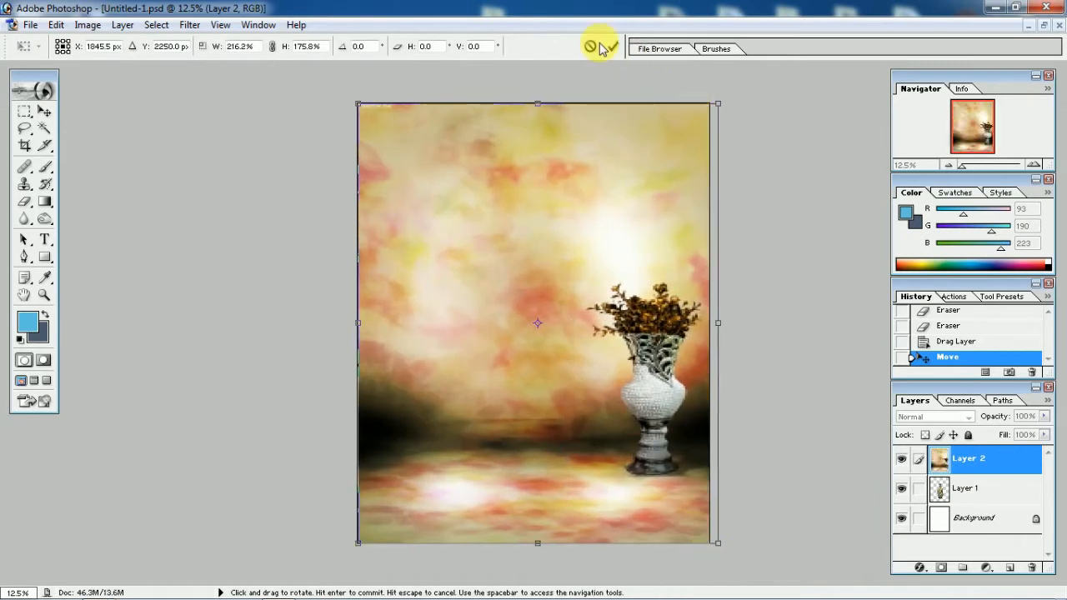
left_click_drag(718, 327, 708, 316)
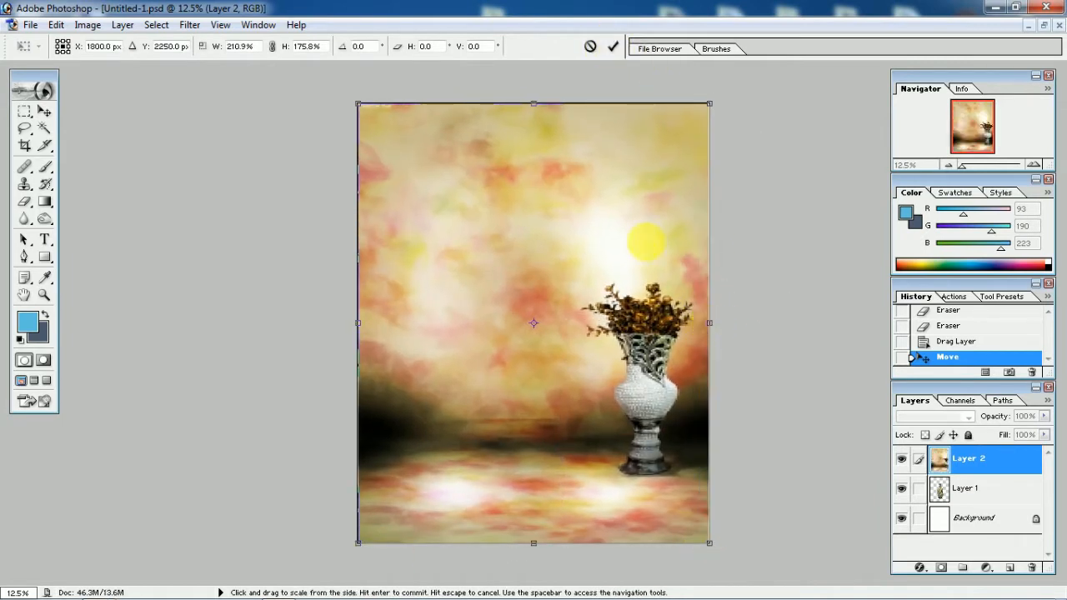
left_click(613, 45)
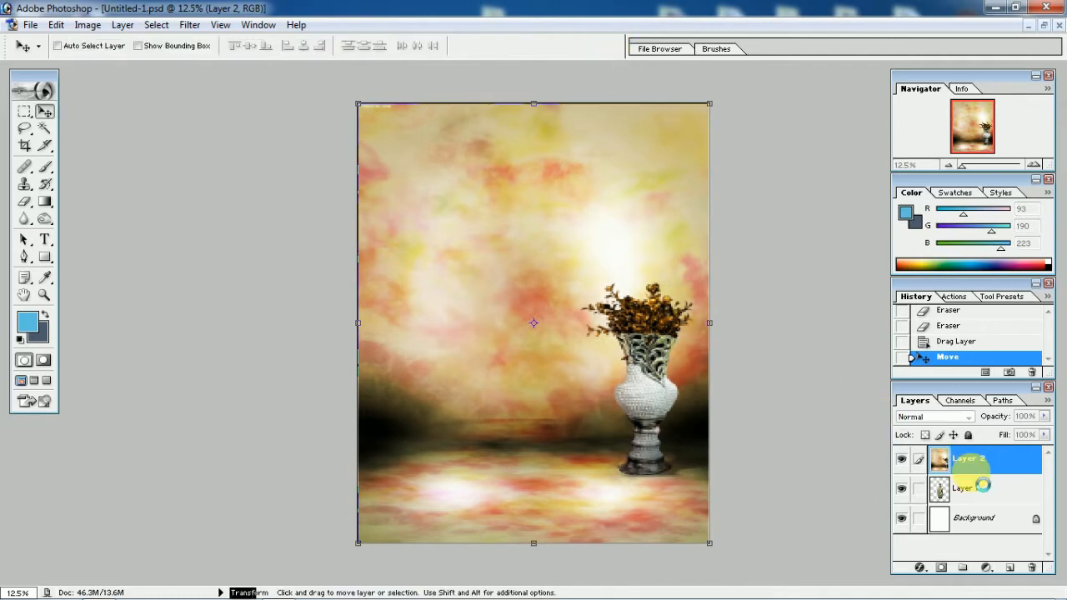
left_click_drag(981, 494, 978, 463)
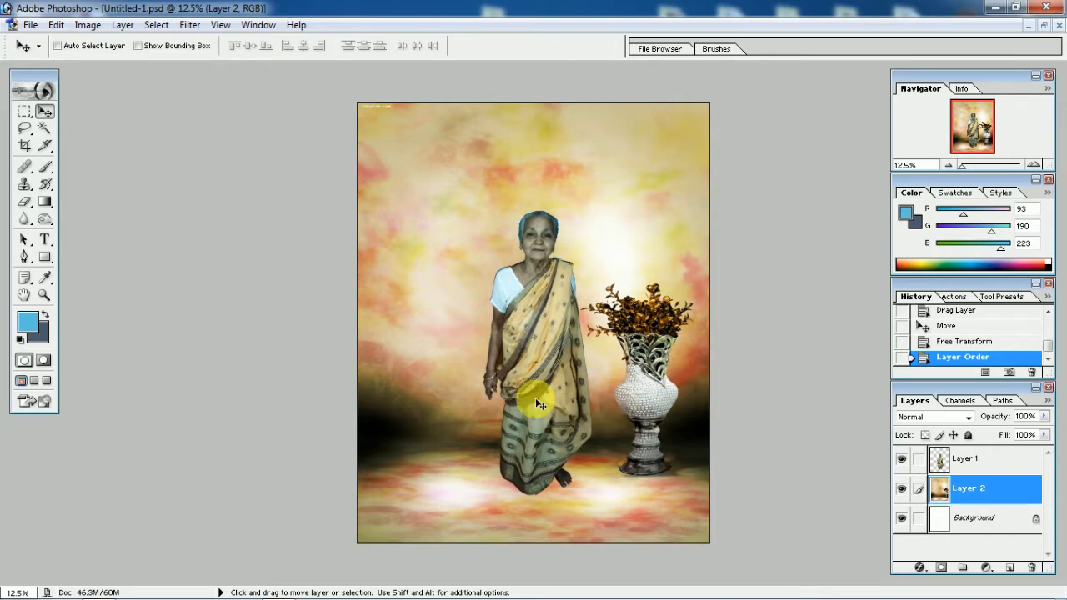
Move the woman to the left of the vase and scale her proportionally to 138.7%
right_click(531, 336)
left_click(546, 343)
left_click_drag(542, 315, 493, 335)
key("ctrl+t")
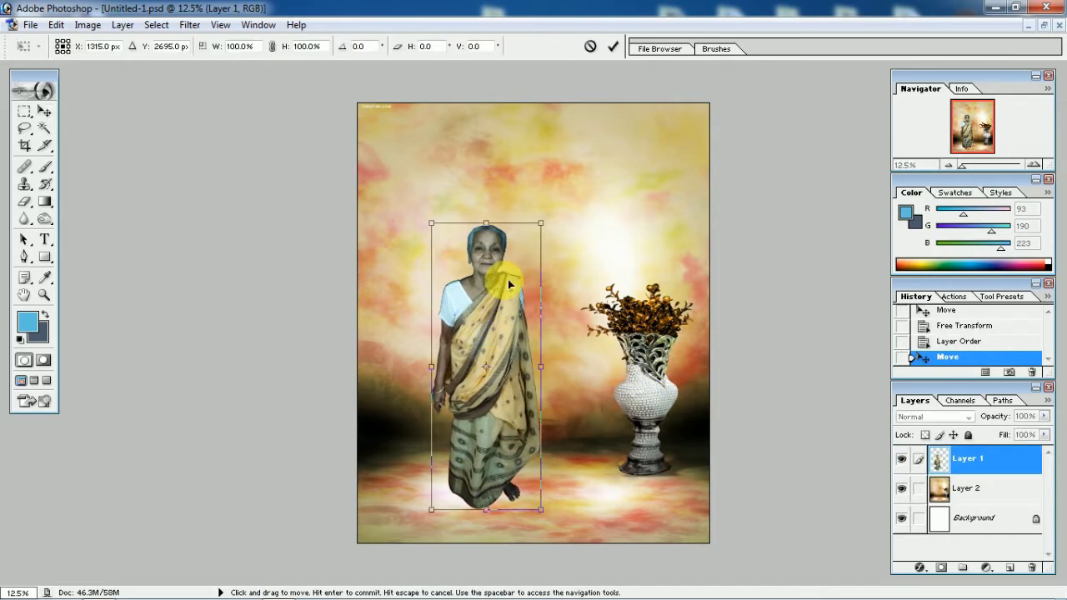
left_click_drag(543, 226, 540, 252)
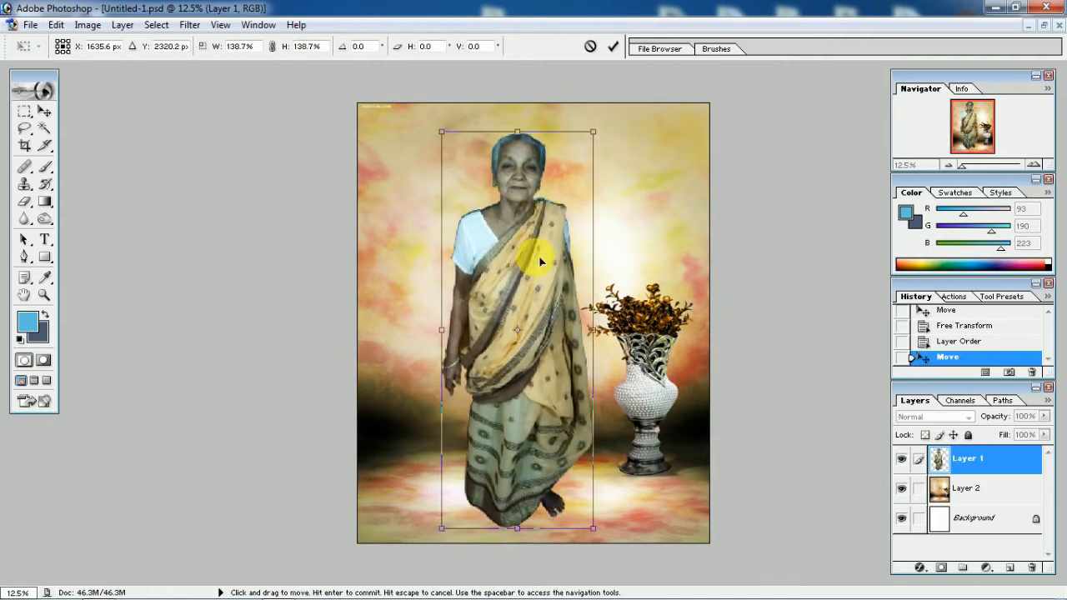
left_click(613, 52)
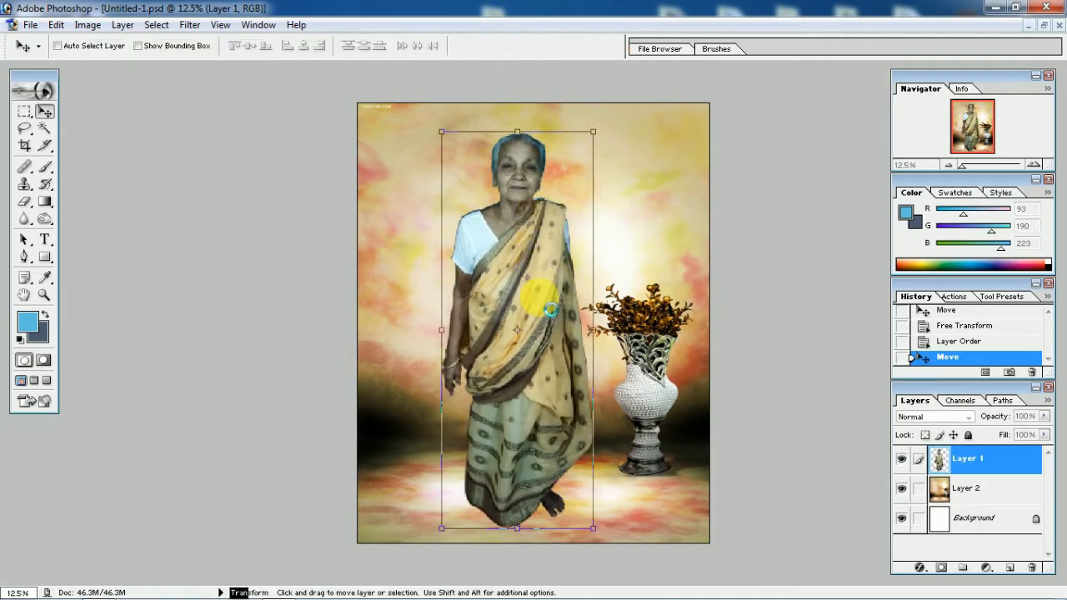
Brighten the woman's layer with an RGB Curves point at input 112, output 144
scroll(522, 301, "up", 4)
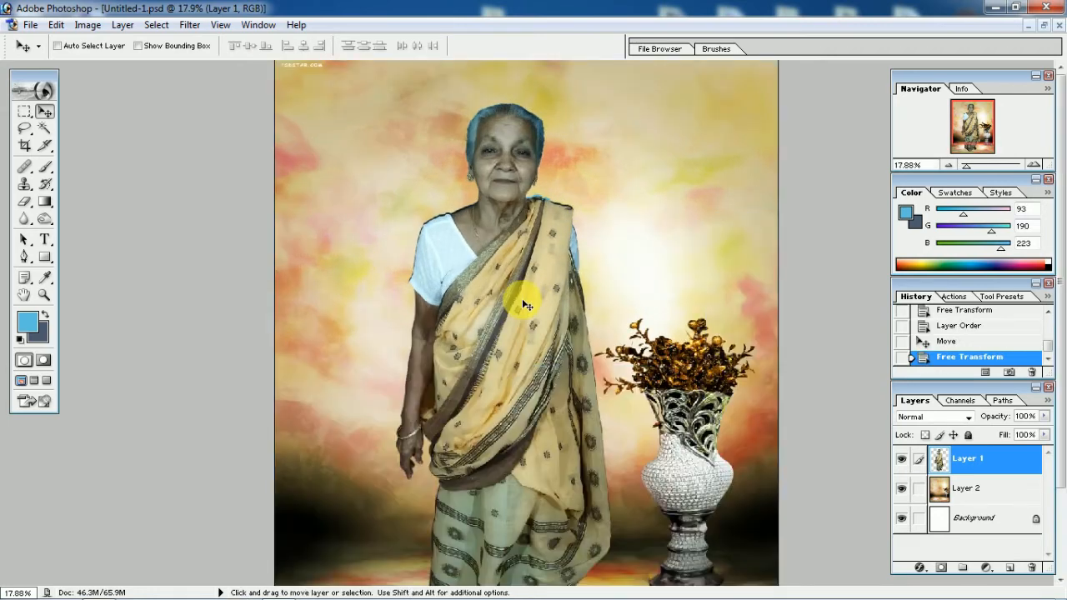
key("ctrl+m")
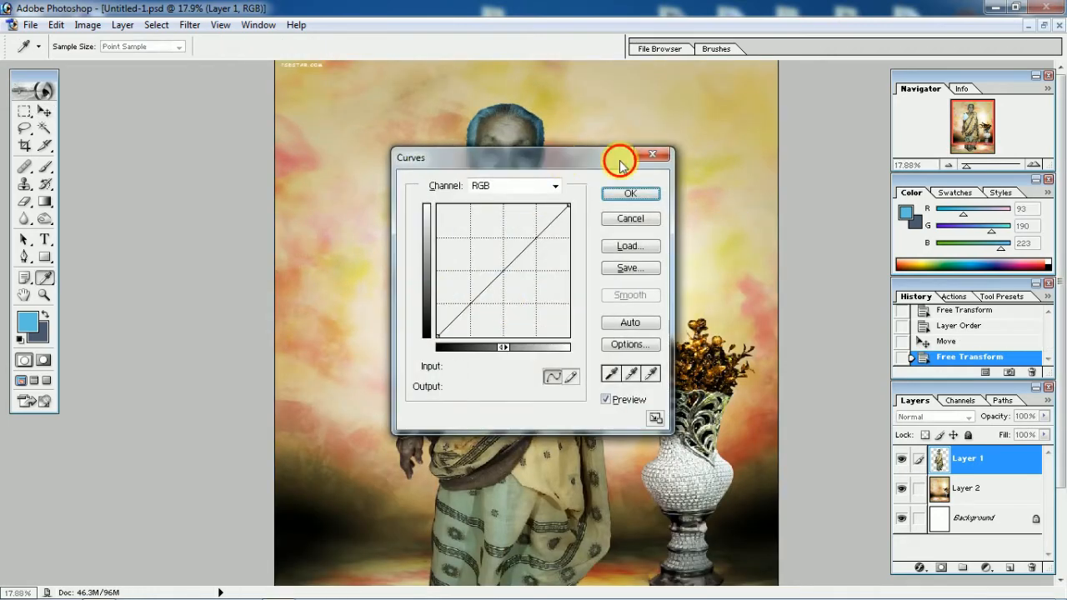
left_click_drag(560, 166, 814, 185)
left_click_drag(756, 295, 757, 296)
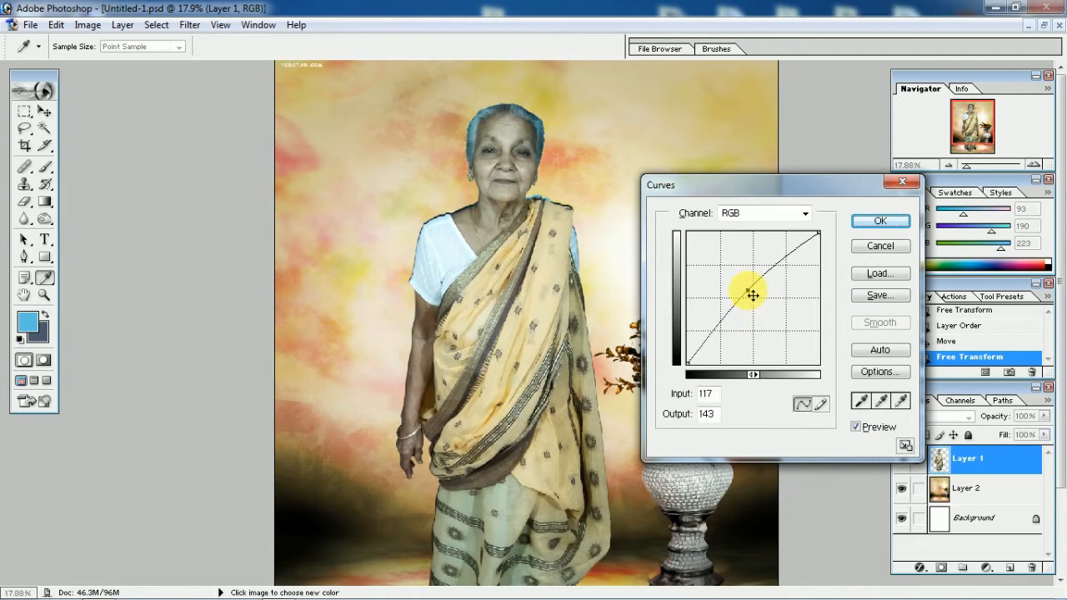
left_click(879, 223)
Adjust the woman's layer with Brightness/Contrast, setting brightness to +15 and contrast to +12
left_click(88, 25)
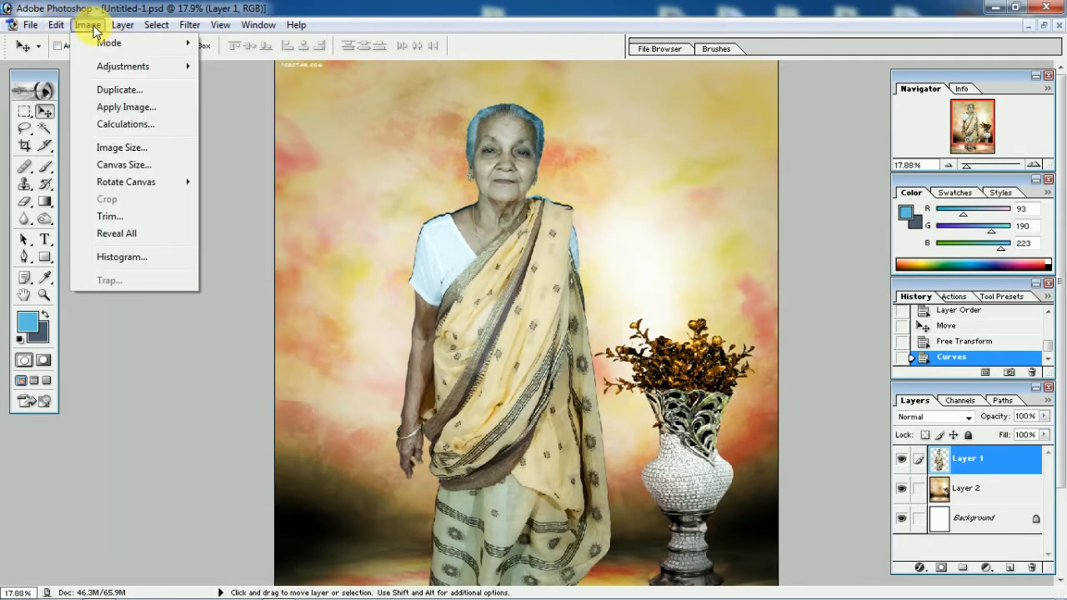
mouse_move(156, 67)
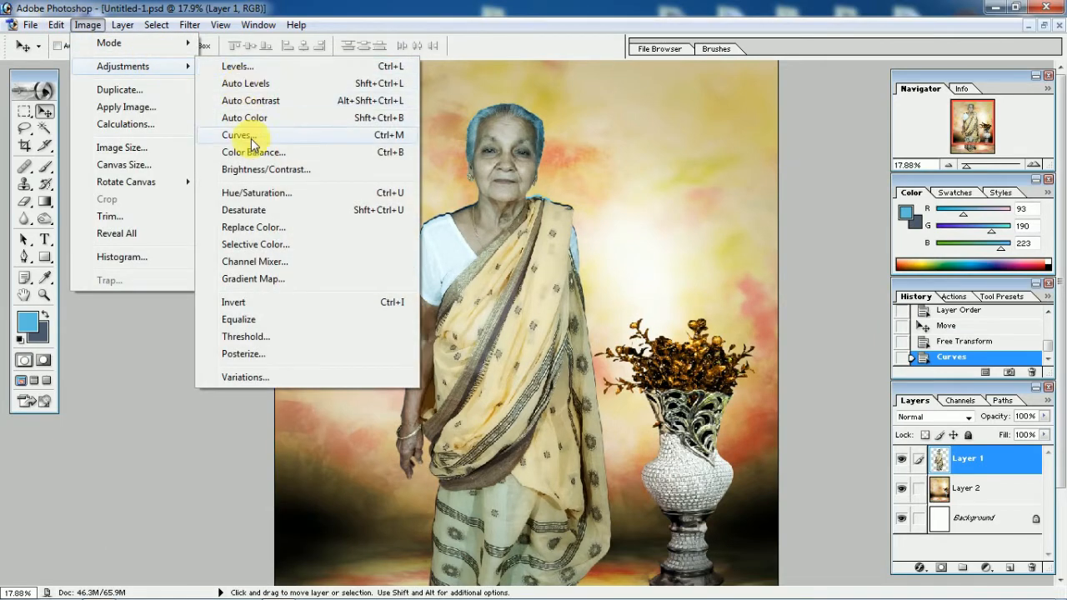
left_click(260, 169)
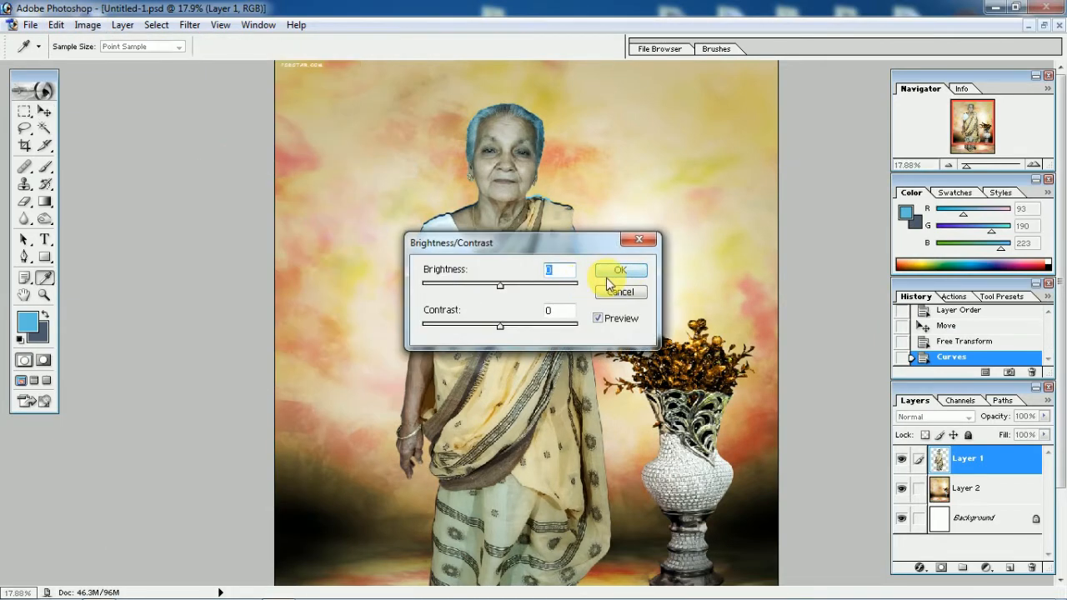
left_click_drag(506, 289, 513, 291)
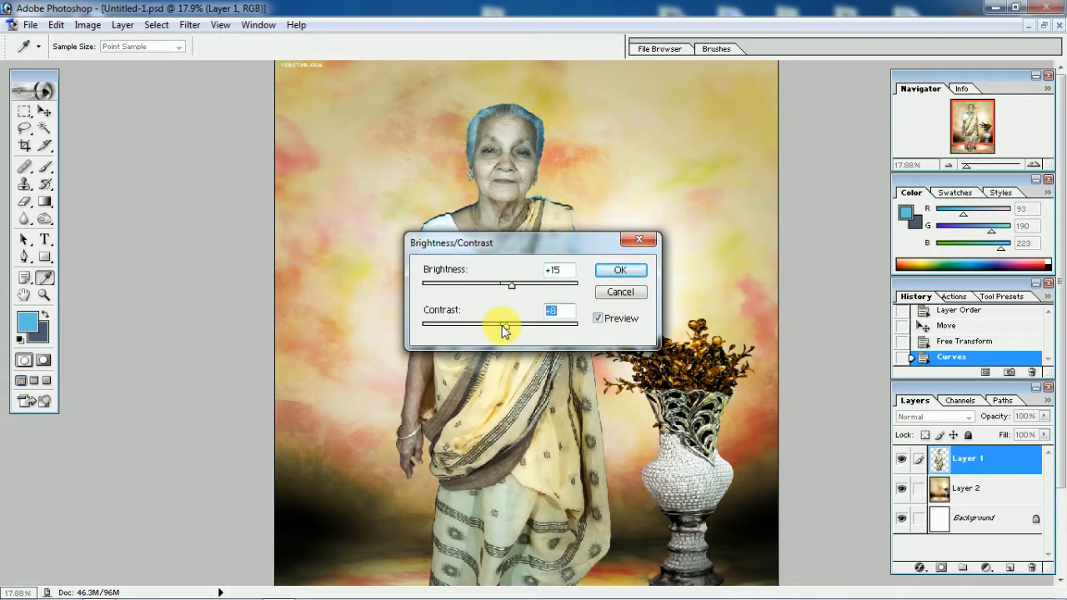
left_click(620, 273)
Delete the leftover light-blue fringe along the sari's shoulder beside the neck using the Magic Wand at tolerance 32, and deselect
key("v")
key("ctrl+plus")
key("ctrl+plus")
key("ctrl+plus")
key("ctrl+plus")
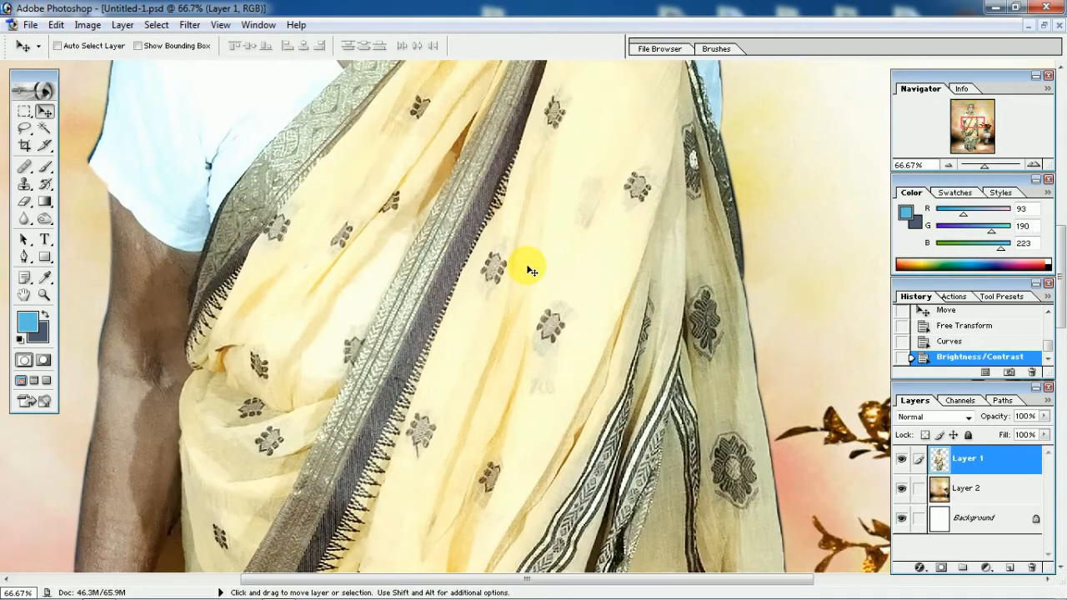
left_click_drag(483, 215, 439, 359)
left_click_drag(415, 195, 451, 317)
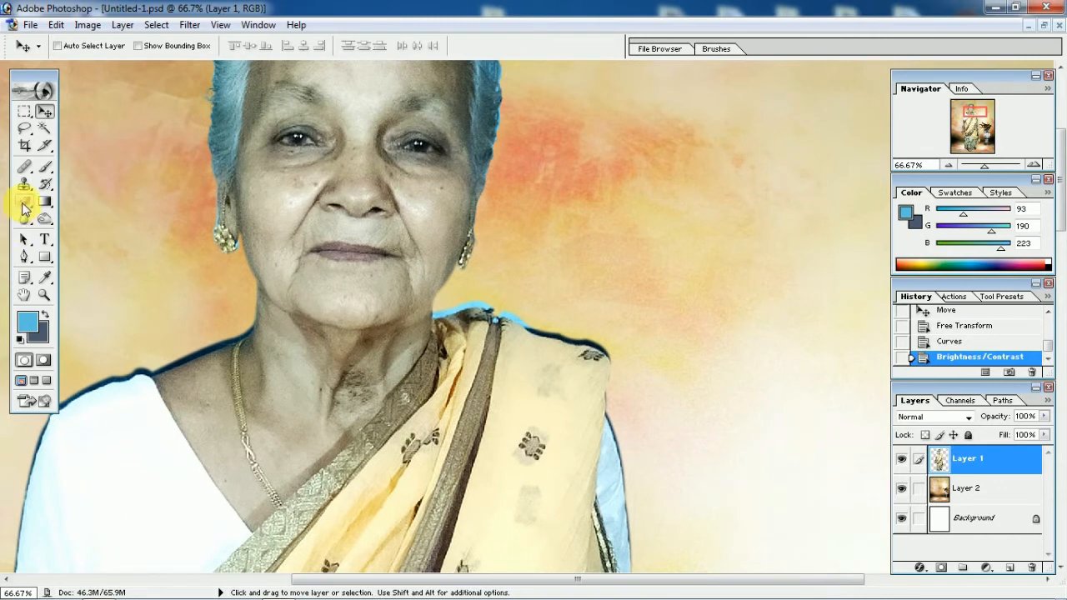
left_click(27, 209)
left_click(84, 200)
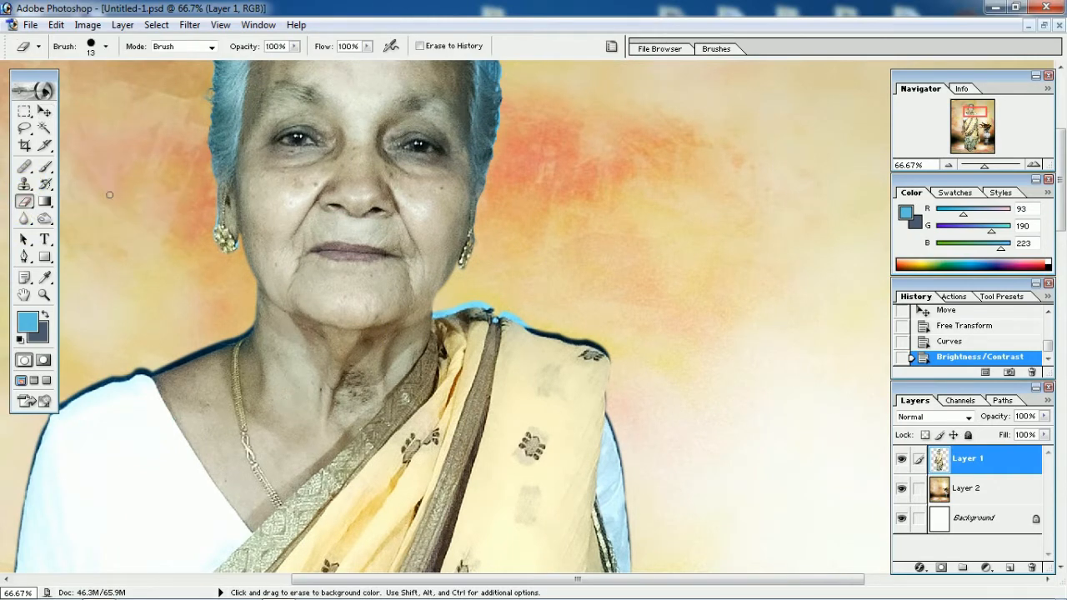
scroll(446, 299, "down", 2)
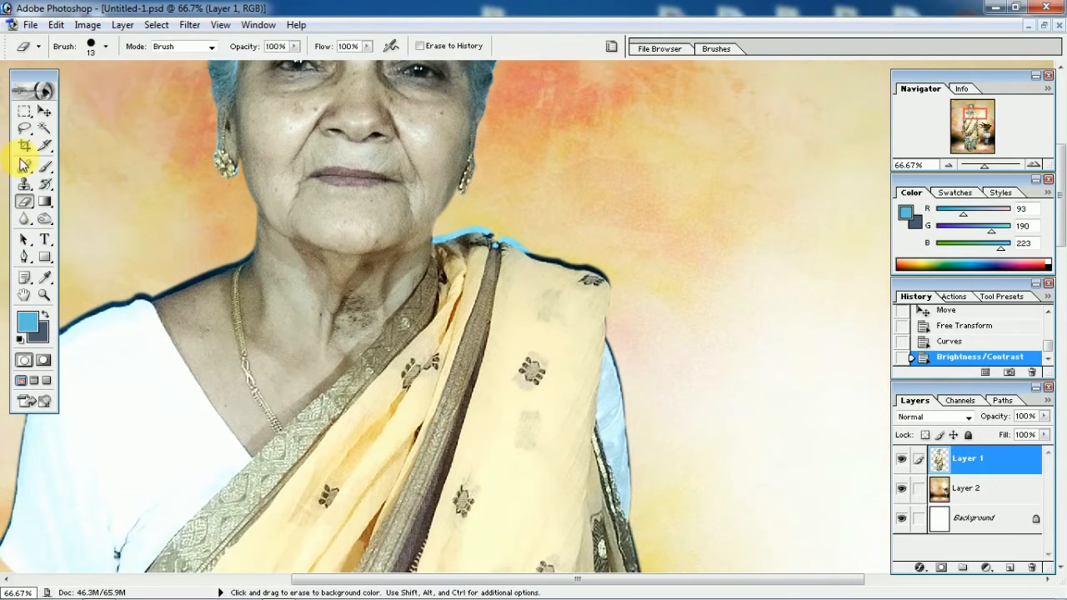
left_click(45, 129)
left_click(451, 239)
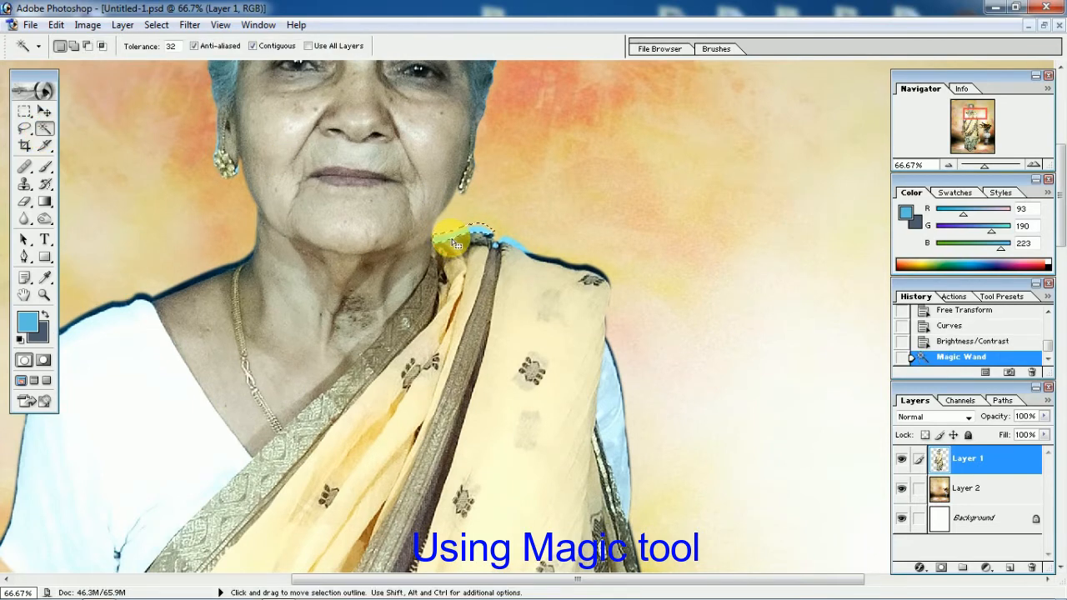
key("Delete")
left_click(506, 242)
key("Delete")
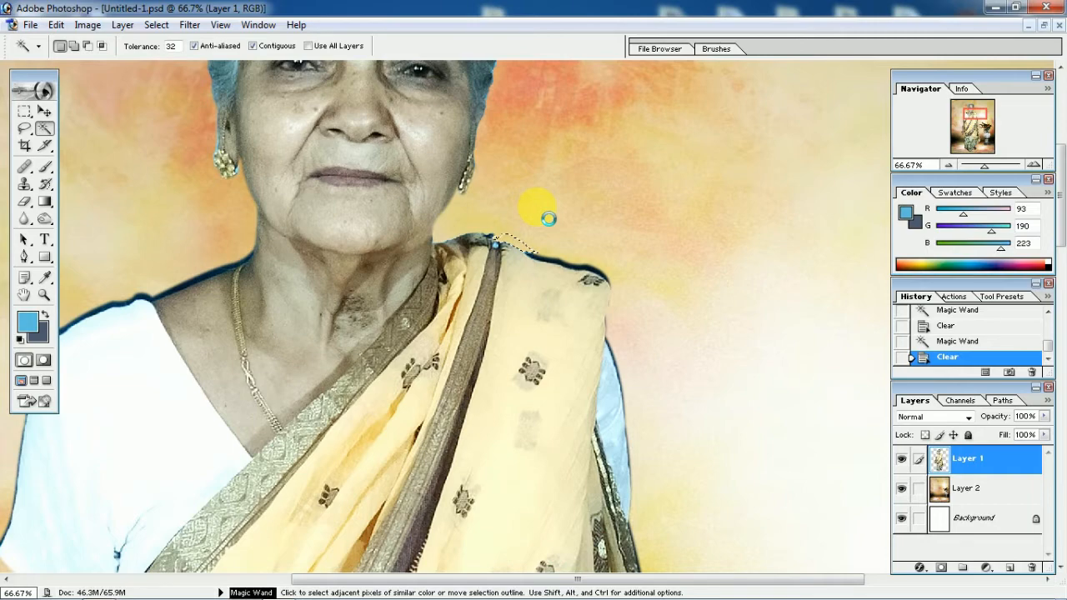
left_click(538, 210)
left_click(541, 211)
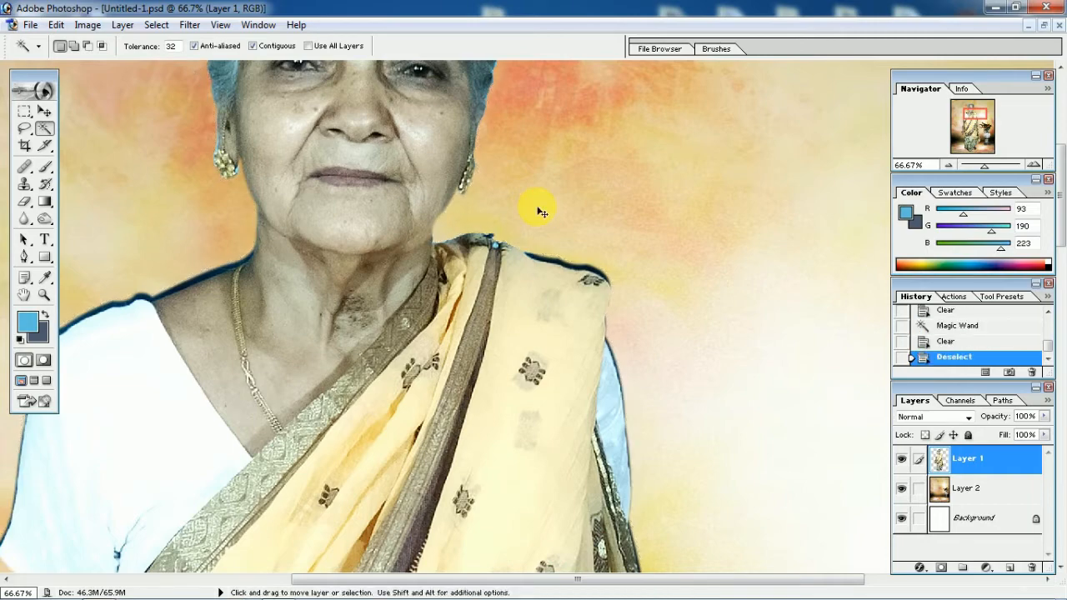
Examine the full composition, and inspect the sari and the woman's head and shoulder edges up close
key("ctrl+minus")
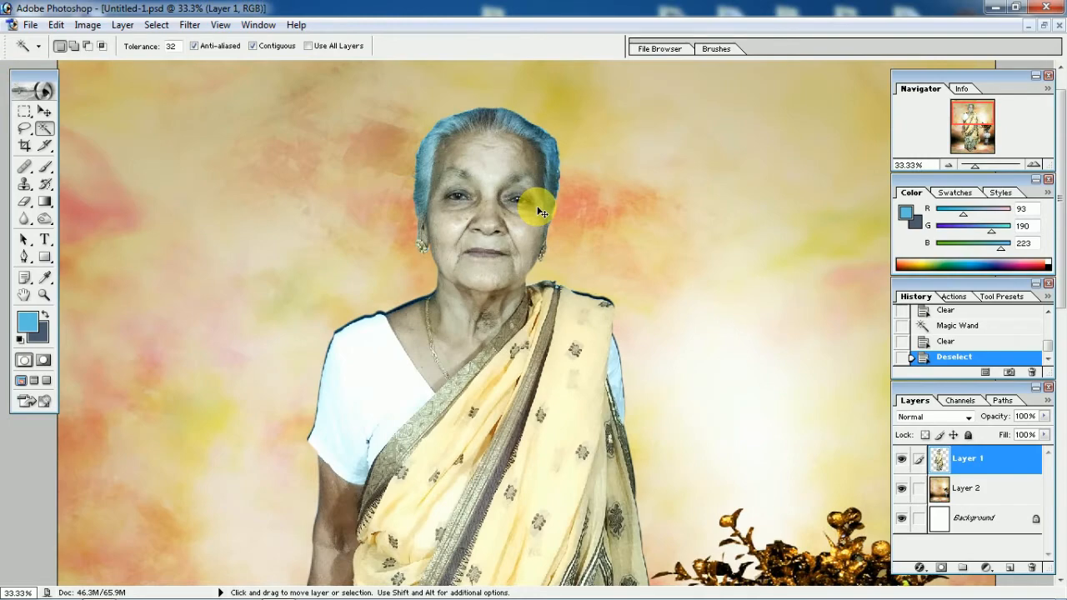
key("ctrl+minus")
key("ctrl+minus")
key("ctrl+minus")
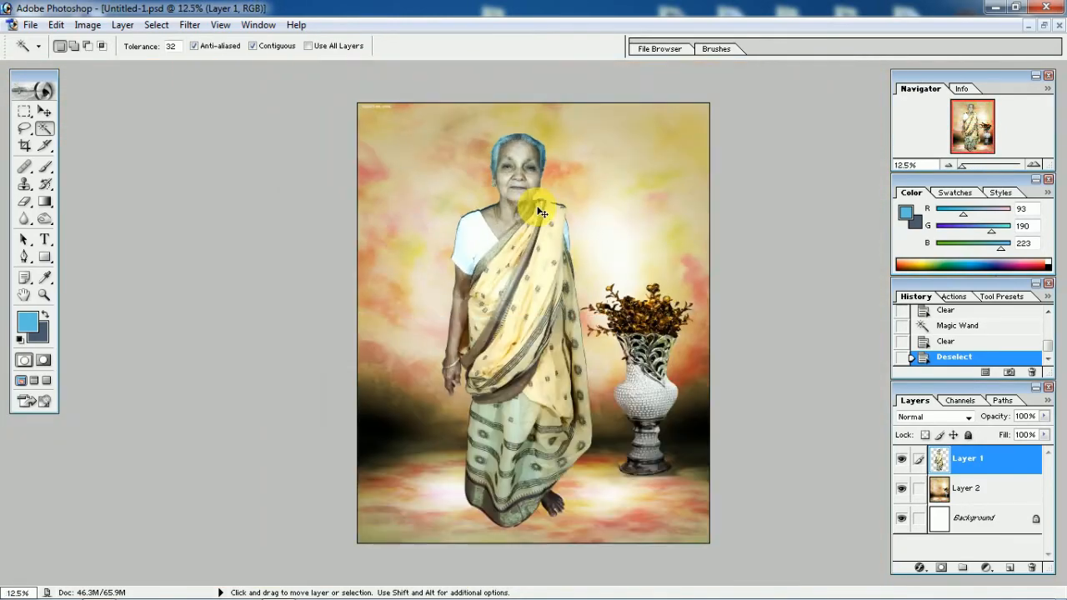
key("ctrl+plus")
key("ctrl+plus")
key("ctrl+plus")
key("ctrl+plus")
key("ctrl+plus")
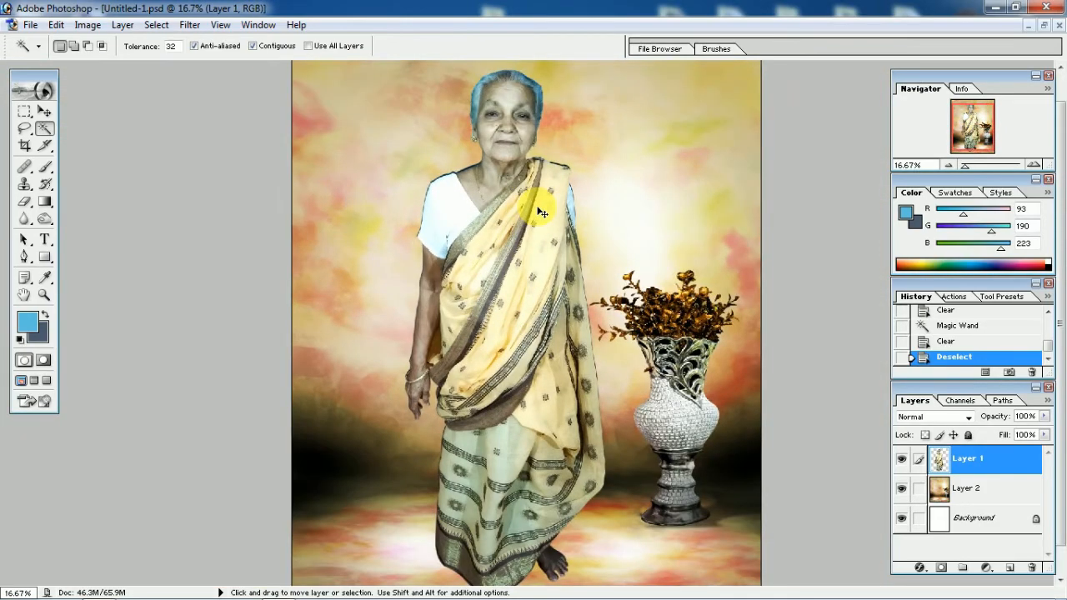
scroll(476, 193, "up", 10)
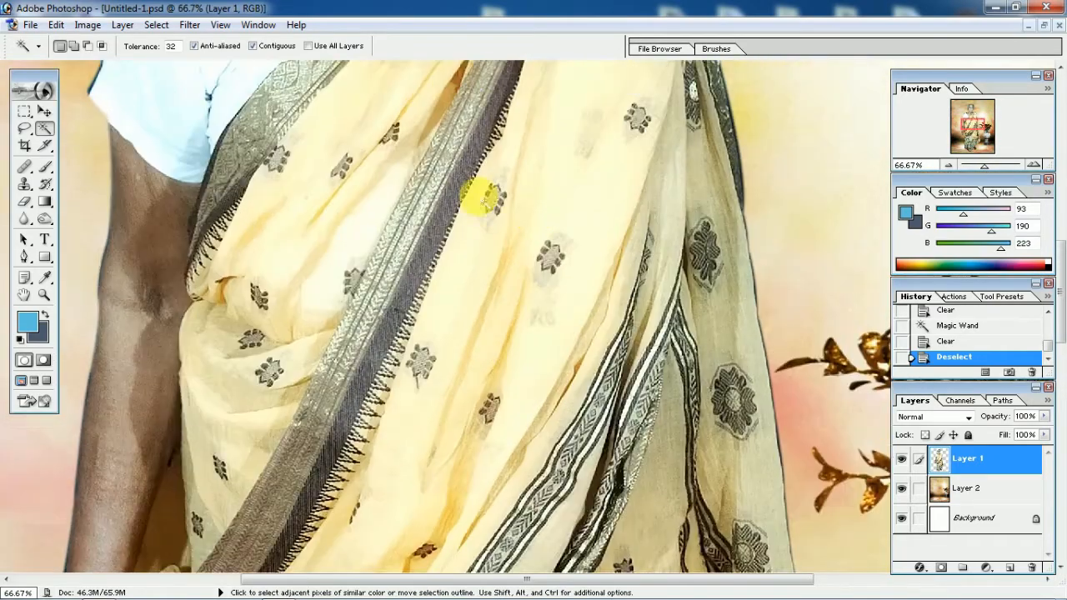
scroll(473, 198, "up", 8)
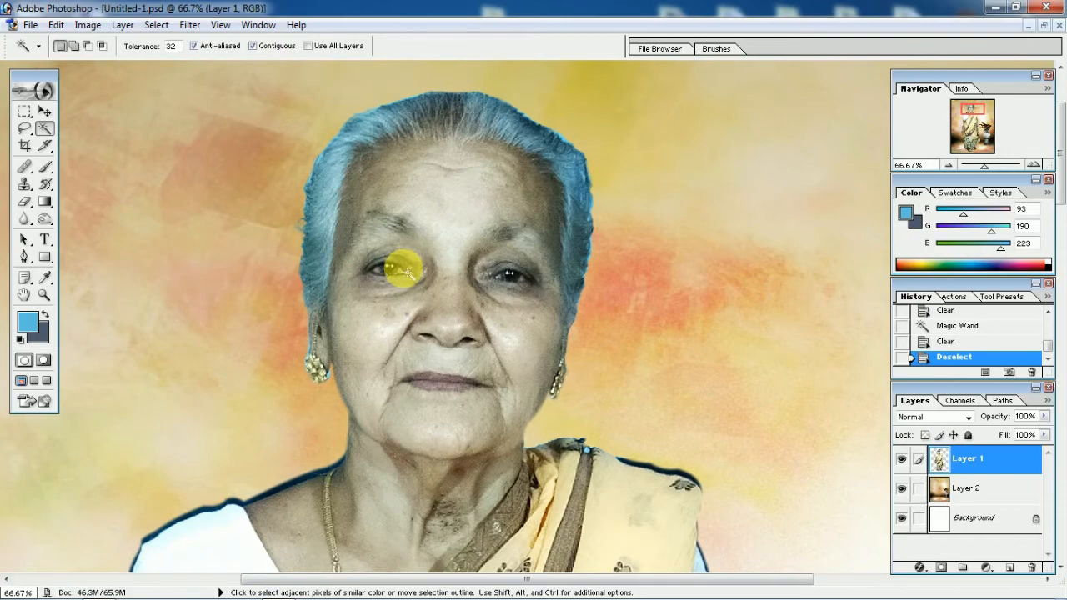
Switch to Windows Explorer and open the boder png folder in E:\official\studio woark
left_click(997, 10)
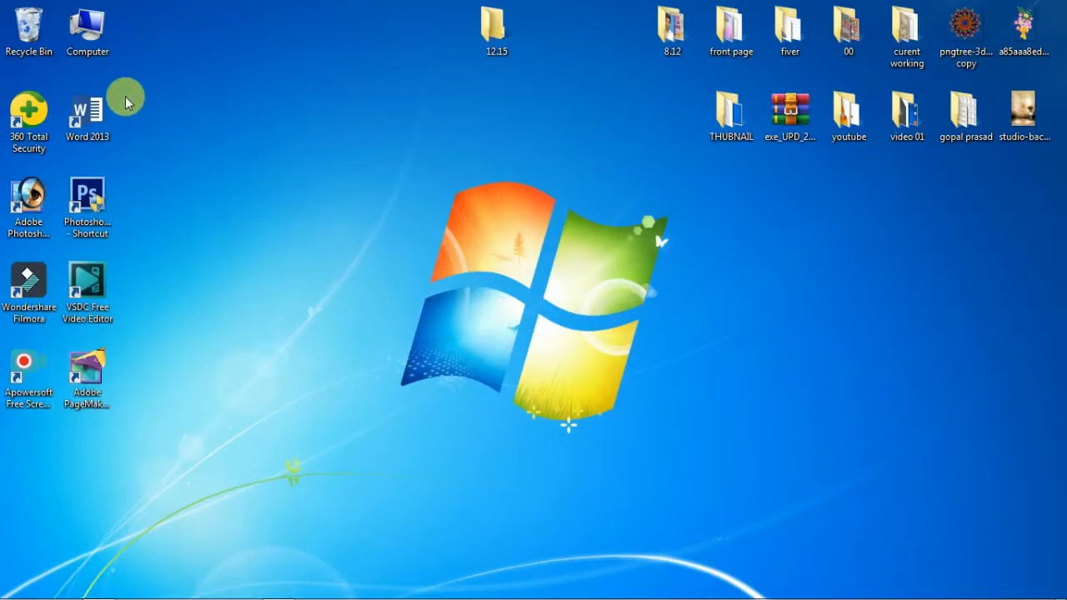
double_click(88, 33)
double_click(612, 123)
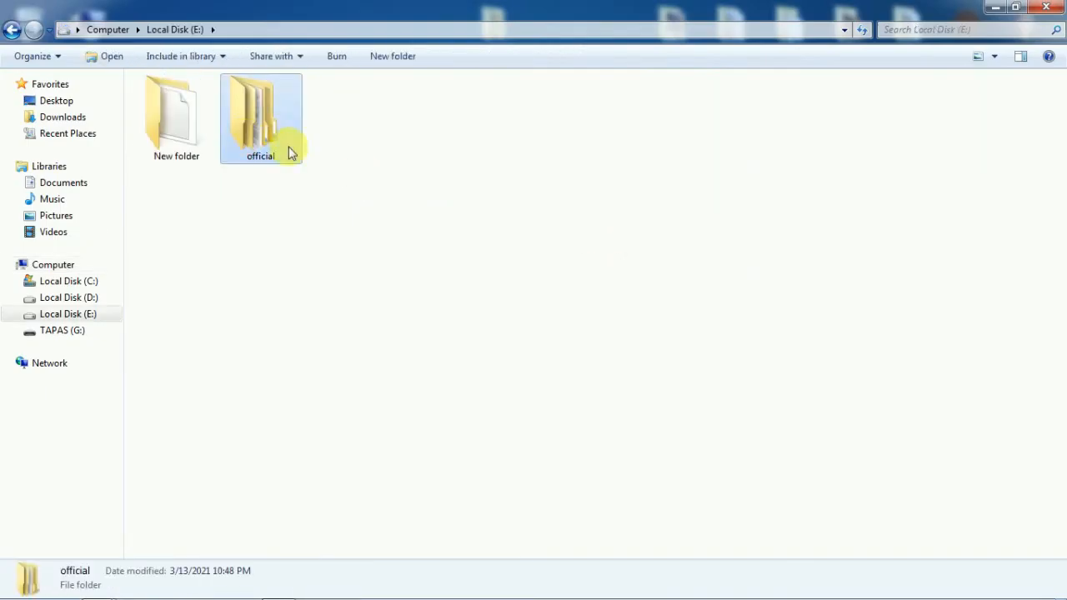
double_click(288, 152)
double_click(629, 149)
double_click(341, 157)
left_click(215, 147)
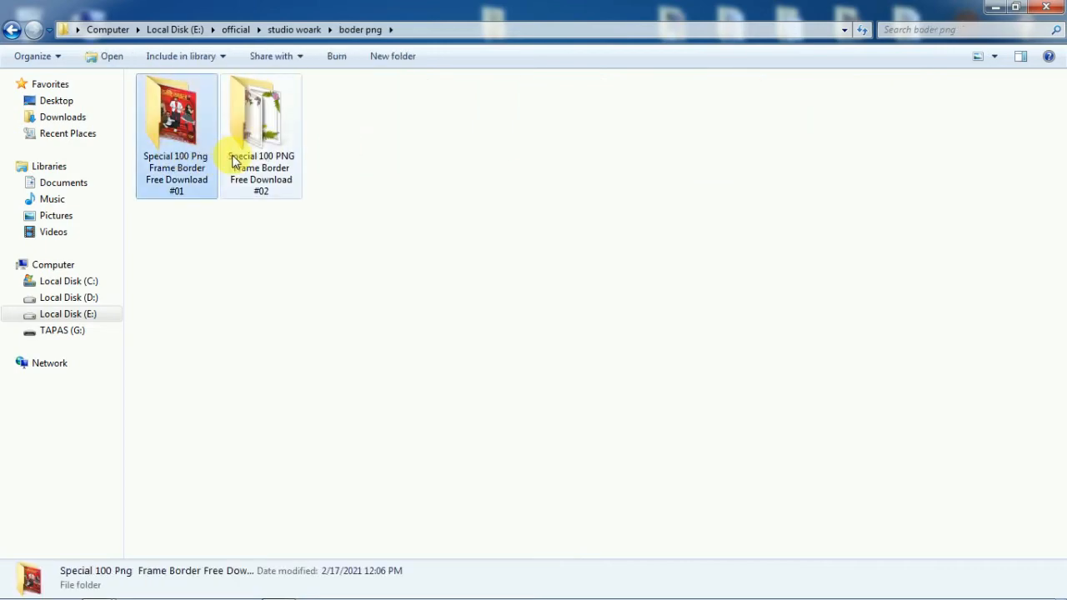
Look through the frames in the Special 100 PNG Frame Border Free Download #02 folder and return to boder png
double_click(233, 150)
scroll(479, 350, "down", 3)
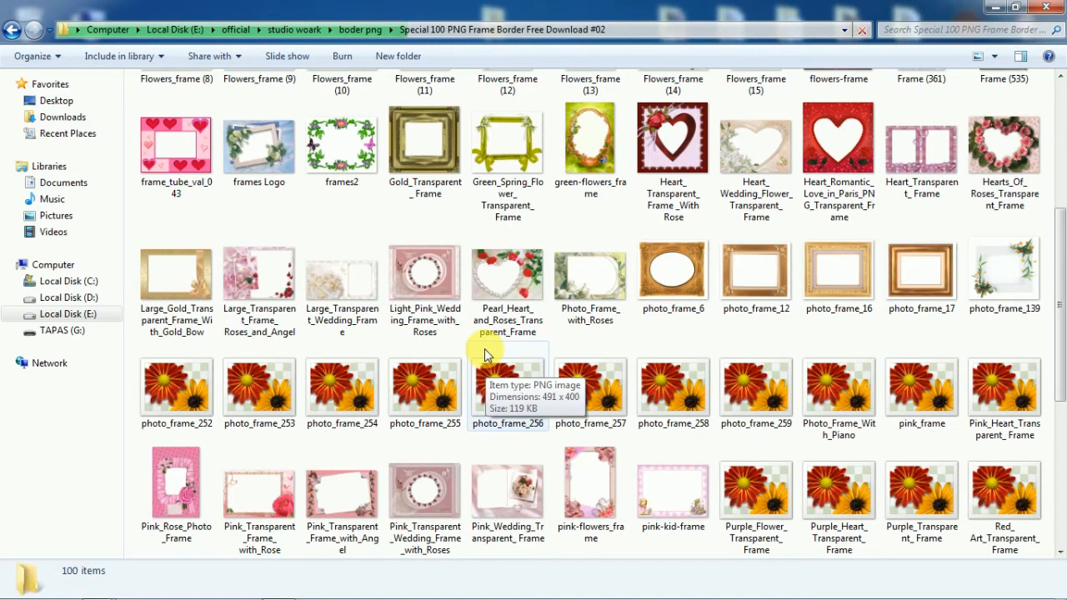
scroll(625, 402, "down", 3)
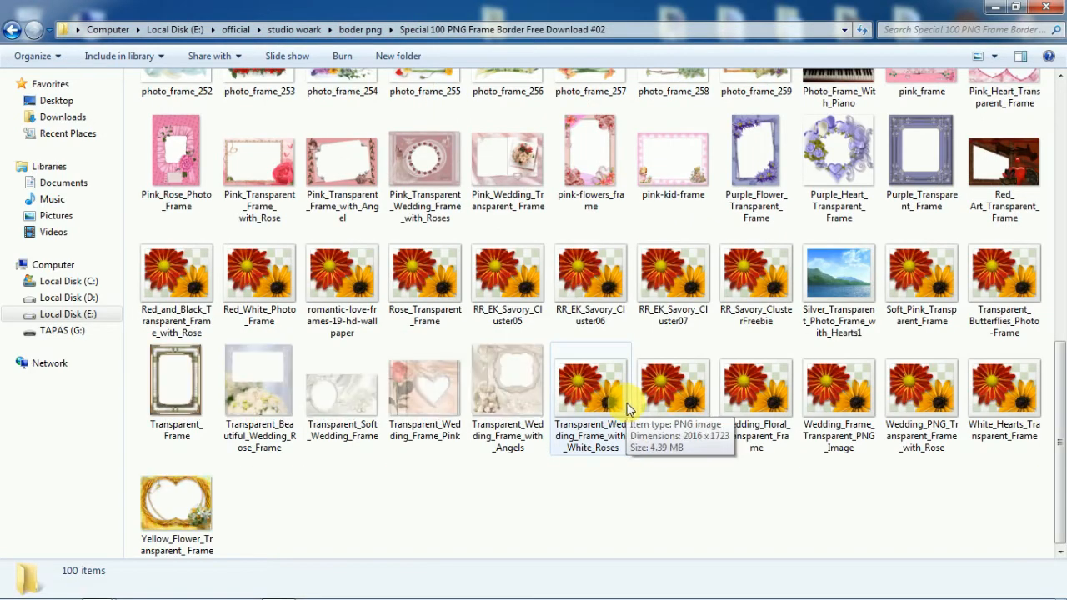
scroll(625, 396, "up", 3)
key("BackSpace")
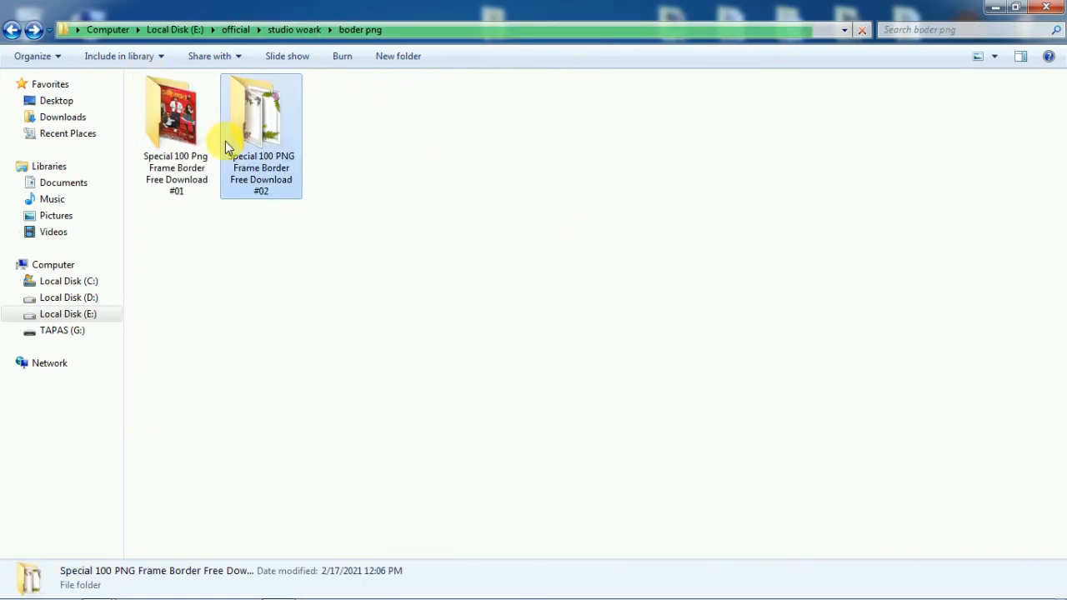
Browse the Special 100 Png Frame Border Free Download #01 folder and choose an ornate gold frame
double_click(190, 148)
left_click(659, 286)
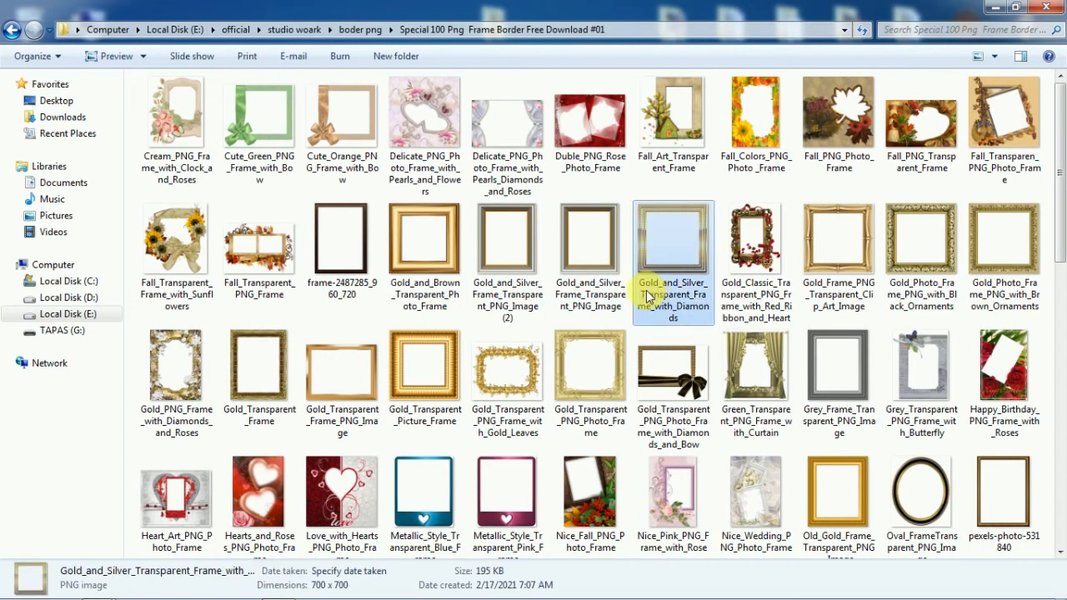
scroll(594, 296, "down", 3)
scroll(588, 317, "down", 3)
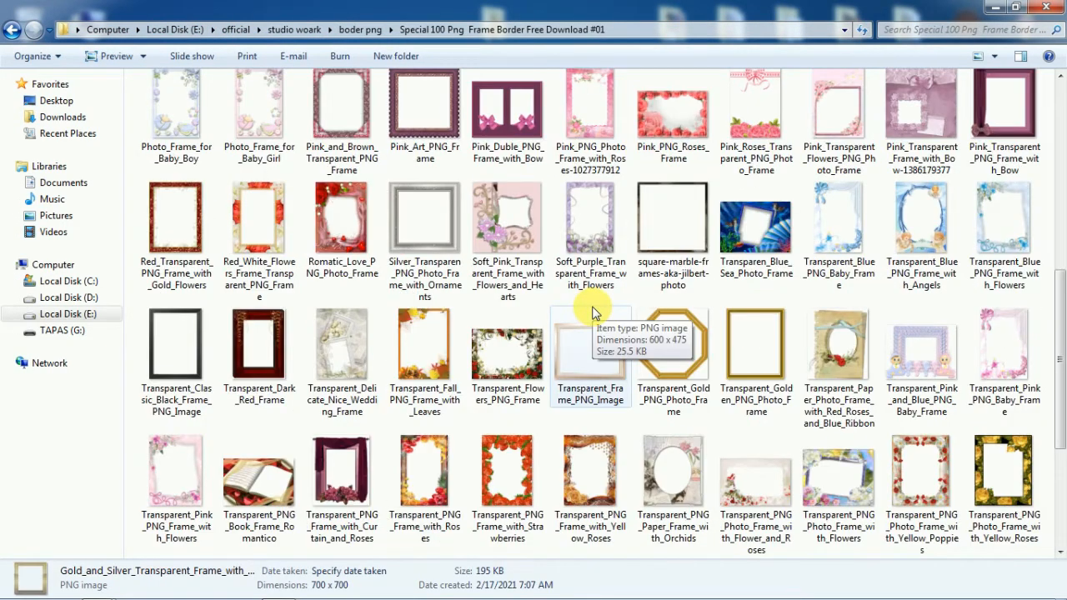
scroll(588, 315, "down", 3)
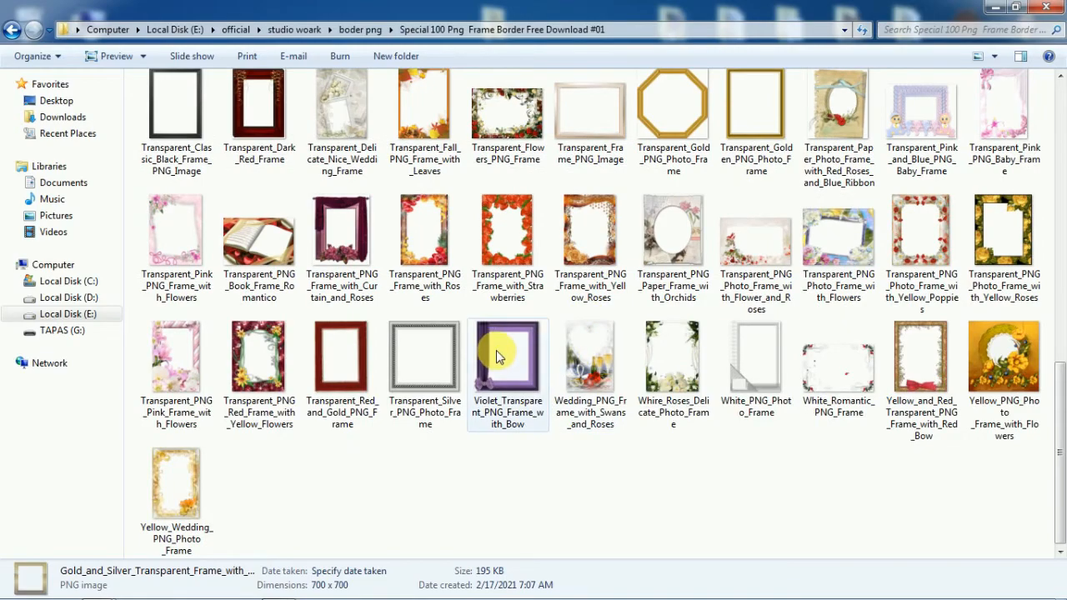
scroll(583, 325, "up", 2)
left_click(730, 273)
Bring the gold frame into the woman's document in Photoshop as a layer above her, near the canvas's upper-left corner
left_click_drag(1051, 579, 638, 431)
left_click_drag(614, 371, 345, 421)
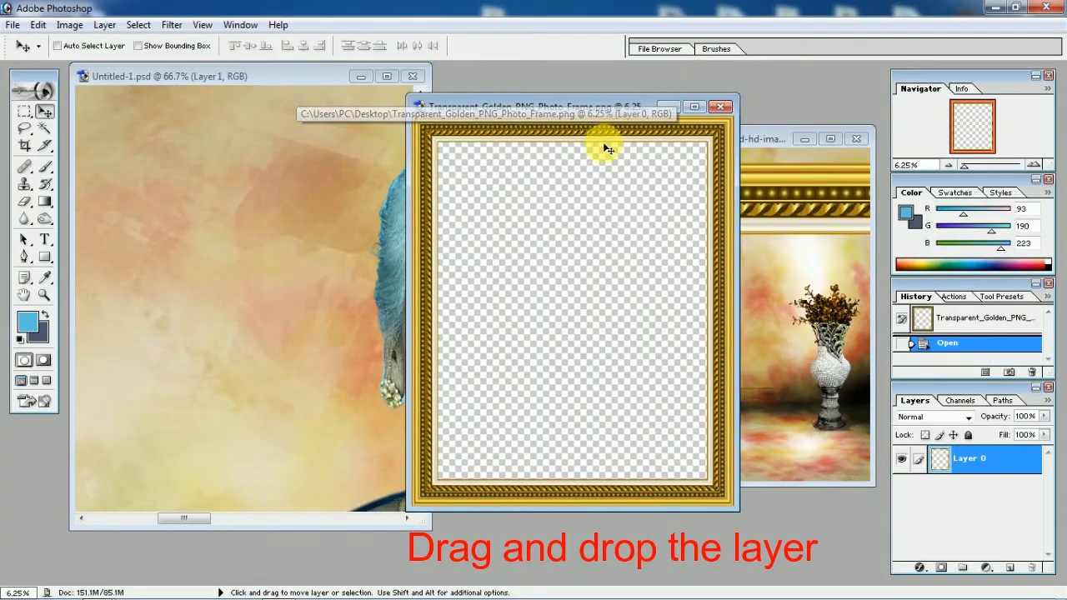
left_click_drag(607, 148, 275, 259)
left_click(386, 77)
left_click_drag(493, 177, 601, 163)
left_click_drag(429, 155, 421, 217)
Scale the gold frame to 54.5% width and 56.3% height so its outer edge fits the canvas
key("ctrl+minus")
key("ctrl+minus")
key("ctrl+minus")
key("ctrl+minus")
key("ctrl+minus")
key("ctrl+minus")
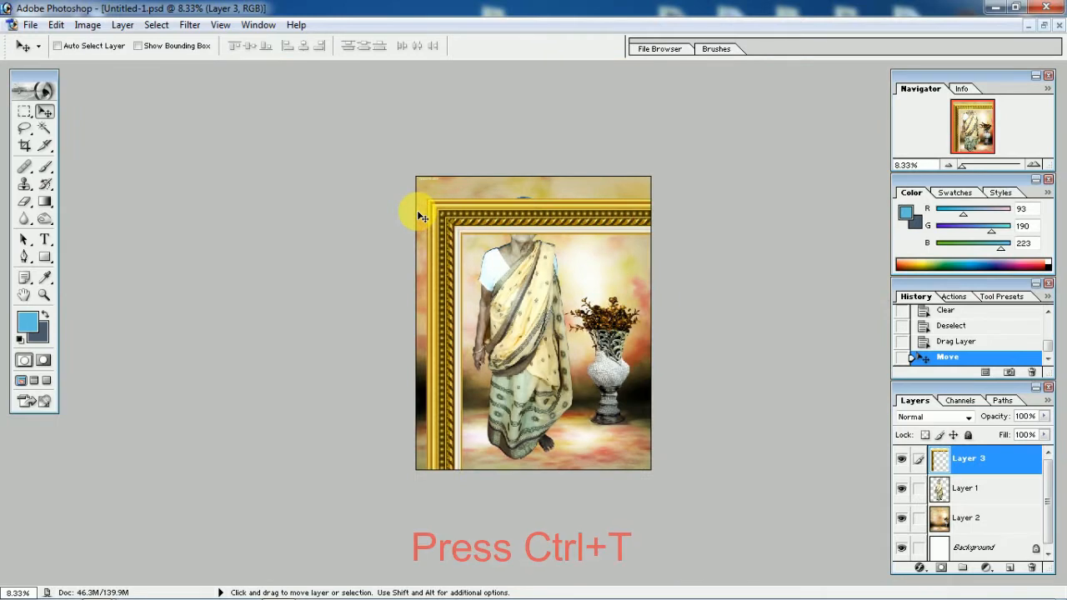
key("ctrl+t")
left_click_drag(425, 197, 445, 188)
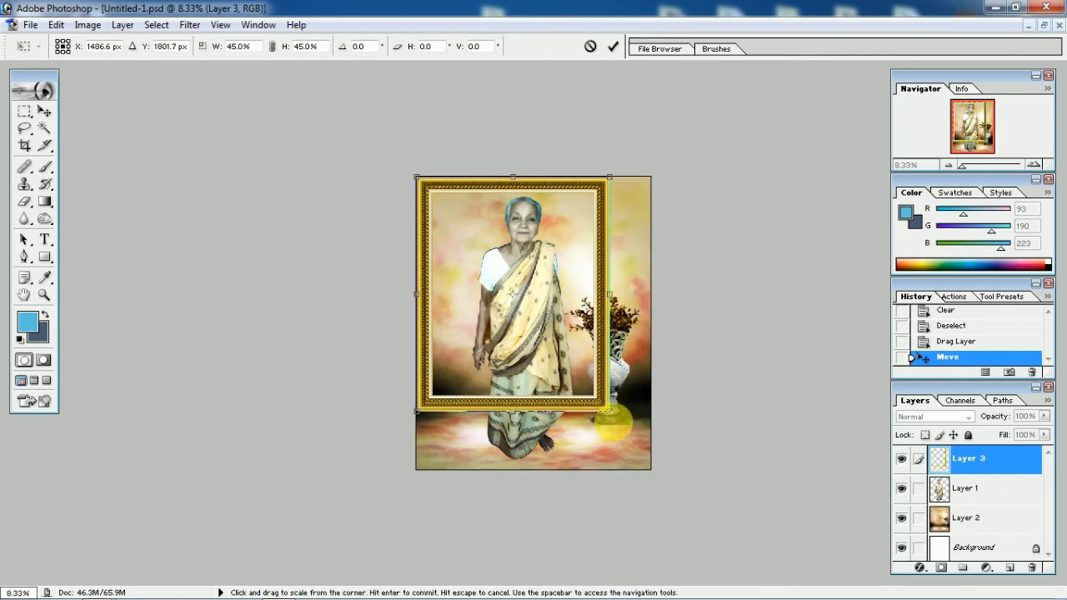
left_click_drag(661, 450, 652, 471)
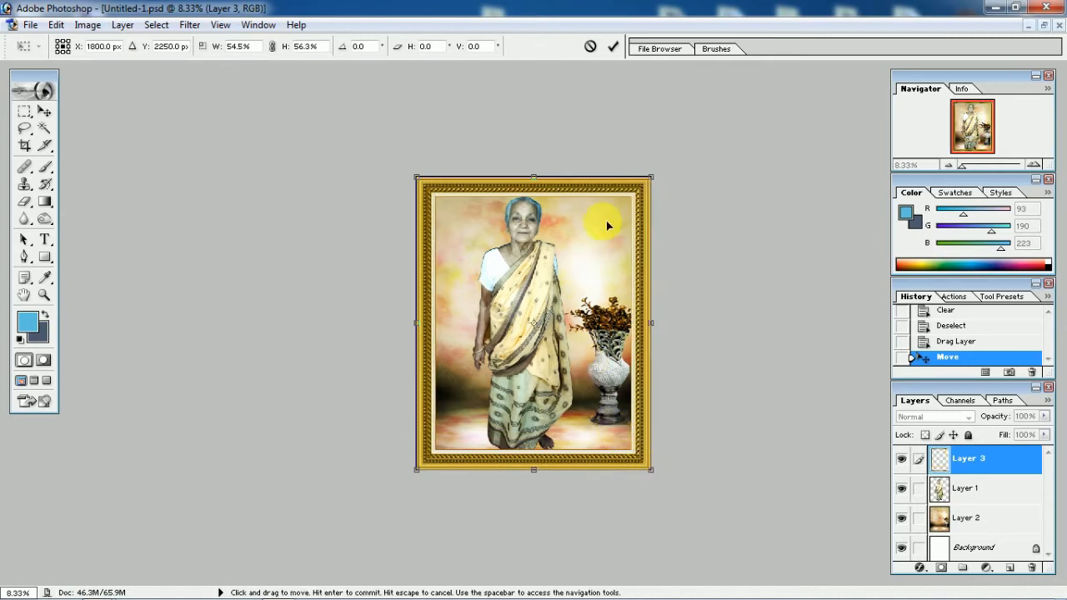
left_click(612, 46)
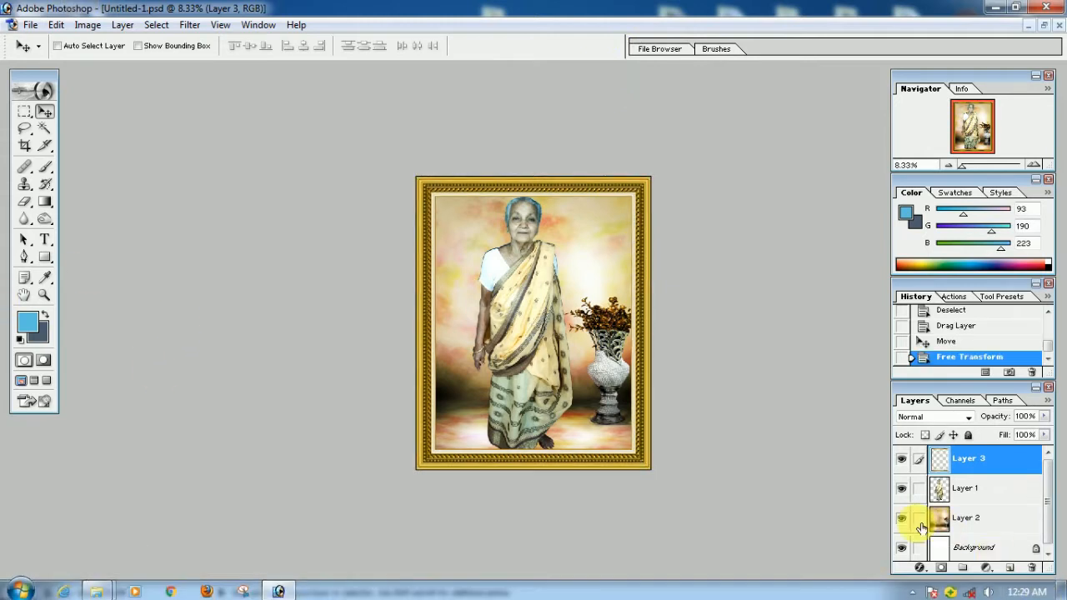
Scale the studio background layer proportionally to 86.5% about its centre so it fits inside the gold frame
left_click(972, 523)
key("ctrl+t")
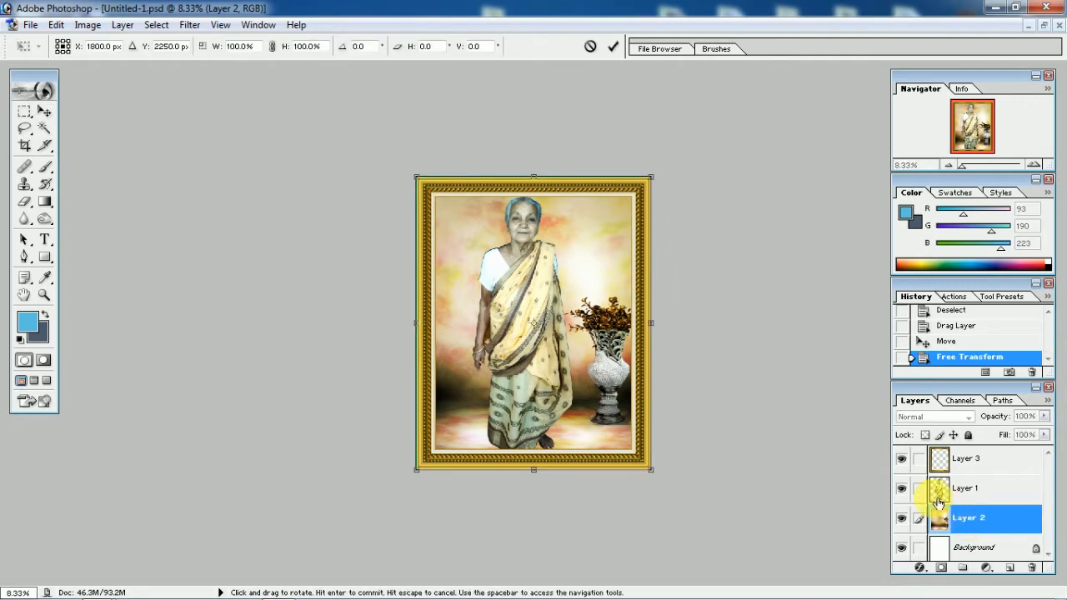
left_click_drag(655, 178, 647, 207)
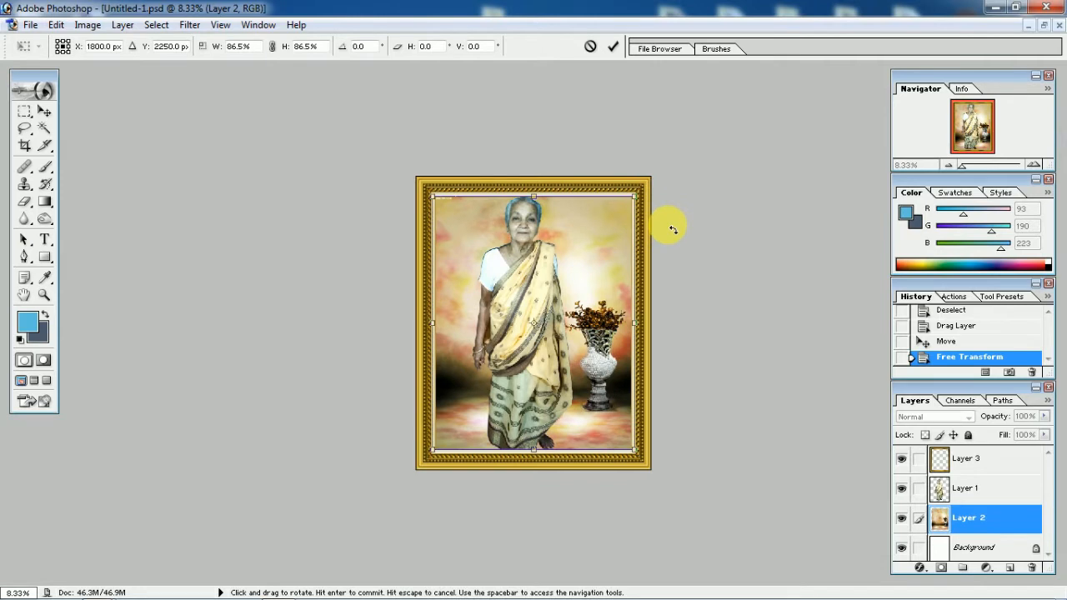
left_click(613, 47)
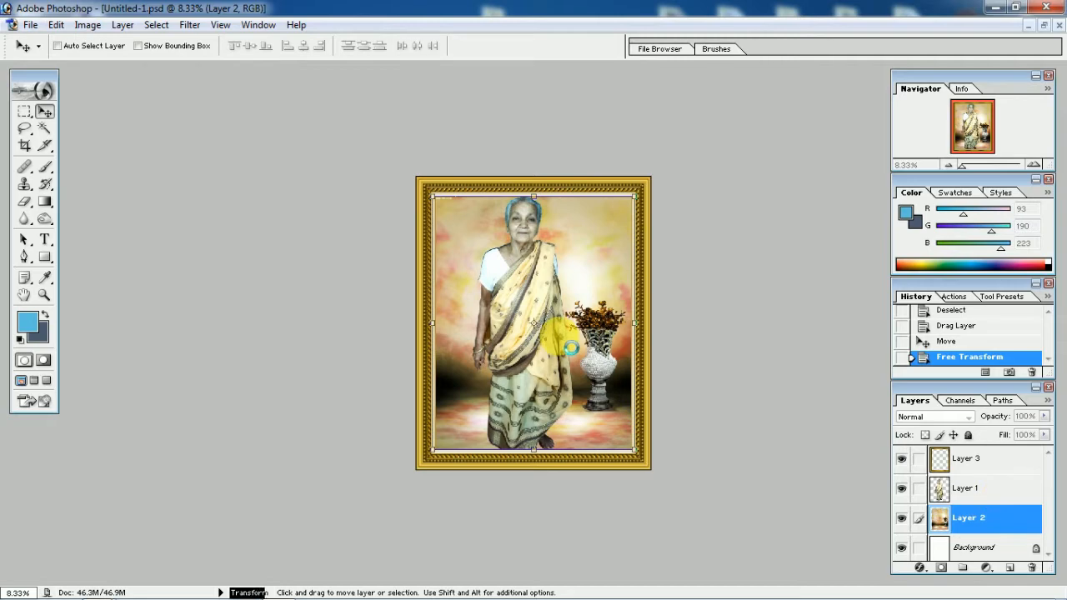
key("Return")
key("ctrl+0")
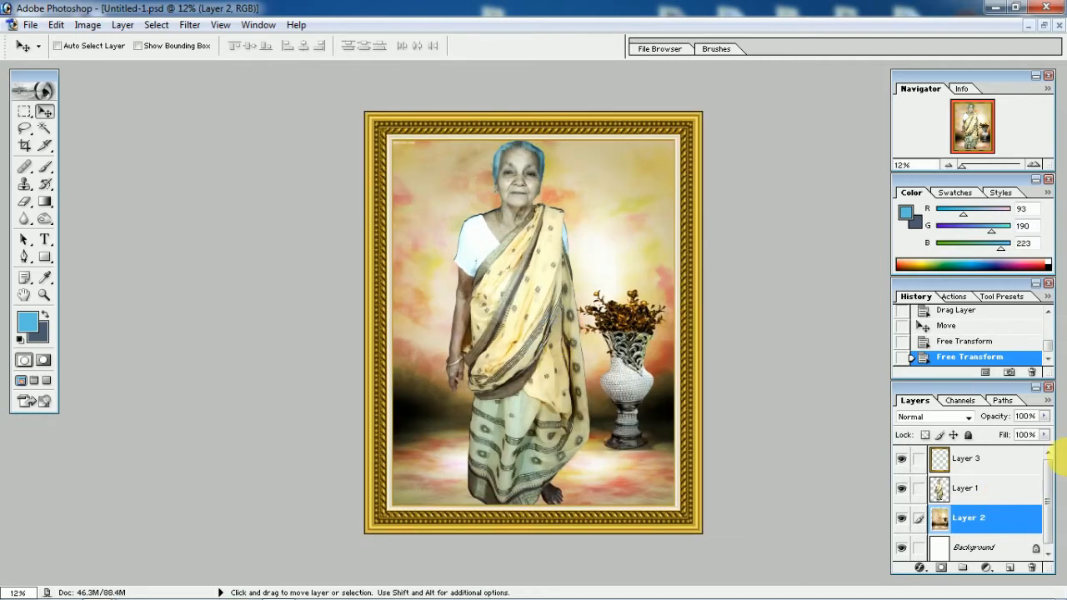
Scale the woman's layer proportionally to 90.2% about its centre and nudge her slightly so she sits inside the gold frame
left_click(975, 490)
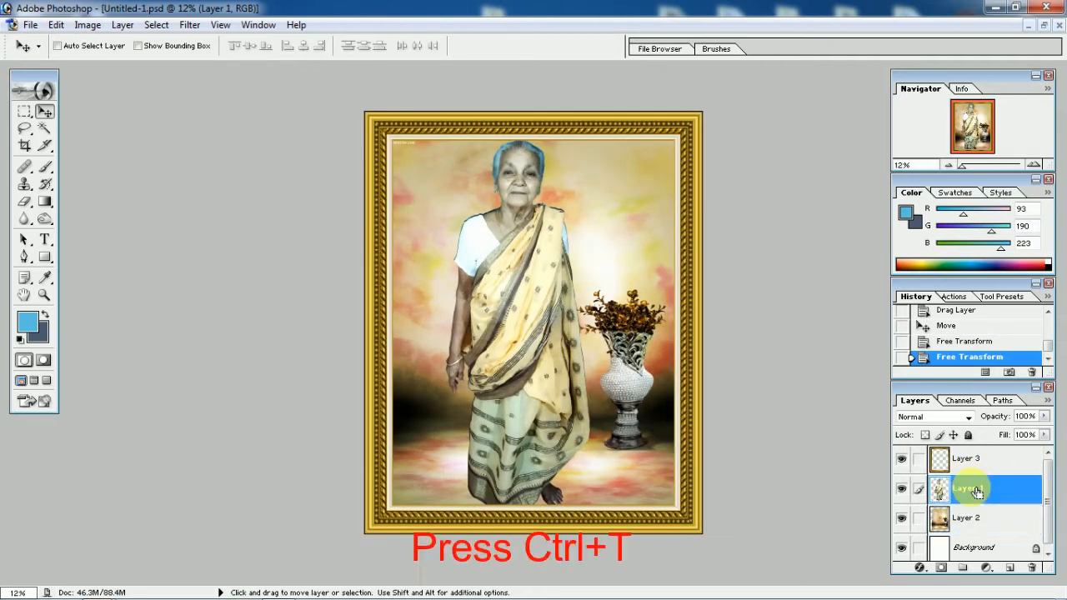
key("ctrl+t")
left_click_drag(589, 143, 592, 169)
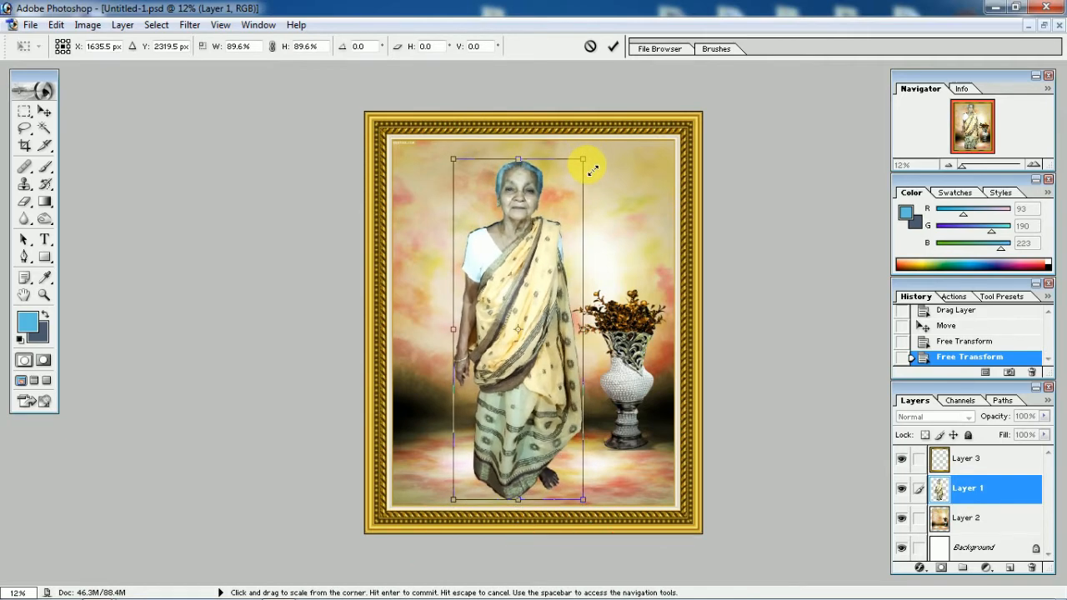
mouse_move(592, 169)
left_mouse_down()
mouse_move(586, 178)
mouse_move(609, 167)
left_mouse_up()
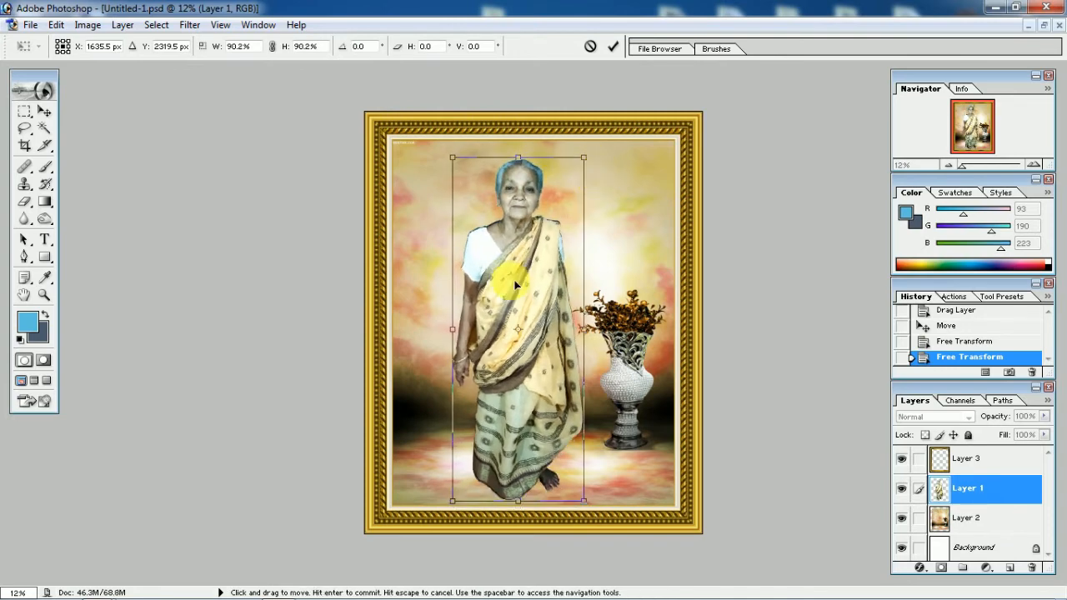
mouse_move(520, 290)
left_mouse_down()
mouse_move(508, 286)
mouse_move(521, 292)
left_mouse_up()
left_click(613, 47)
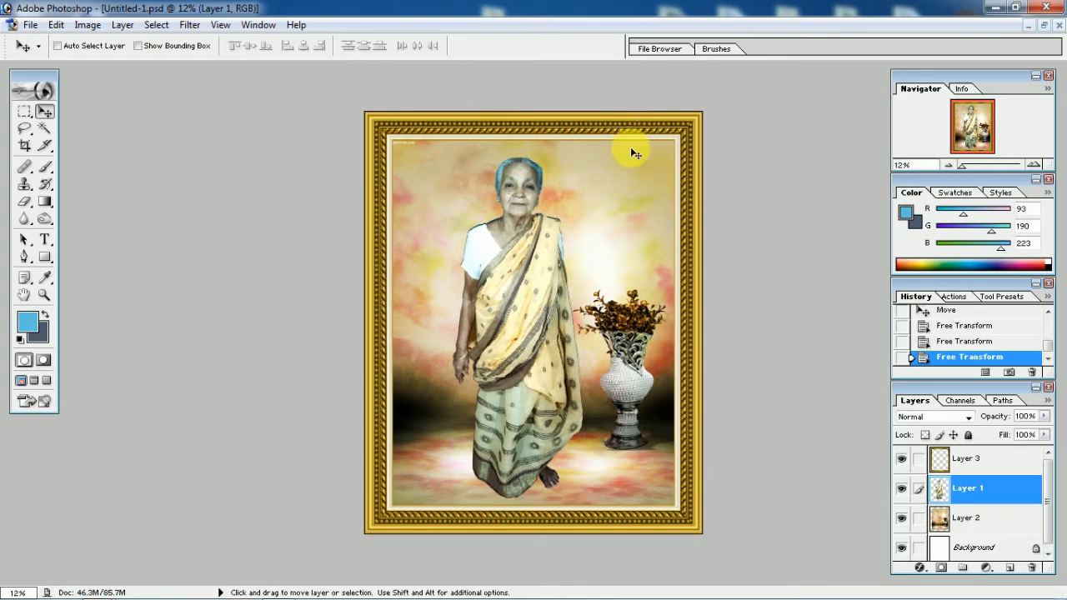
Examine the woman's face, her blue-tinted hair and the cutout edges up close
scroll(552, 322, "up", 3)
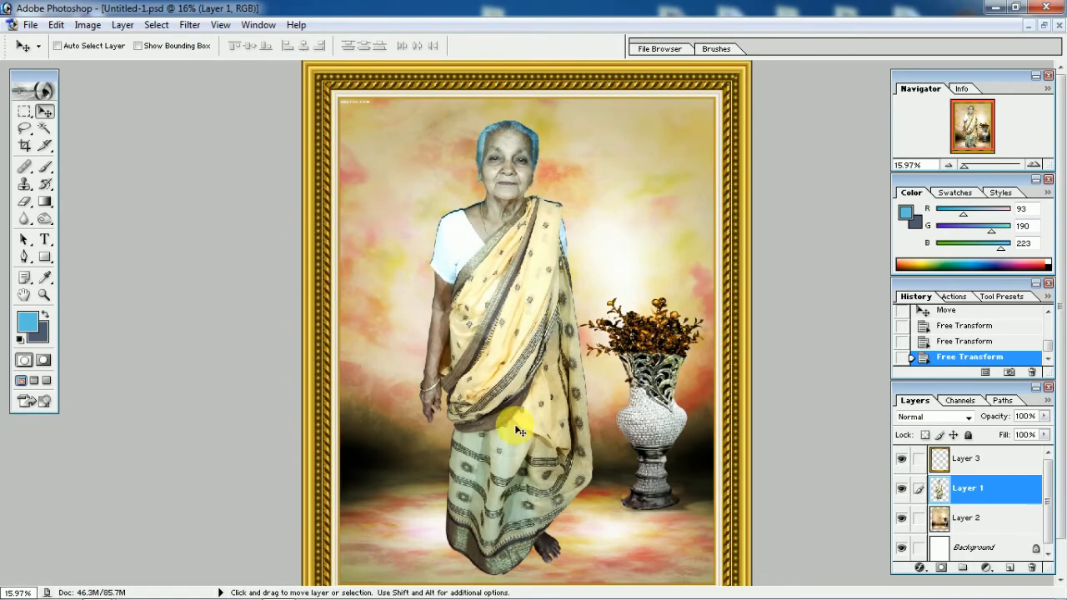
scroll(517, 431, "up", 5)
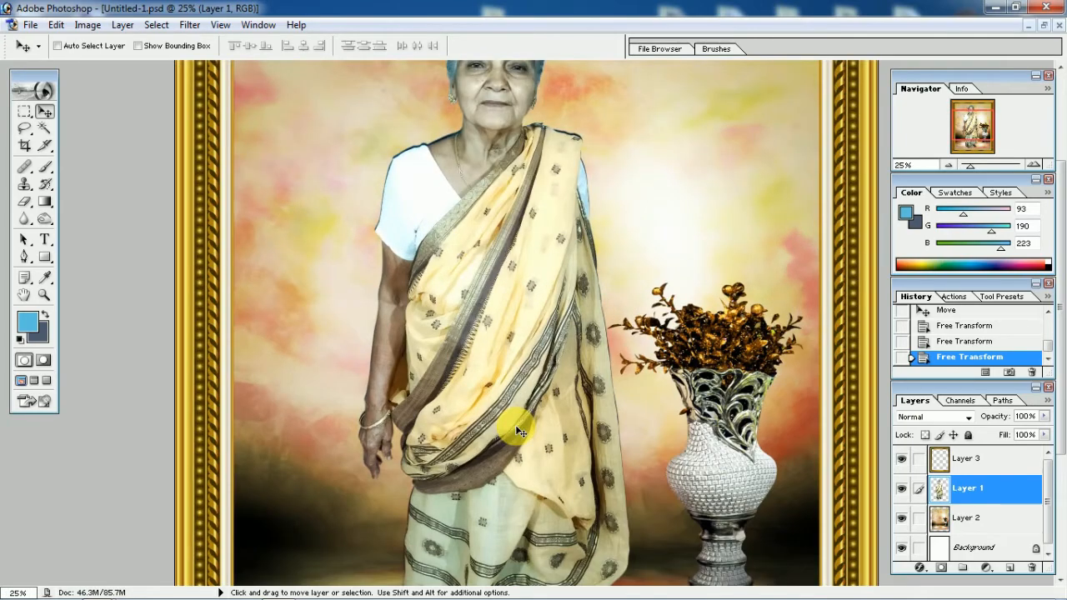
scroll(517, 431, "up", 10)
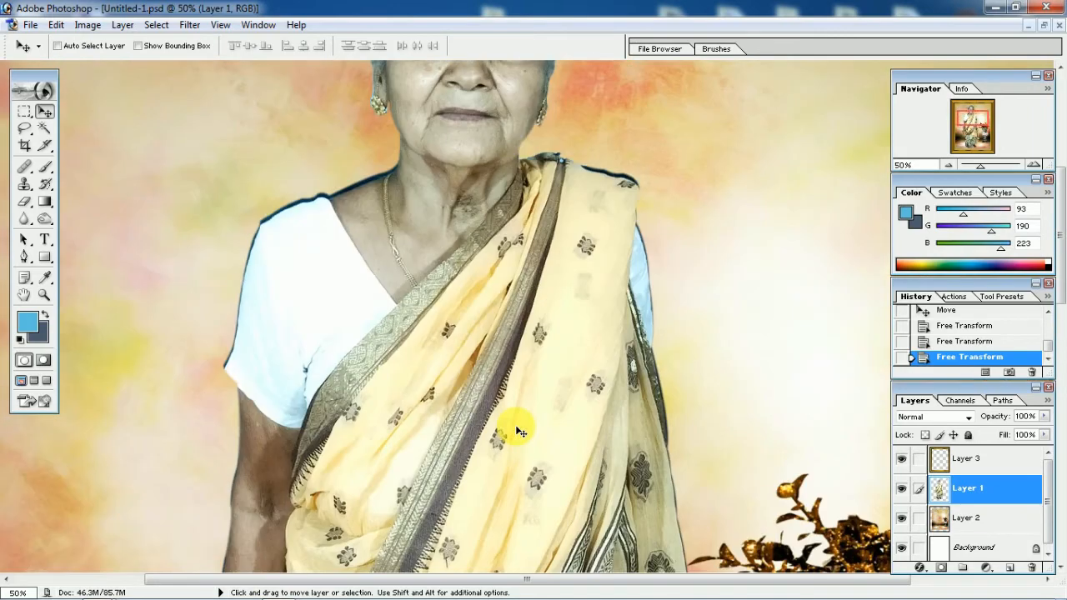
scroll(517, 431, "up", 1)
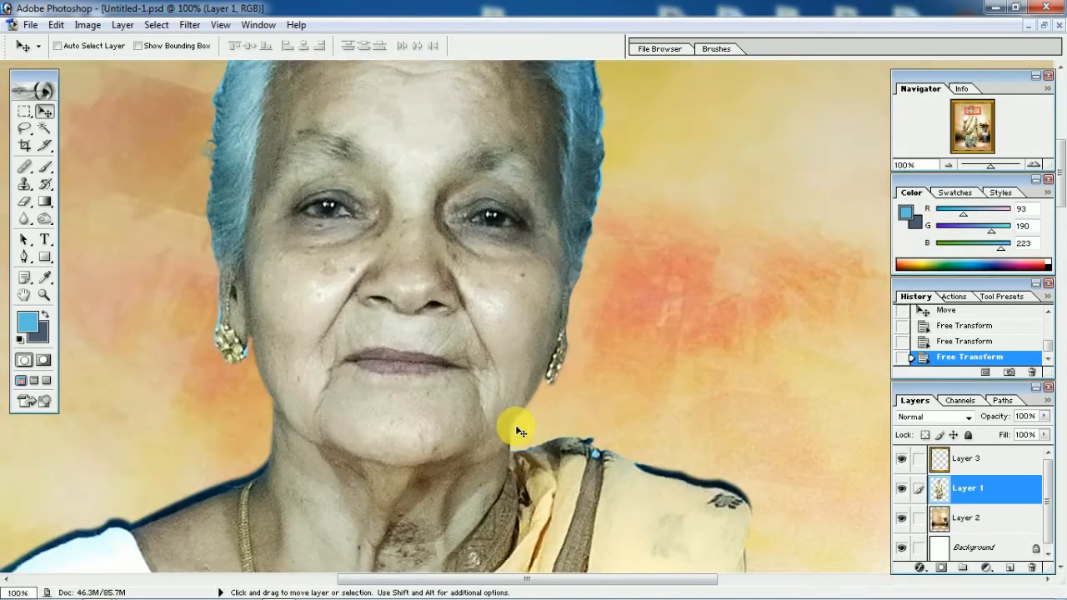
scroll(516, 431, "up", 5)
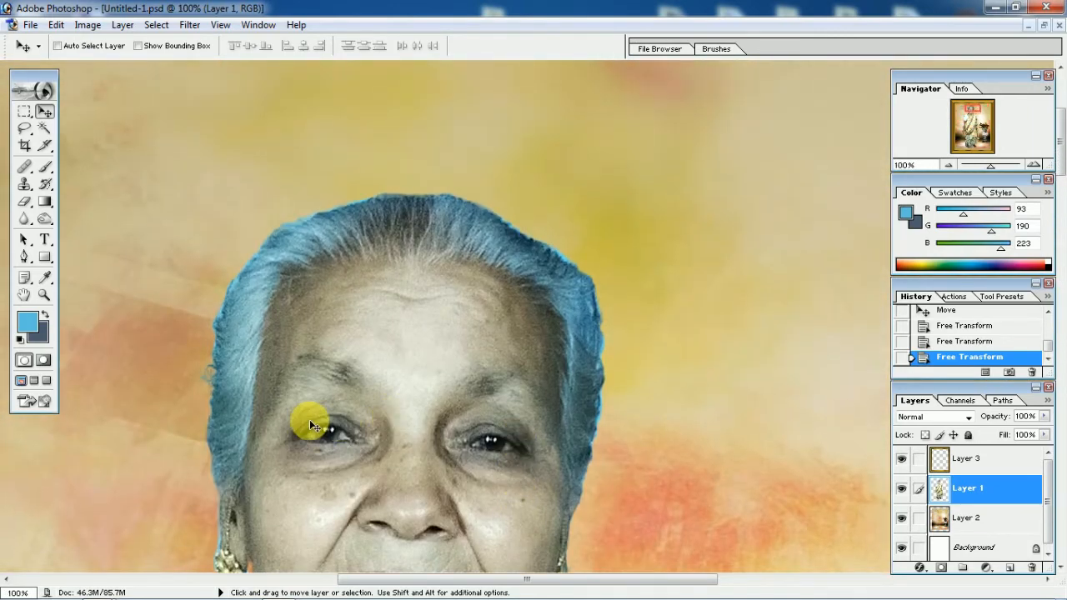
scroll(309, 419, "up", 1)
scroll(309, 420, "up", 3)
scroll(600, 274, "down", 2)
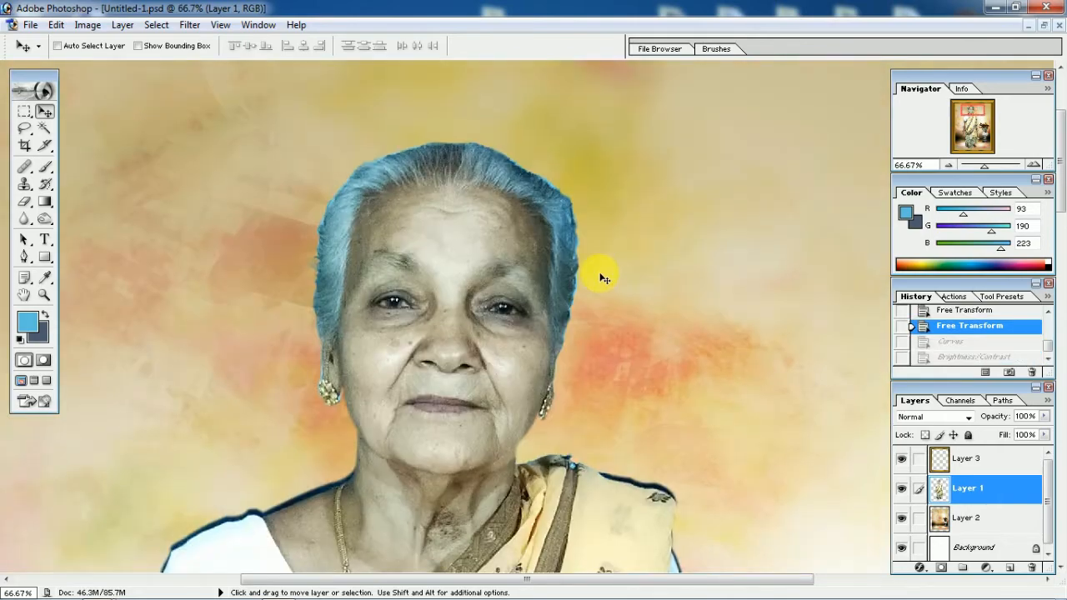
scroll(383, 280, "up", 2)
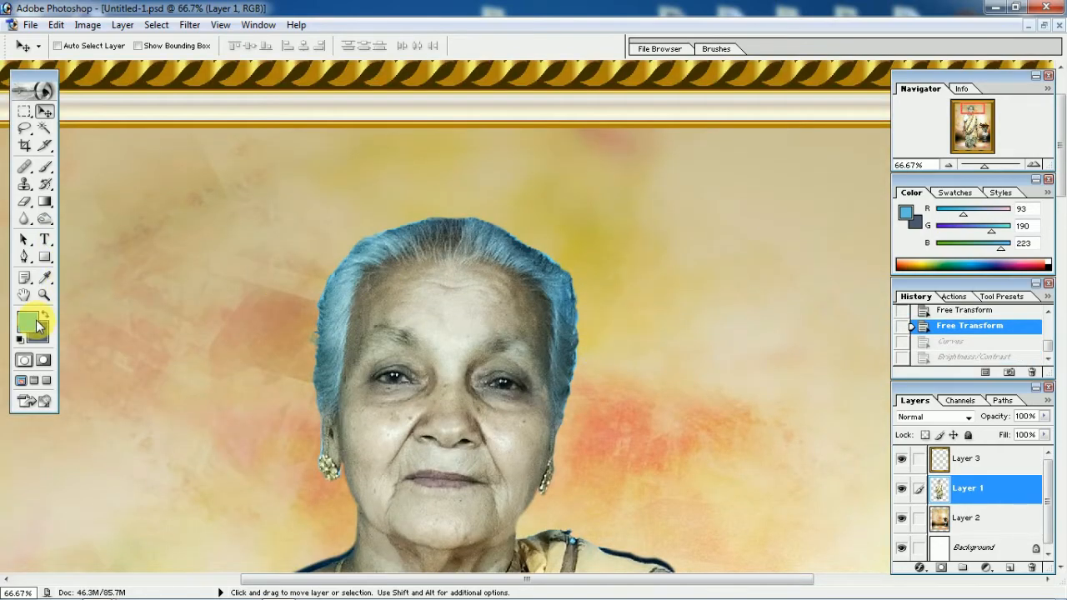
Make a short Brush tool test stroke on the background beside the woman's head and change the foreground colour to white
left_click(45, 167)
left_click_drag(196, 244, 186, 277)
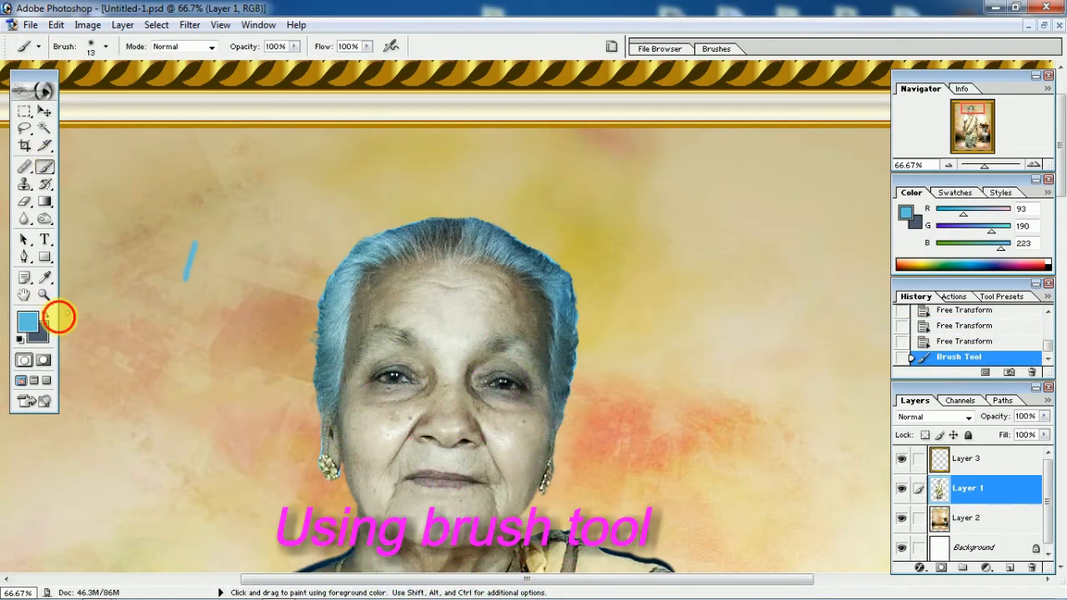
left_click(33, 327)
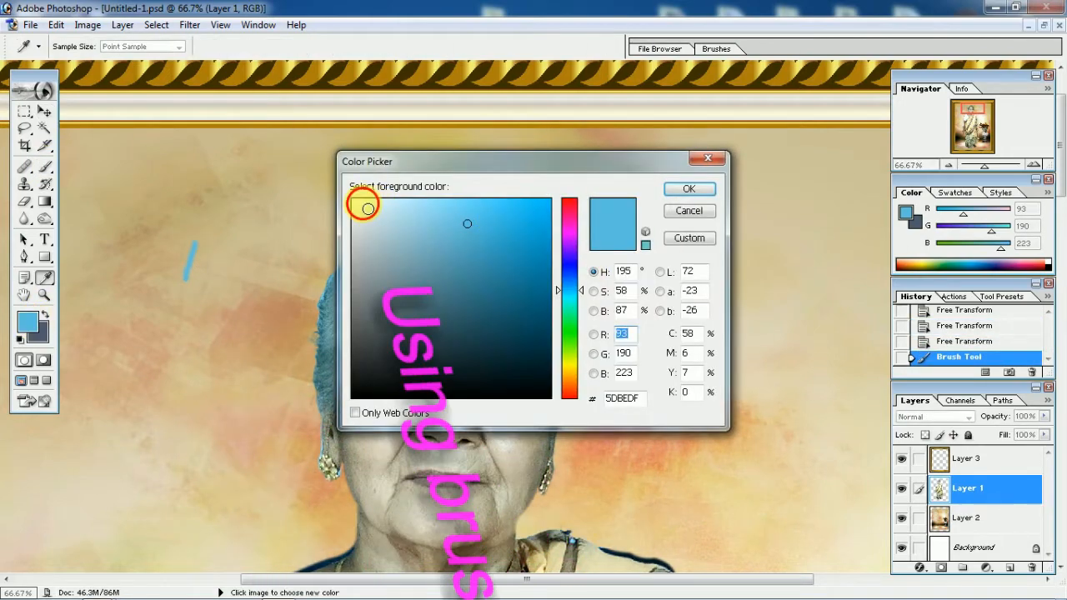
left_click(354, 201)
left_click(685, 190)
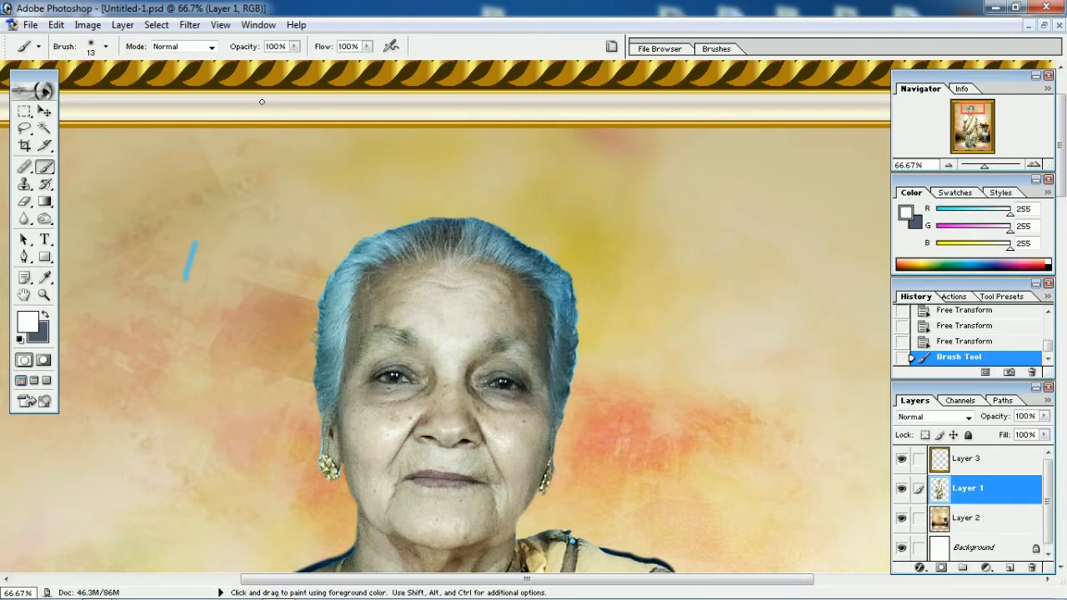
Lighten the woman's blue-tinted hair with white strokes along its sides and crown, using a 74 px brush at 50% opacity and 48% flow
left_click(291, 47)
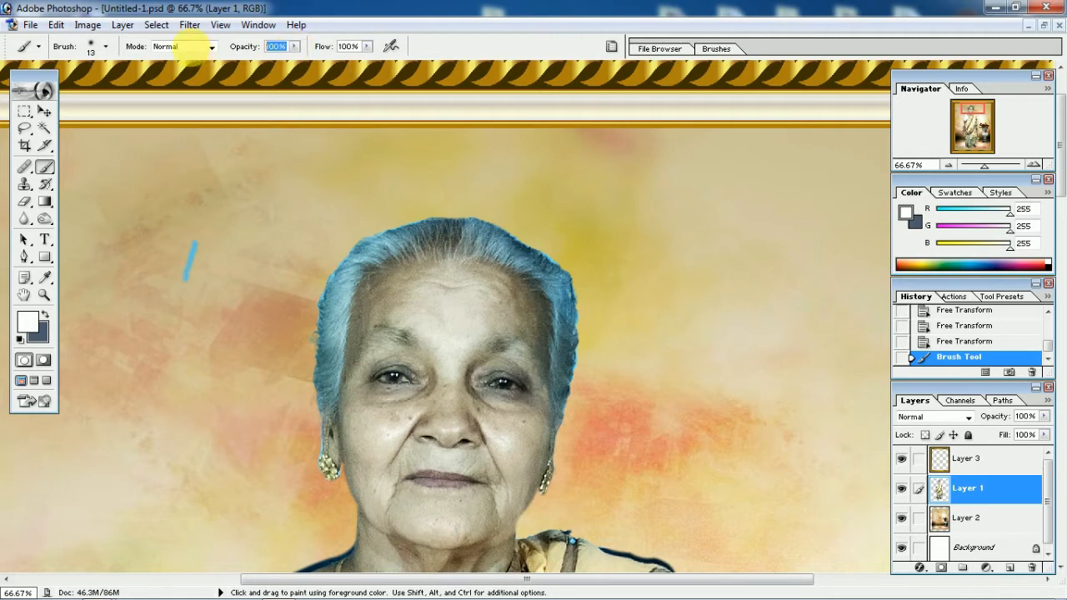
type("50")
key("Tab")
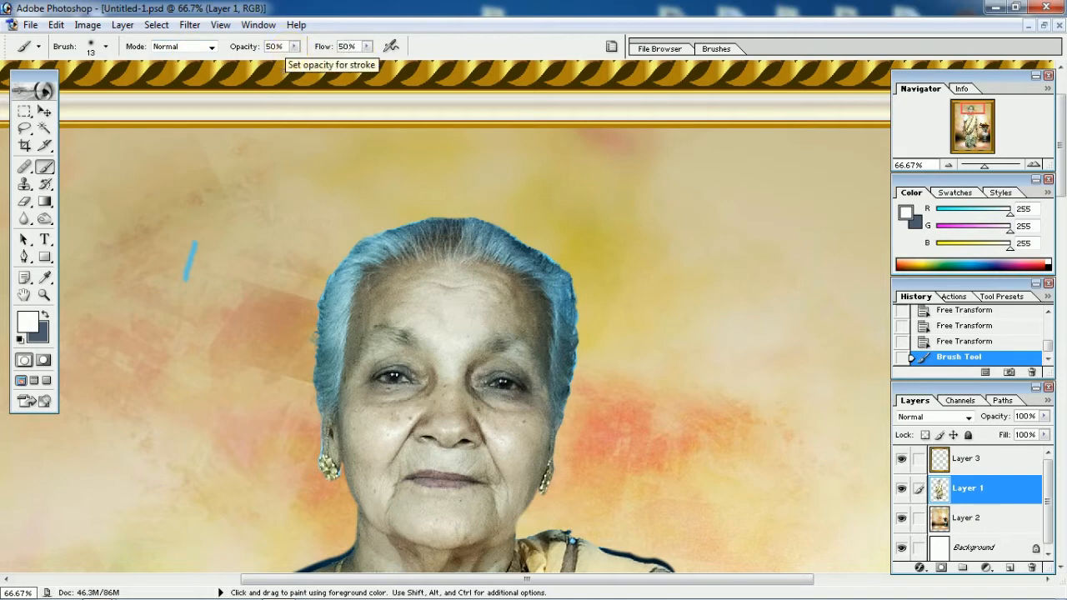
right_click(341, 289)
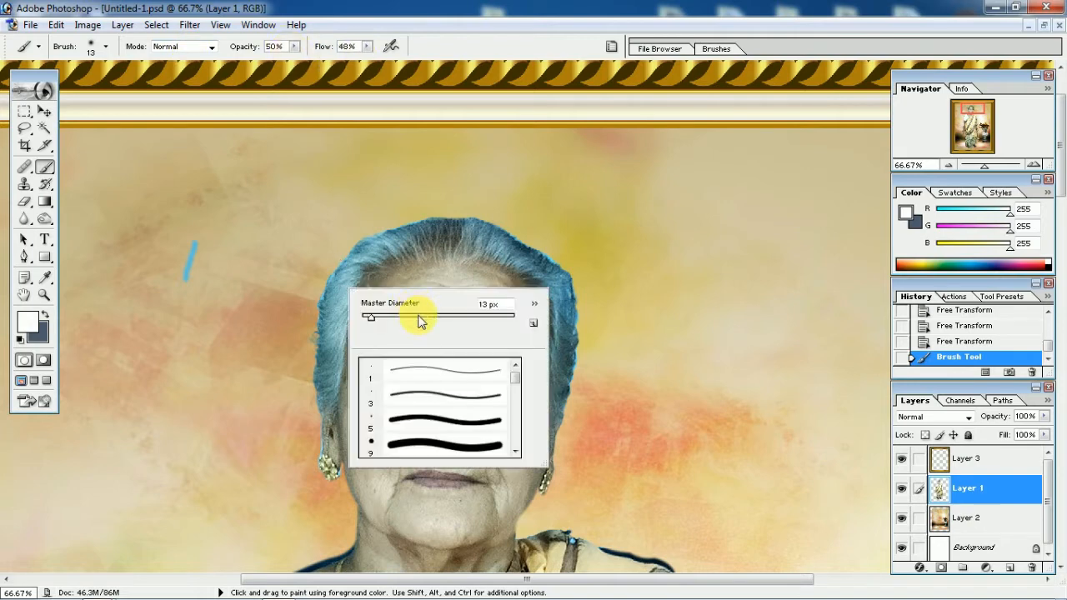
mouse_move(327, 337)
left_mouse_down()
mouse_move(308, 370)
mouse_move(319, 400)
left_mouse_up()
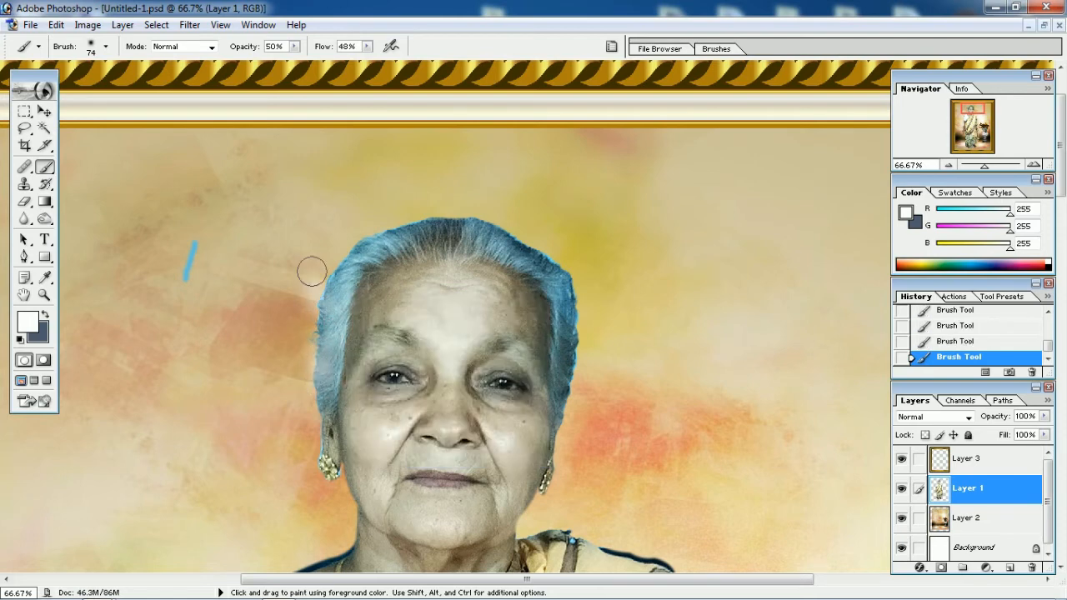
left_click_drag(368, 247, 302, 270)
mouse_move(456, 233)
left_mouse_down()
mouse_move(473, 213)
mouse_move(474, 231)
mouse_move(553, 258)
mouse_move(531, 278)
mouse_move(549, 260)
mouse_move(547, 292)
mouse_move(586, 343)
mouse_move(558, 337)
mouse_move(582, 372)
mouse_move(571, 364)
mouse_move(567, 421)
left_mouse_up()
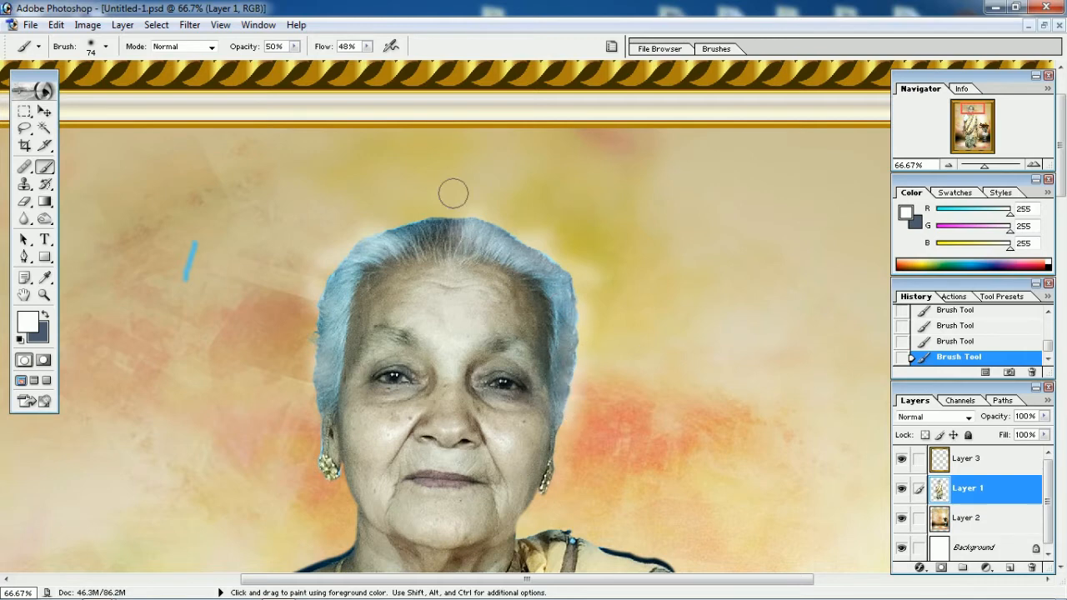
left_click_drag(460, 233, 423, 216)
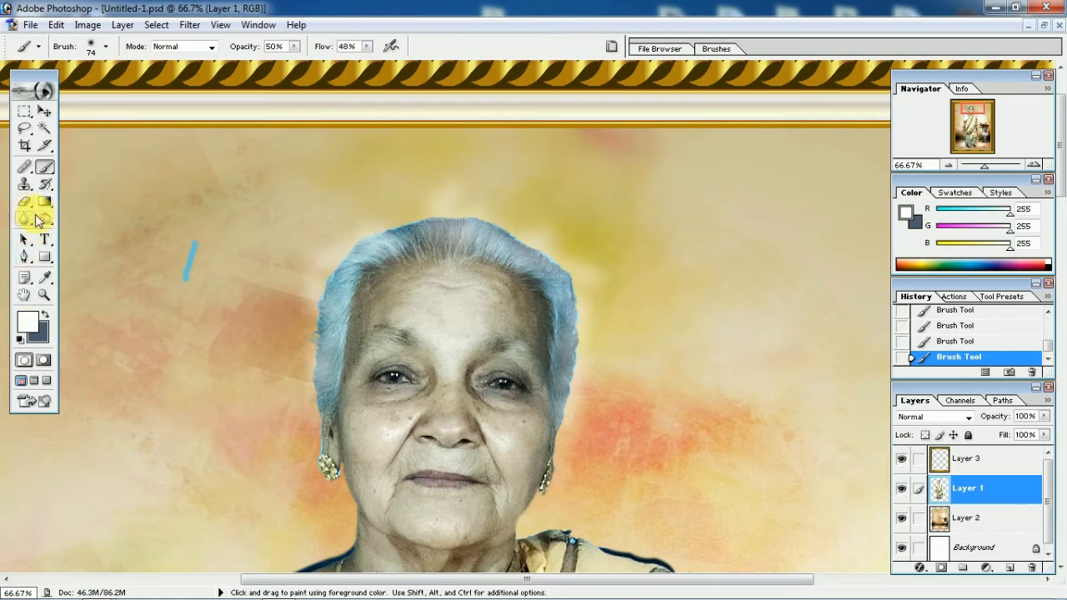
Darken both sides of the woman's hair with a 65 px Burn tool set to Midtones at 50% exposure
left_click_drag(38, 221, 103, 233)
mouse_move(387, 250)
left_mouse_down()
mouse_move(361, 251)
mouse_move(399, 234)
mouse_move(343, 283)
mouse_move(324, 380)
left_mouse_up()
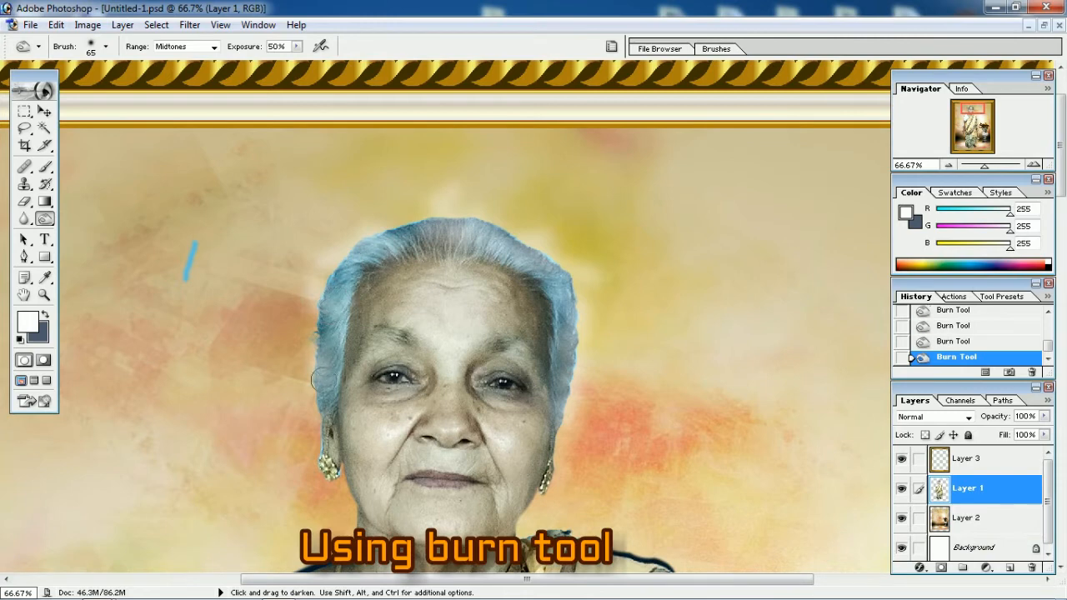
mouse_move(456, 252)
left_mouse_down()
mouse_move(512, 228)
mouse_move(494, 238)
mouse_move(568, 271)
mouse_move(583, 321)
mouse_move(572, 283)
mouse_move(579, 348)
mouse_move(577, 339)
mouse_move(570, 401)
left_mouse_up()
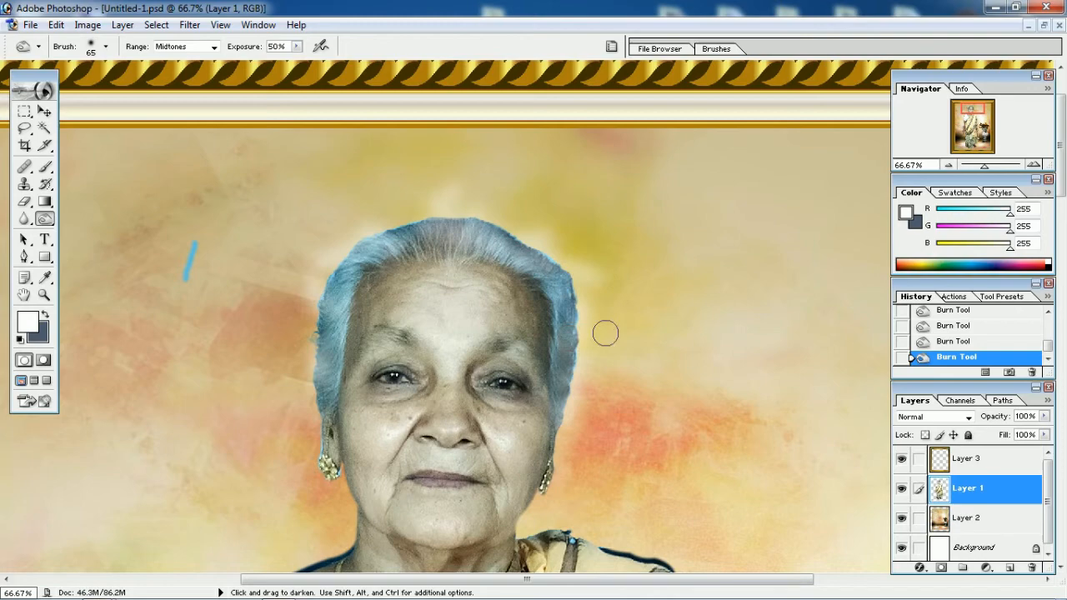
Examine the retouched hair and face from different zoom levels
key("ctrl+minus")
key("ctrl+minus")
key("ctrl+minus")
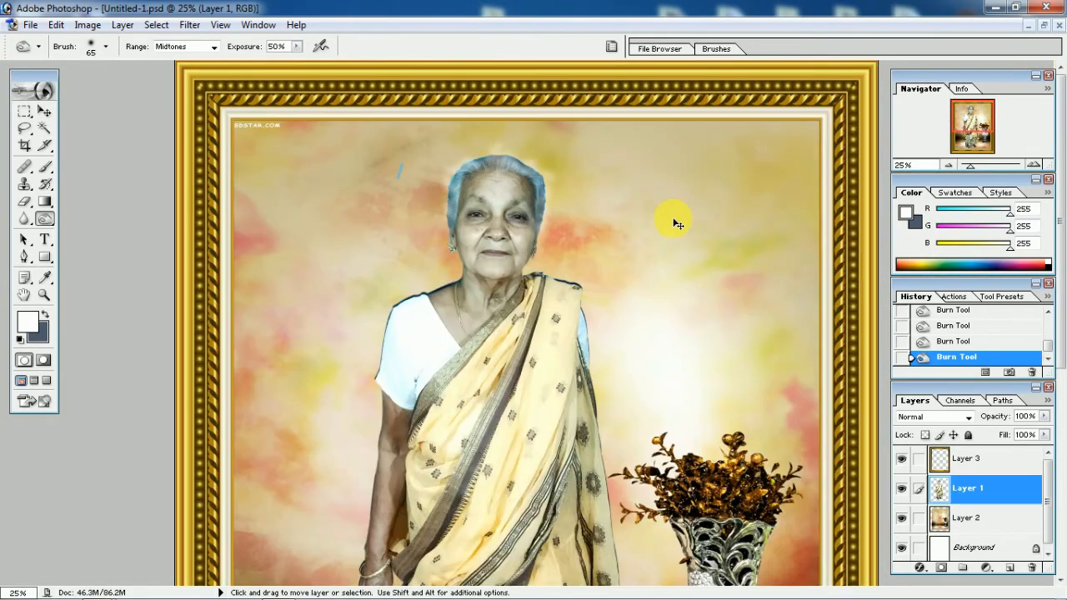
key("ctrl+plus")
key("ctrl+plus")
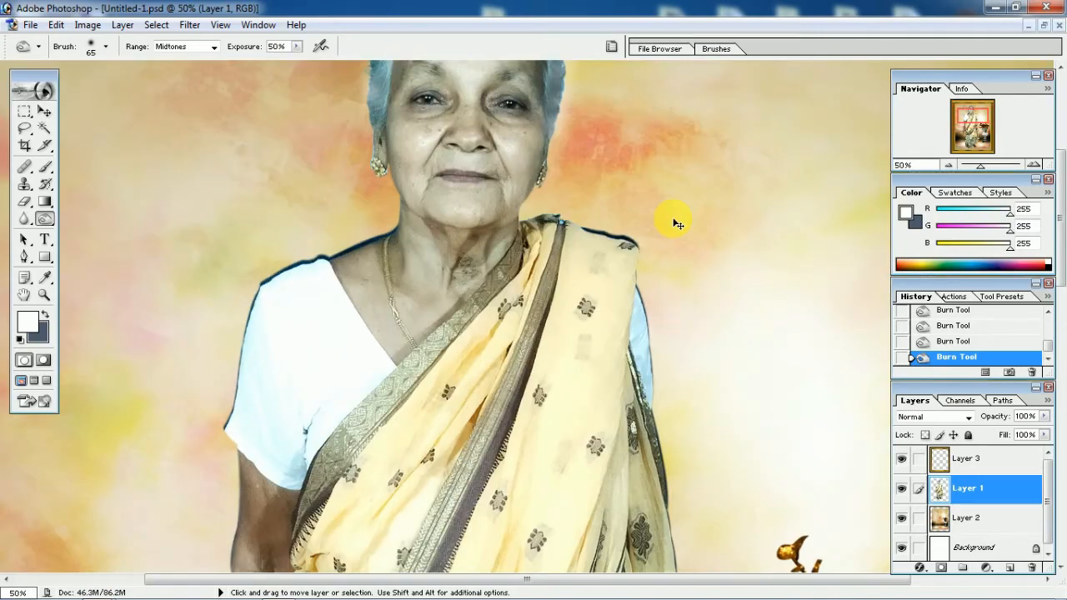
scroll(672, 219, "up", 3)
scroll(674, 222, "up", 2)
key("ctrl+plus")
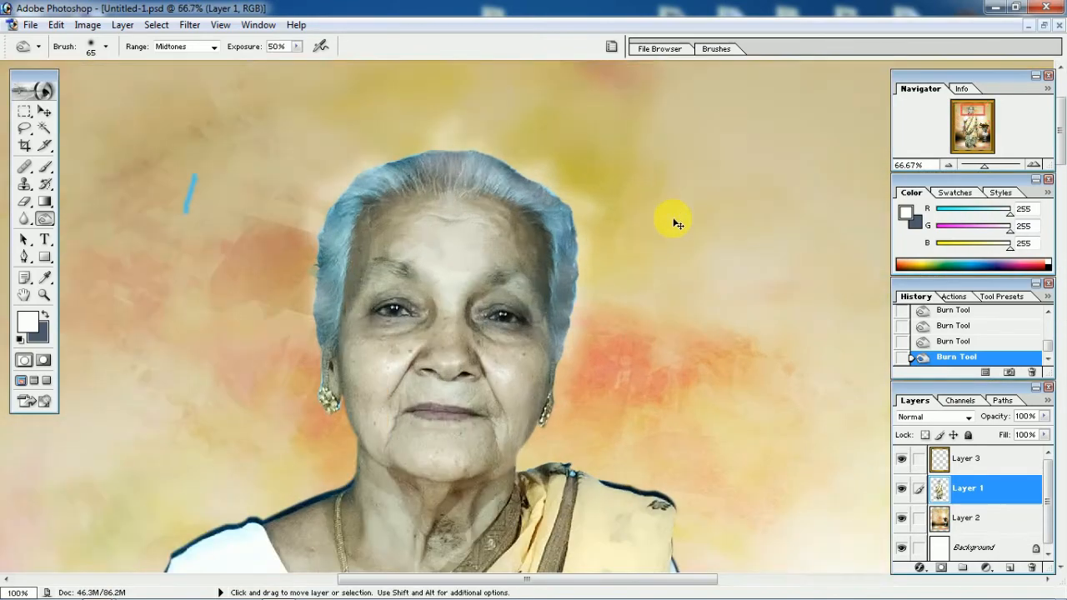
key("ctrl+plus")
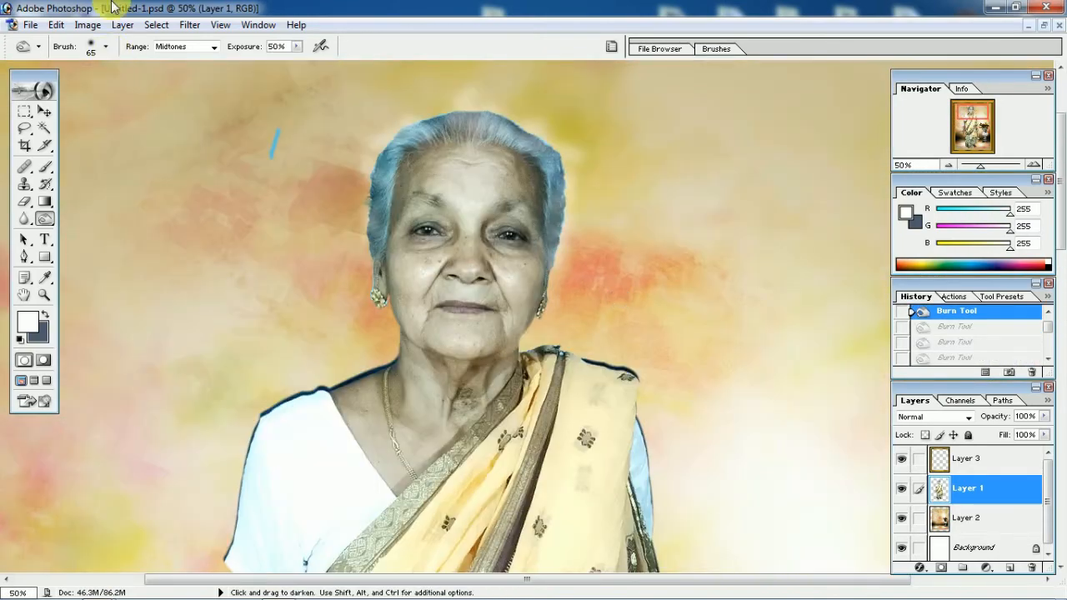
key("ctrl+plus")
key("ctrl+plus")
key("ctrl+plus")
scroll(111, 6, "up", 4)
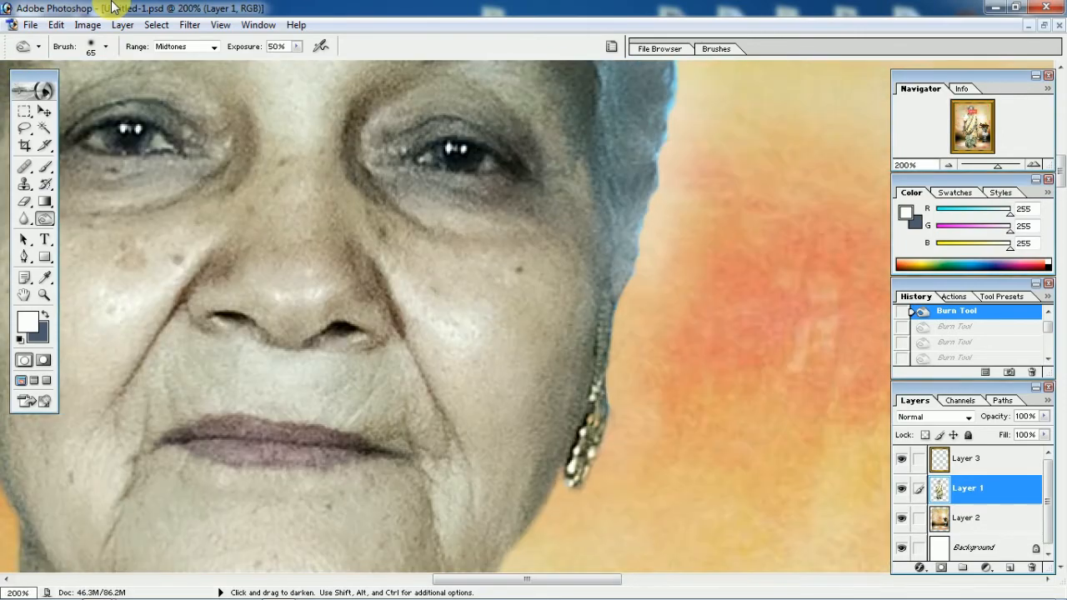
scroll(112, 6, "up", 5)
Erase the blue test stroke beside the woman's head with a 95 px Eraser at 100% opacity
scroll(358, 169, "down", 2)
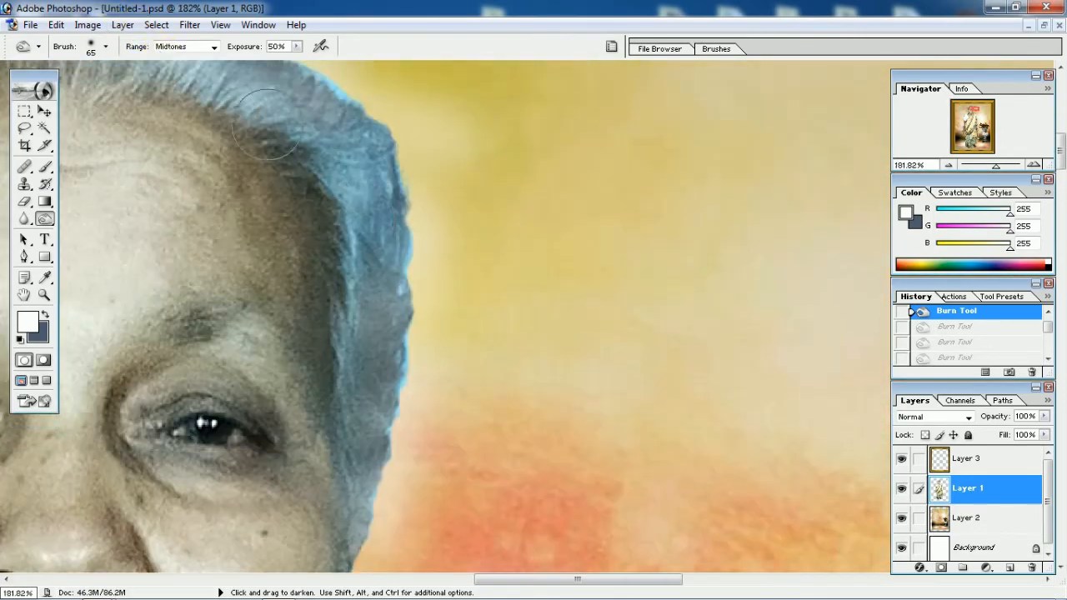
scroll(358, 169, "down", 1)
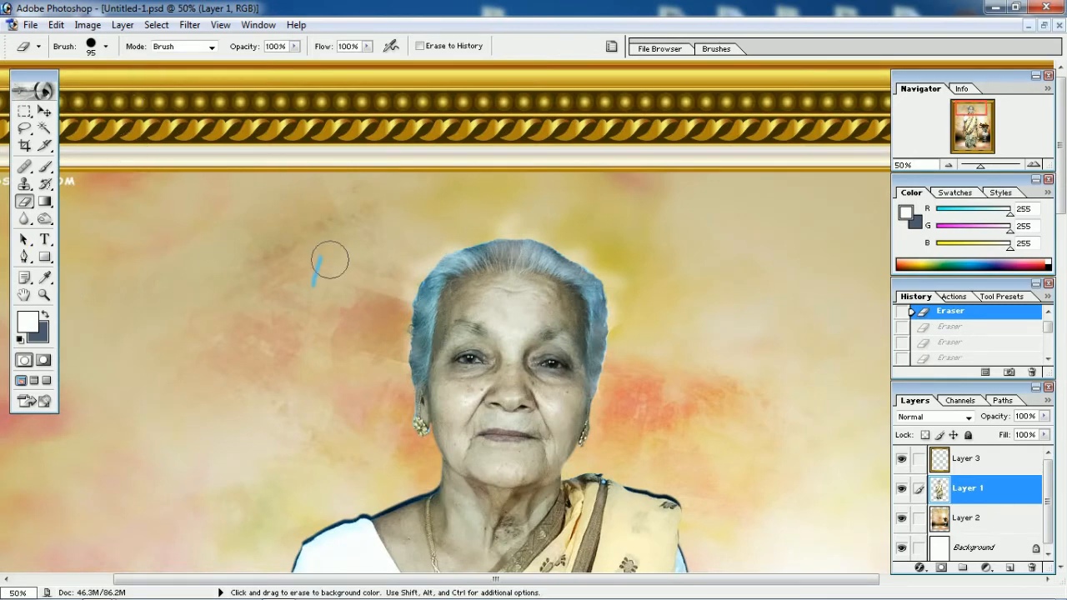
left_click_drag(330, 260, 312, 295)
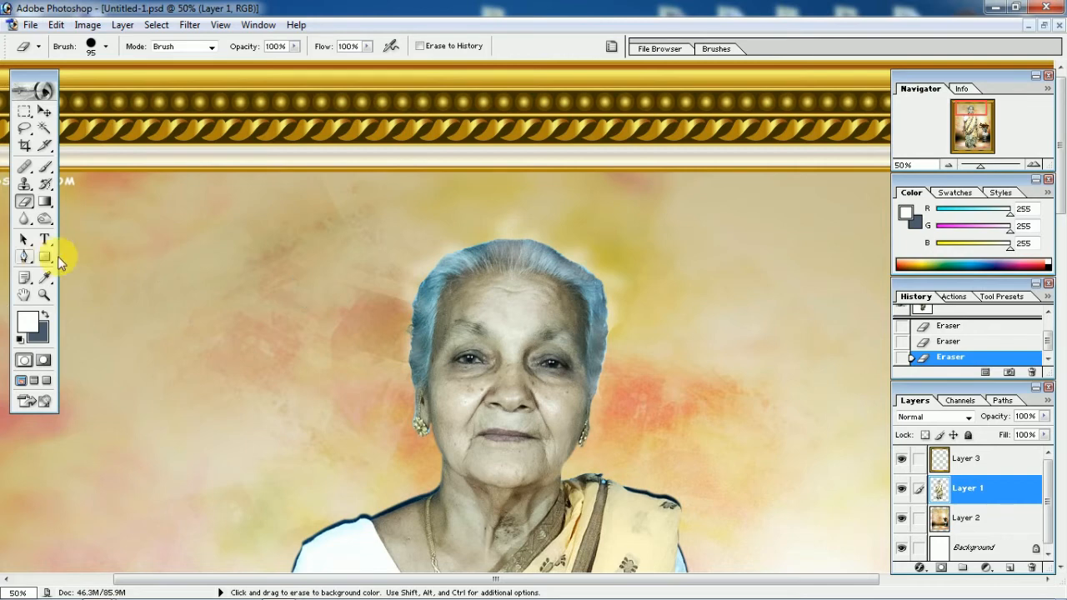
Darken the top and side of the woman's hair with the Burn tool at a 363 px diameter, Midtones range and 50% exposure
left_click(45, 218)
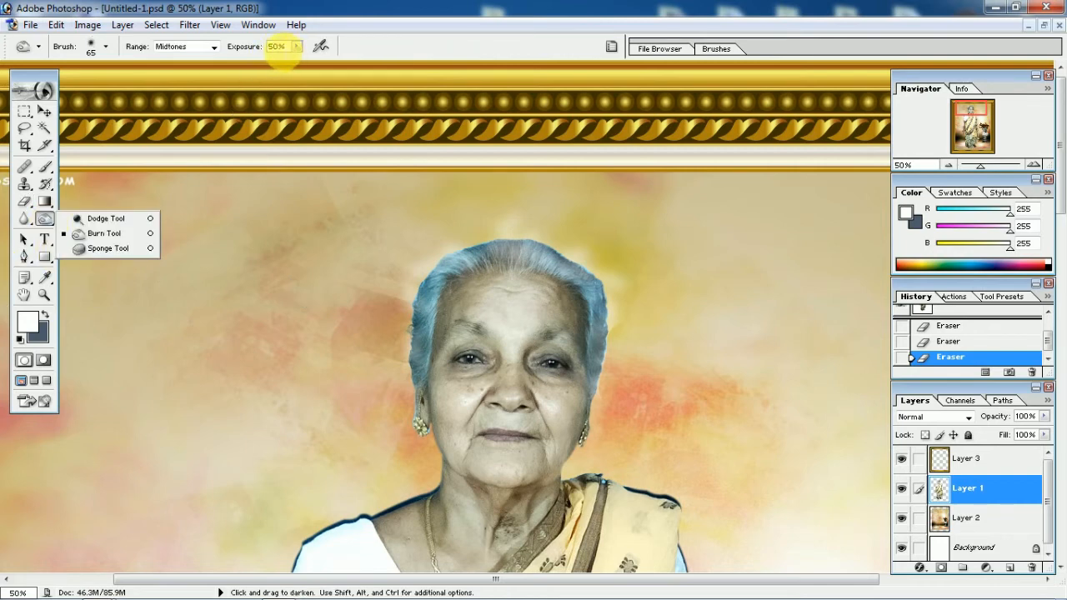
left_click(278, 46)
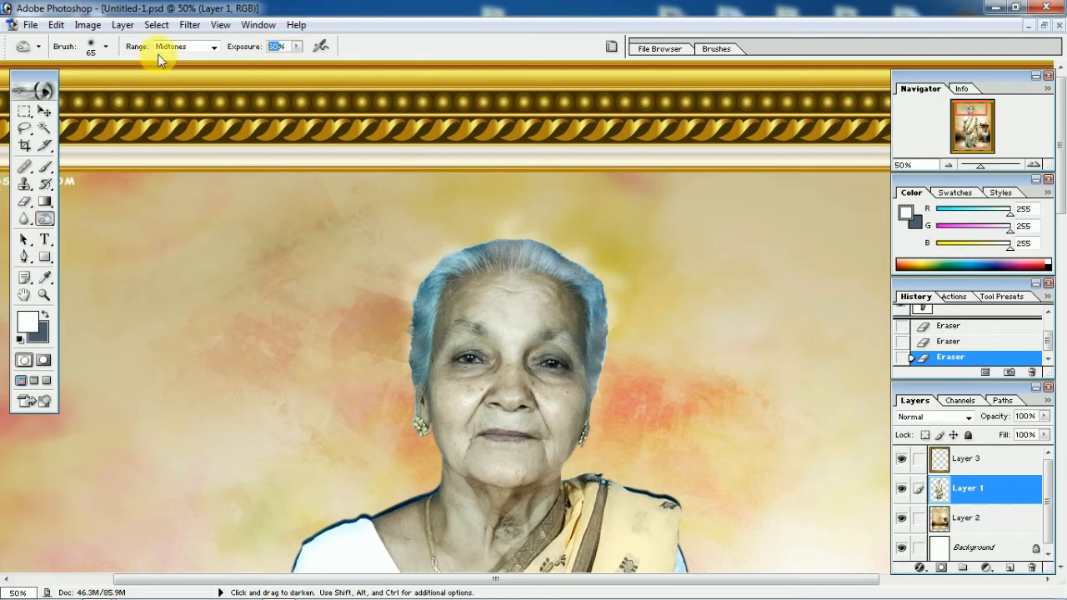
right_click(373, 283)
left_click_drag(479, 298, 505, 298)
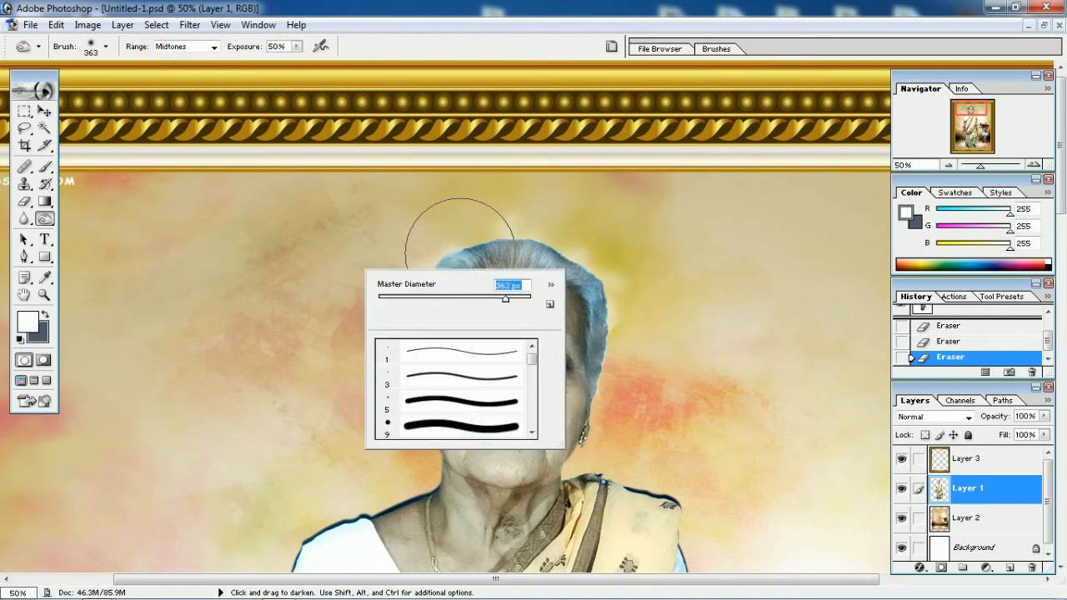
left_click(431, 238)
left_click(429, 236)
left_click(422, 234)
left_click(448, 226)
left_click(412, 230)
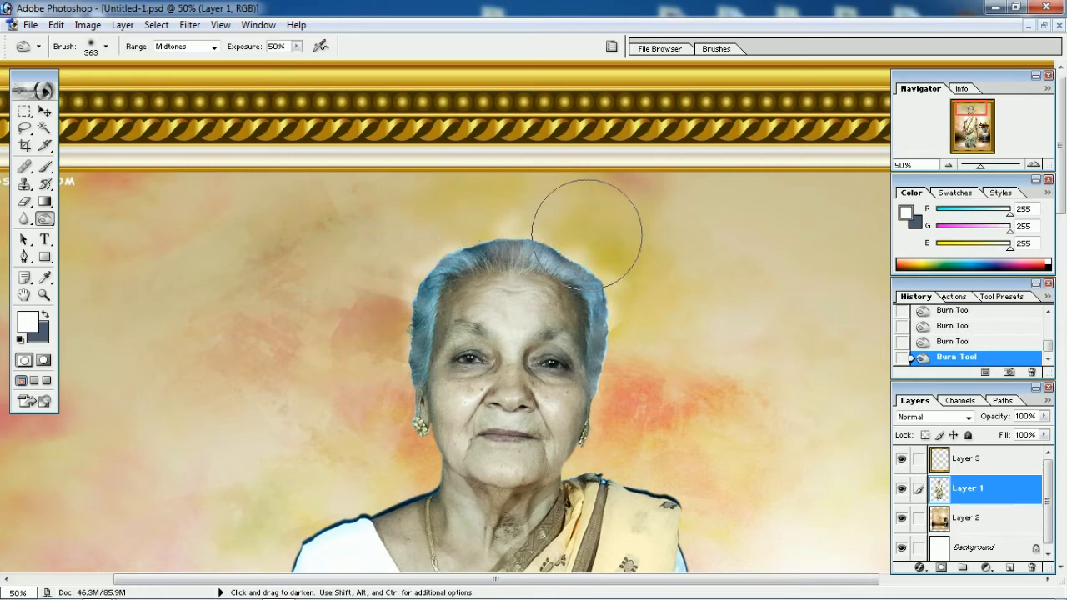
left_click(647, 378)
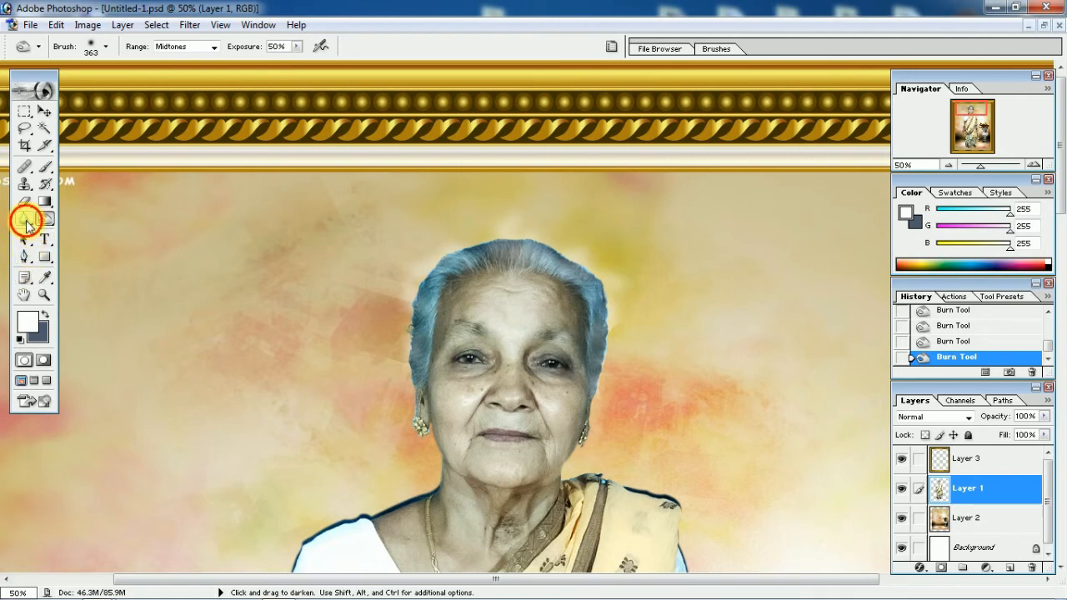
Soften the outline of the woman's hair with the Blur tool at a 135 px diameter, Normal mode and 50% strength
left_click(24, 218)
right_click(684, 313)
left_click(793, 343)
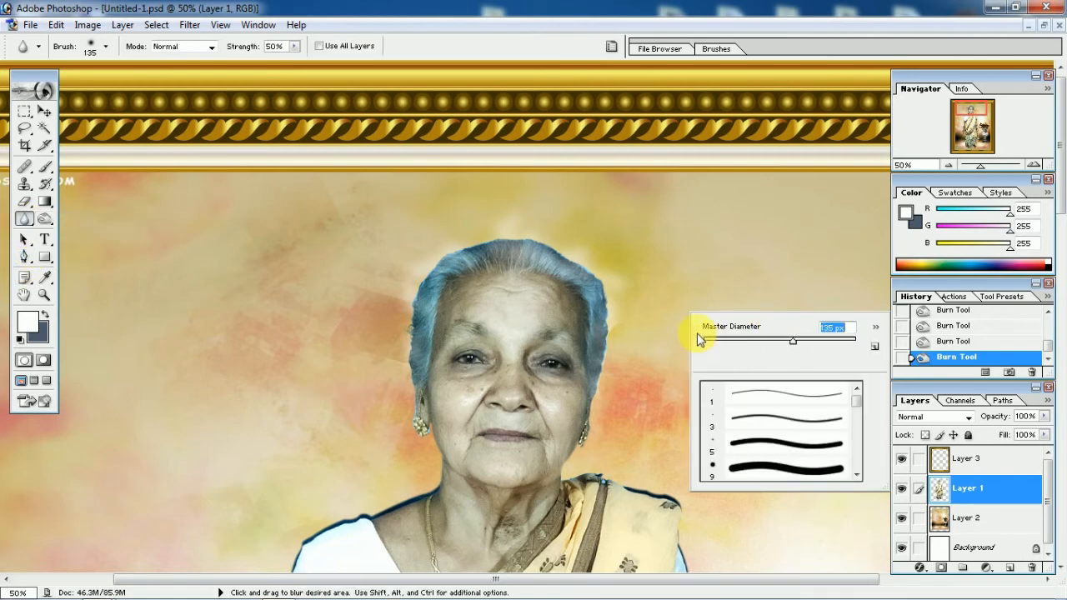
mouse_move(628, 307)
left_mouse_down()
mouse_move(627, 335)
mouse_move(621, 297)
left_mouse_up()
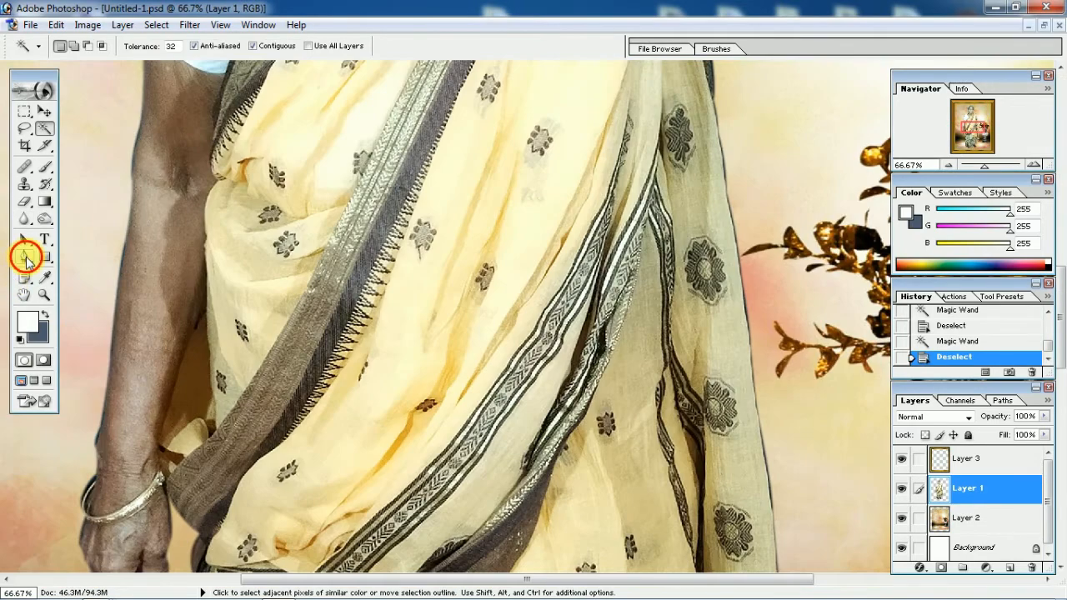
Outline the dark gap between the woman's arm and her saree with the Pen tool and load the path as a selection
left_click(28, 260)
left_click(204, 305)
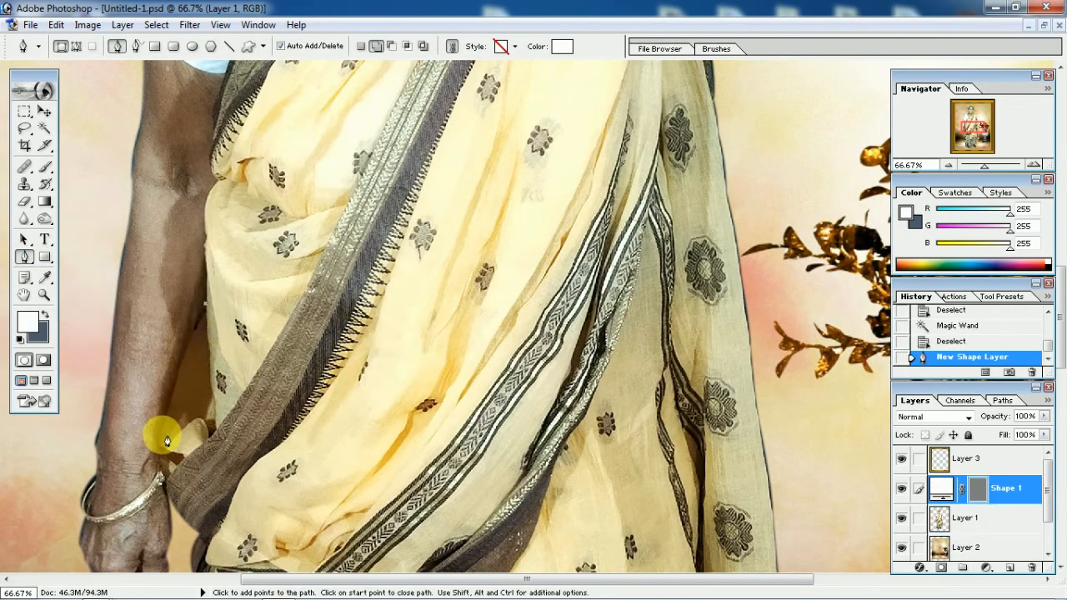
left_click(182, 361)
left_click(161, 439)
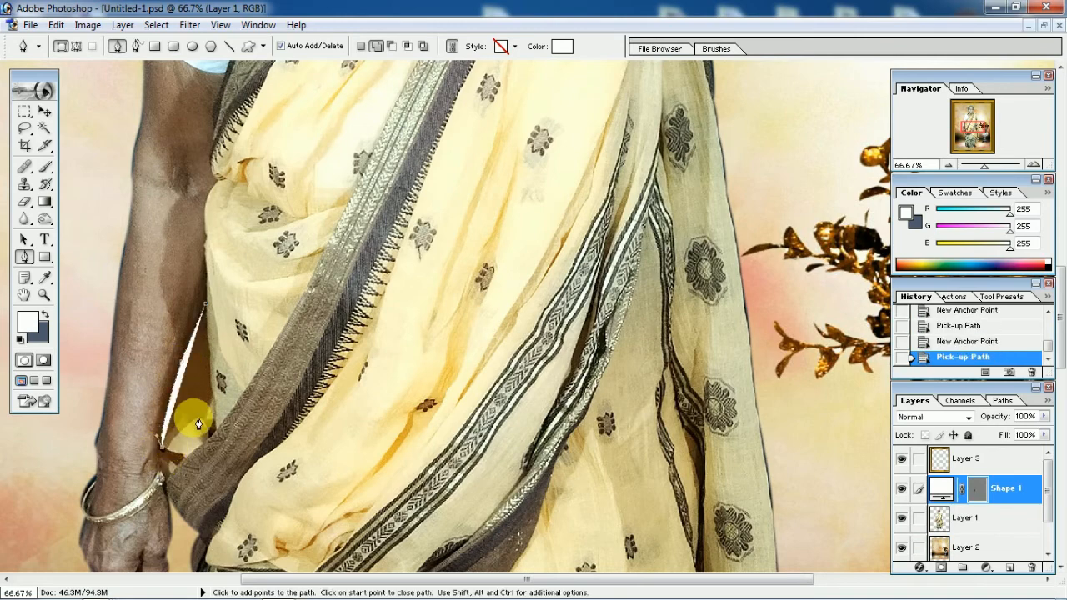
left_click_drag(201, 419, 212, 417)
left_click(201, 419, "alt")
left_click(215, 397)
left_click(196, 395)
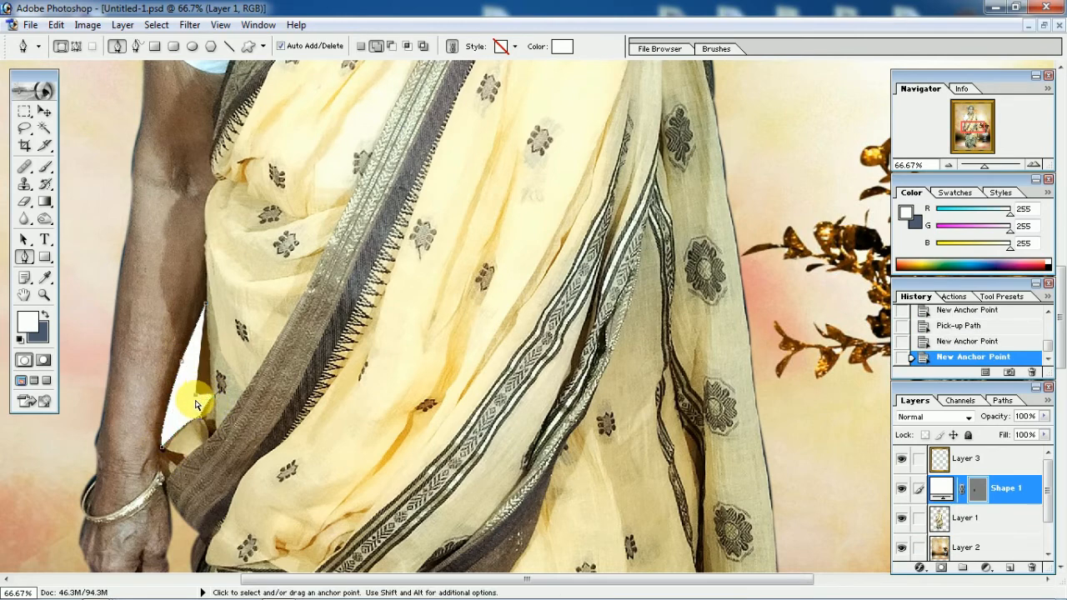
key("ctrl+z")
left_click_drag(206, 306, 205, 285)
key("ctrl+Return")
Try to clear the selected gap directly on the Shape 1 layer
key("Delete")
left_click(534, 240)
key("shift+p")
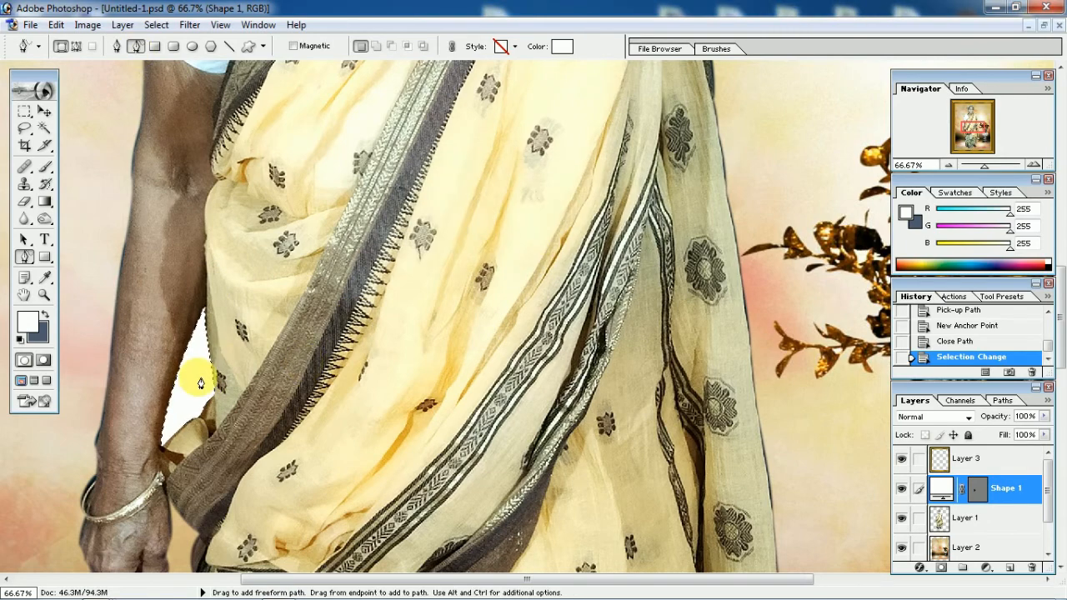
left_click_drag(201, 383, 223, 348)
key("Delete")
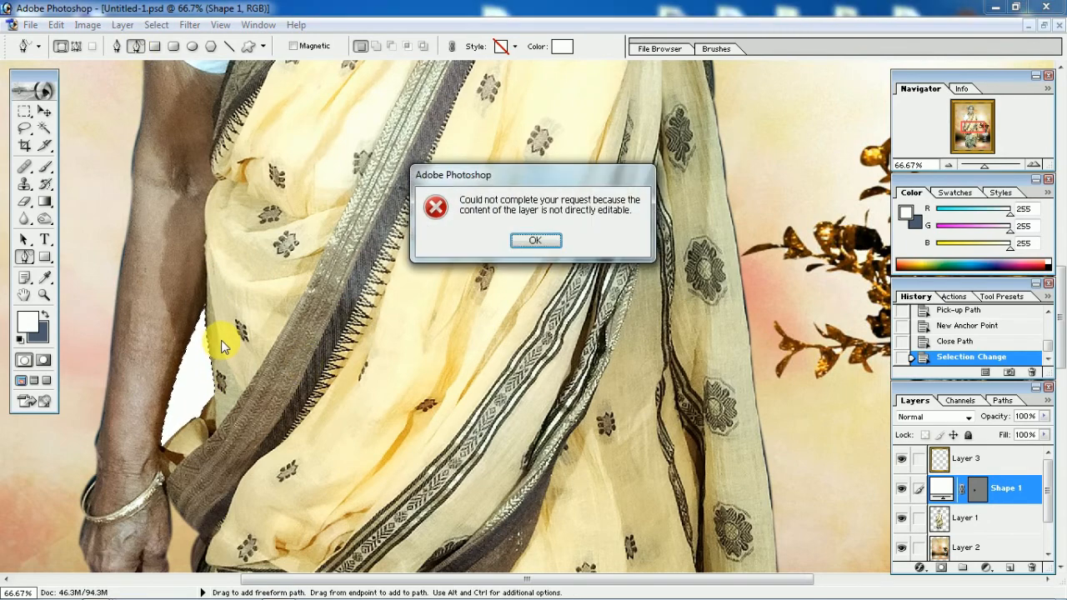
left_click(534, 244)
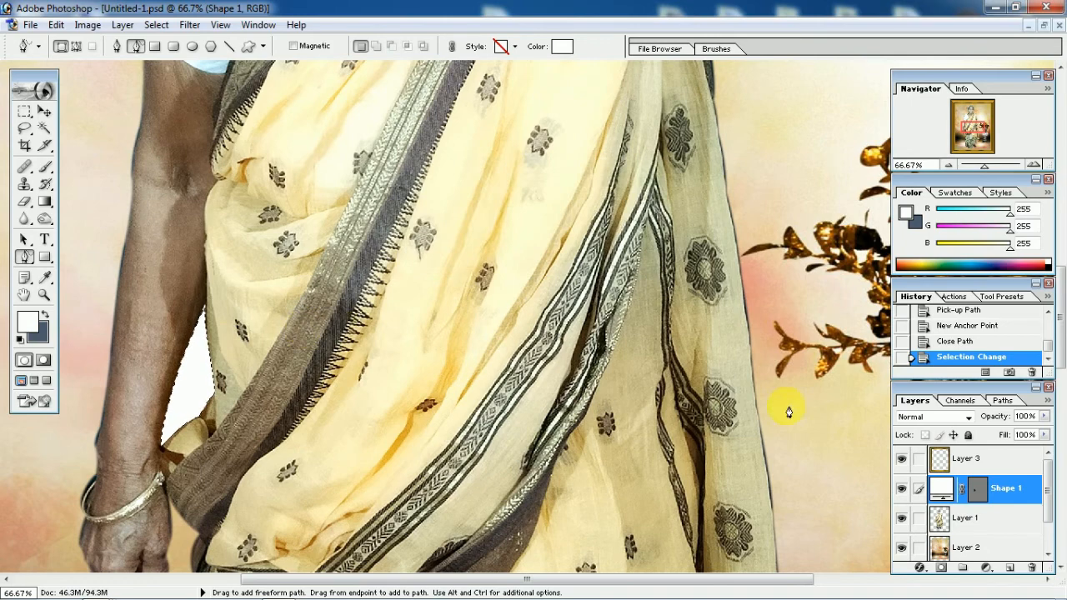
Delete the Shape 1 layer, clear the selected gap beside the arm from Layer 1 and deselect
right_click(1009, 497)
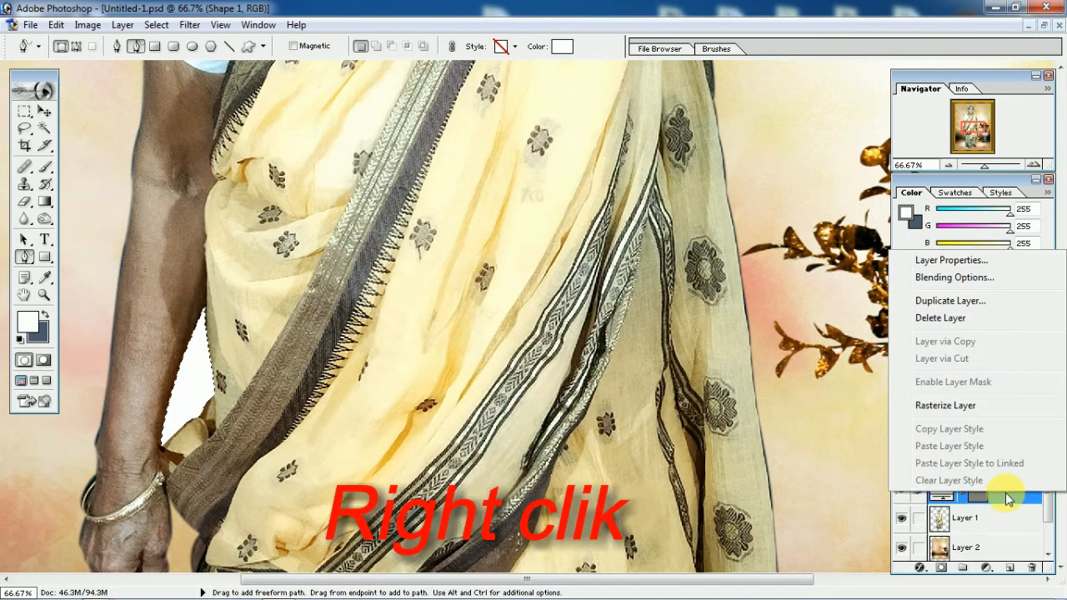
left_click(940, 317)
left_click(494, 243)
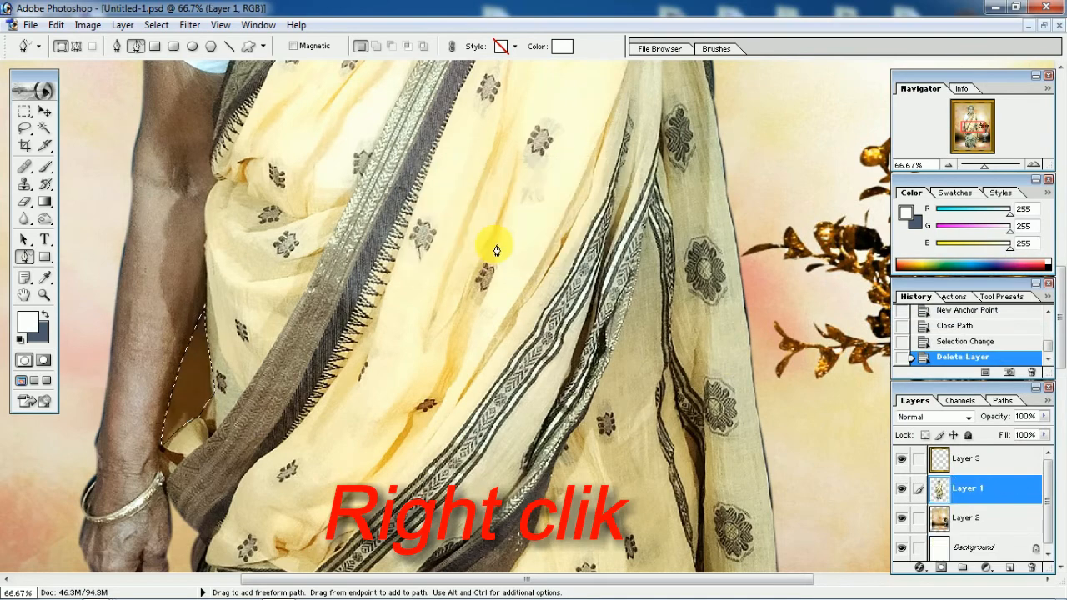
key("Delete")
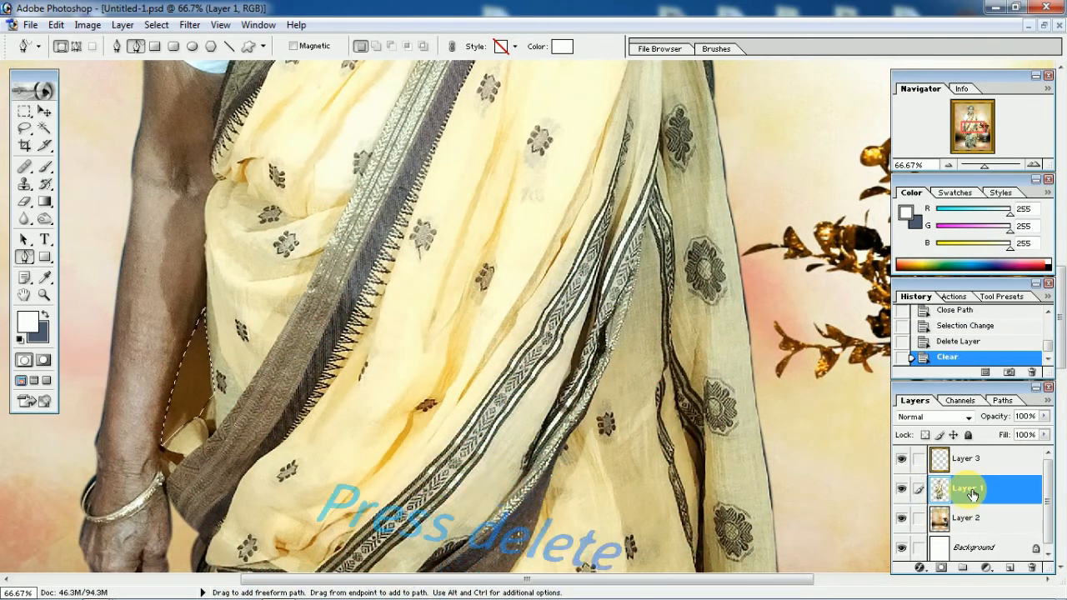
key("ctrl+d")
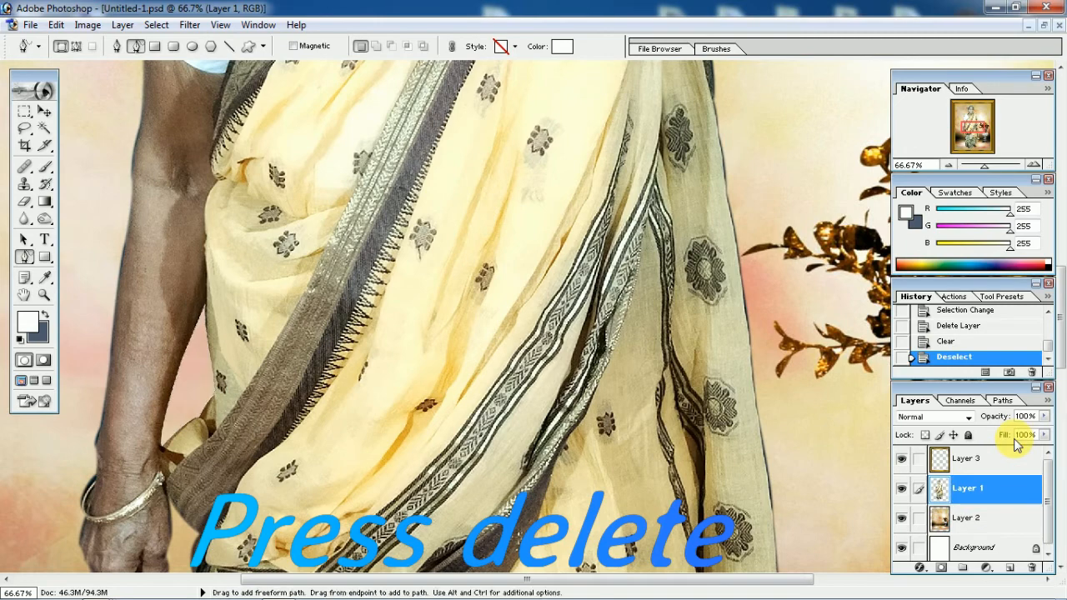
Blur the cut edge between the woman's arm and saree with the 135 px Blur tool at 50% strength
left_click(26, 219)
left_click(202, 342)
left_click(202, 329)
left_click(201, 319)
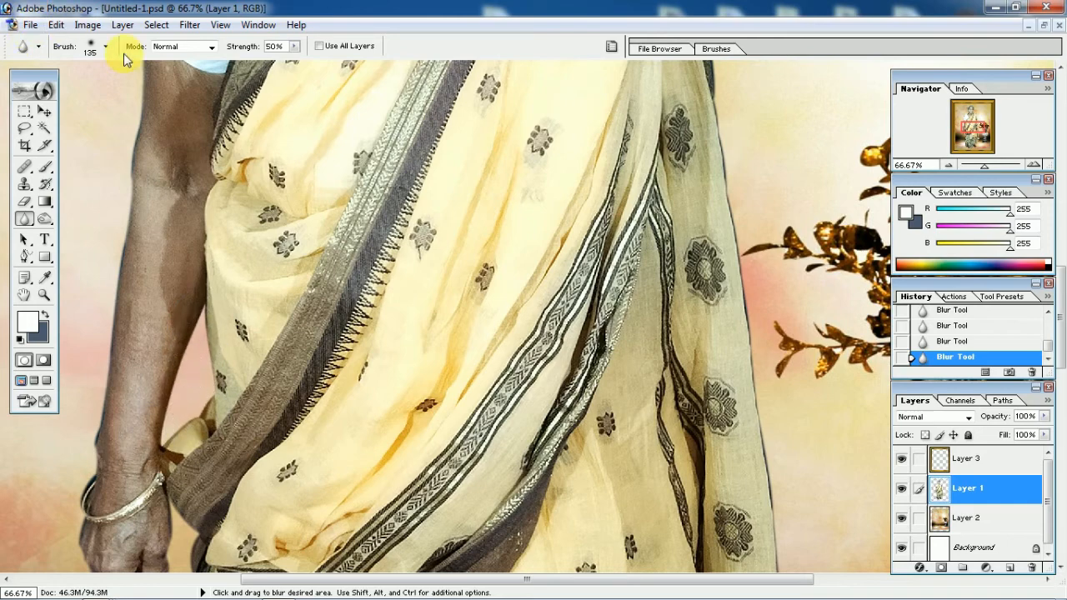
Examine the whole framed composition and the woman's arm and saree at different zoom levels
key("ctrl+0")
key("ctrl+minus")
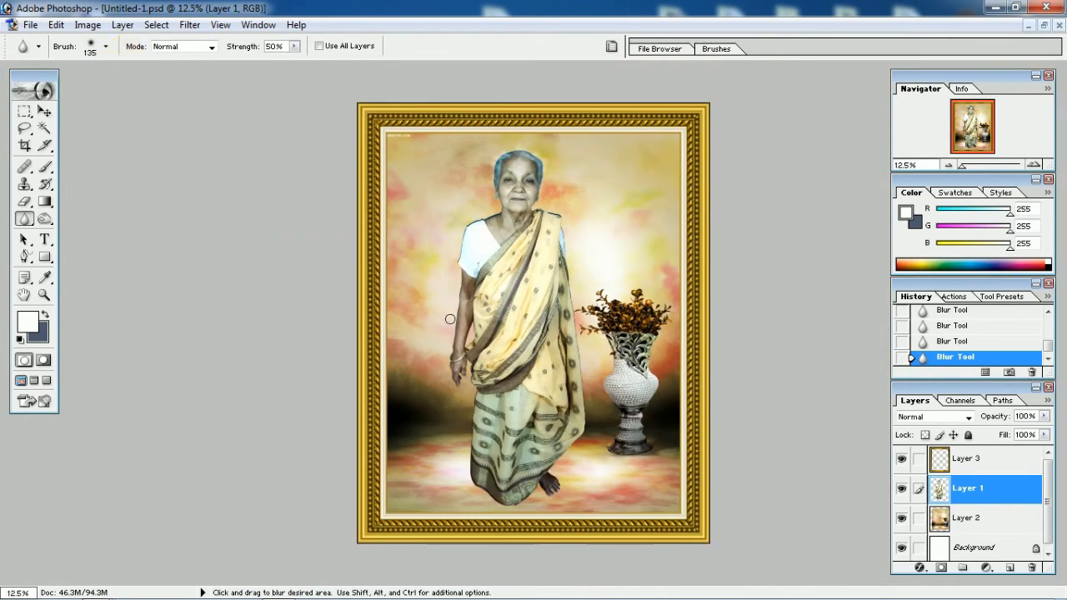
key("ctrl+plus")
key("ctrl+plus")
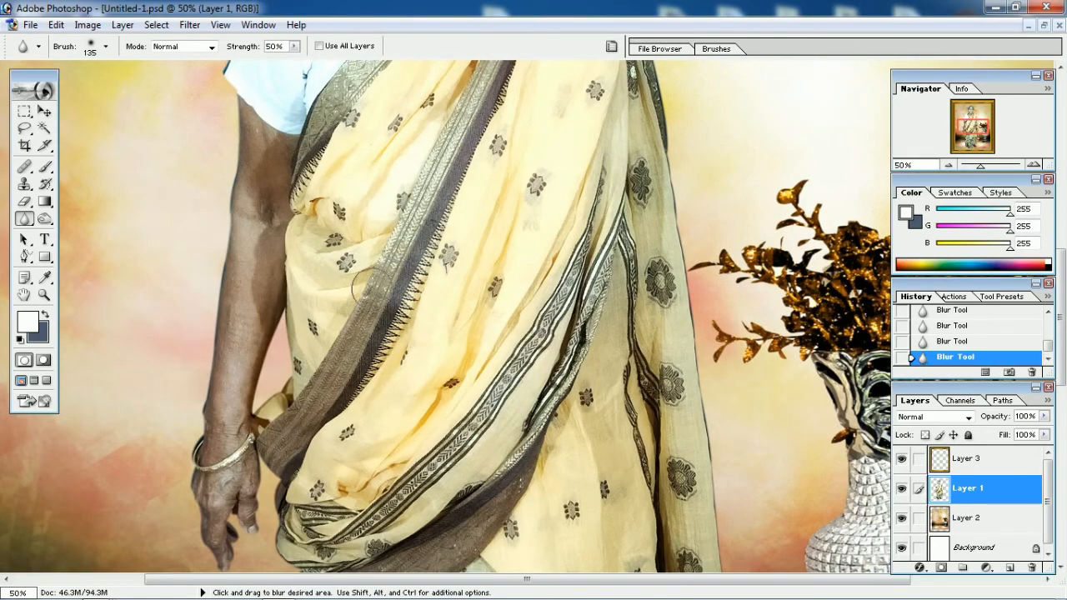
scroll(371, 279, "up", 1)
key("ctrl+minus")
key("ctrl+minus")
key("ctrl+minus")
key("ctrl+minus")
key("ctrl+minus")
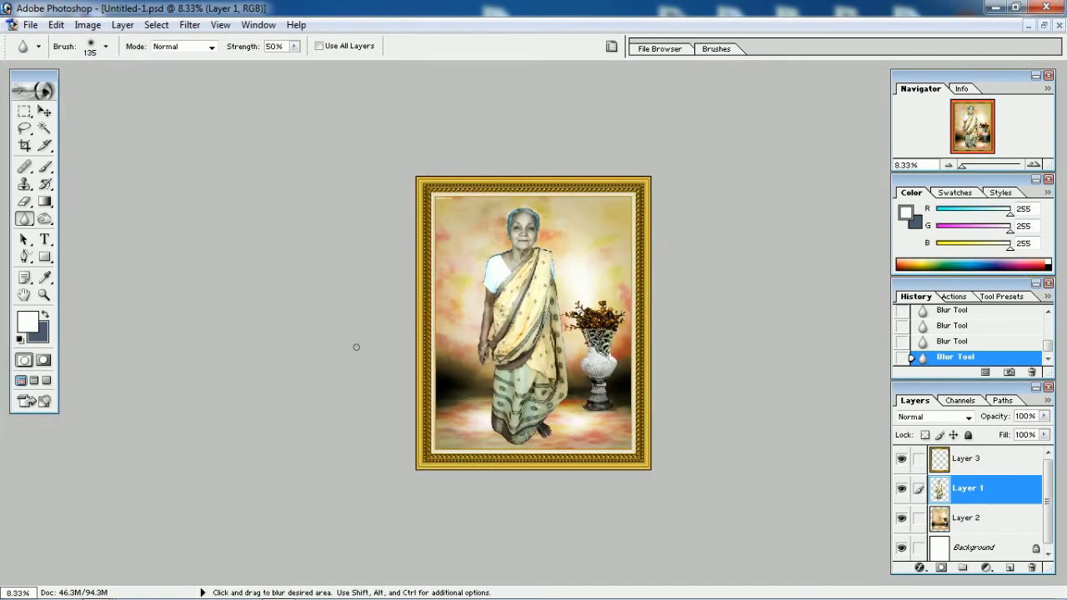
Set up a JPEG copy of the document with the file name 12.15y.jpg
left_click(27, 24)
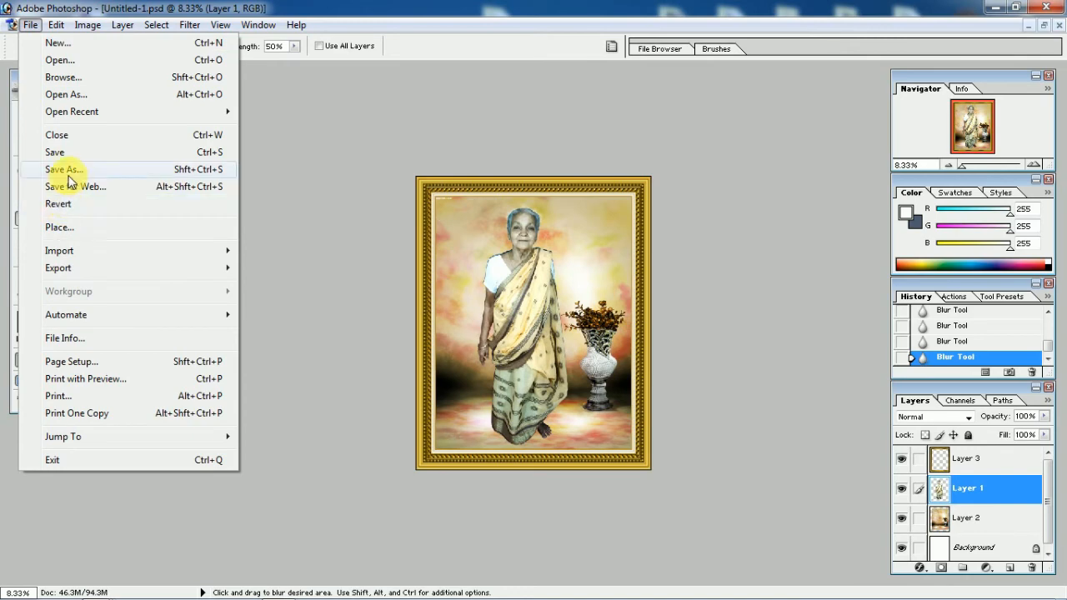
left_click(39, 208)
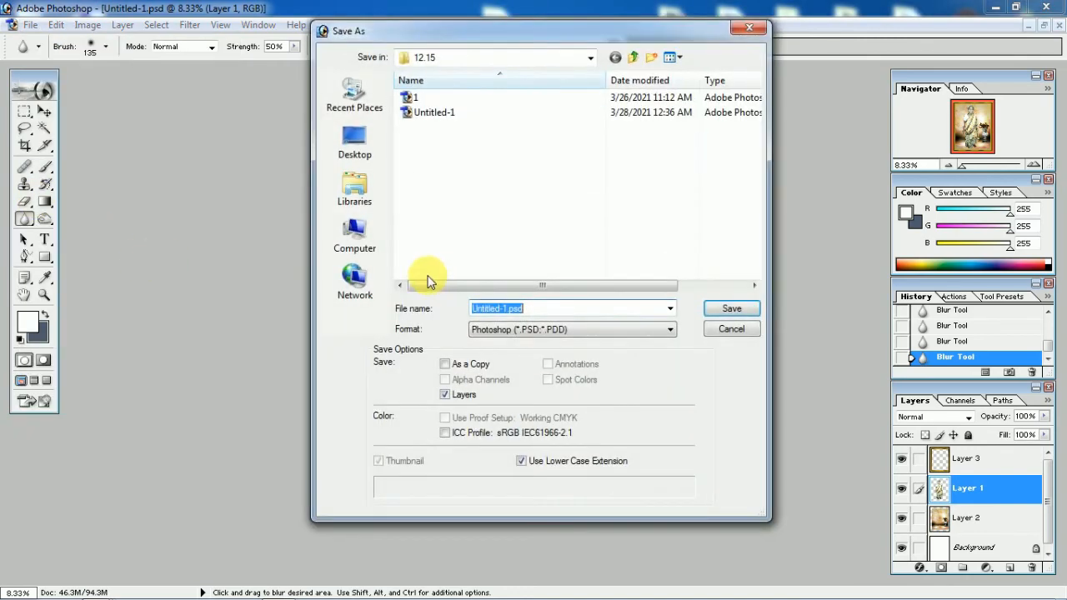
left_click(531, 330)
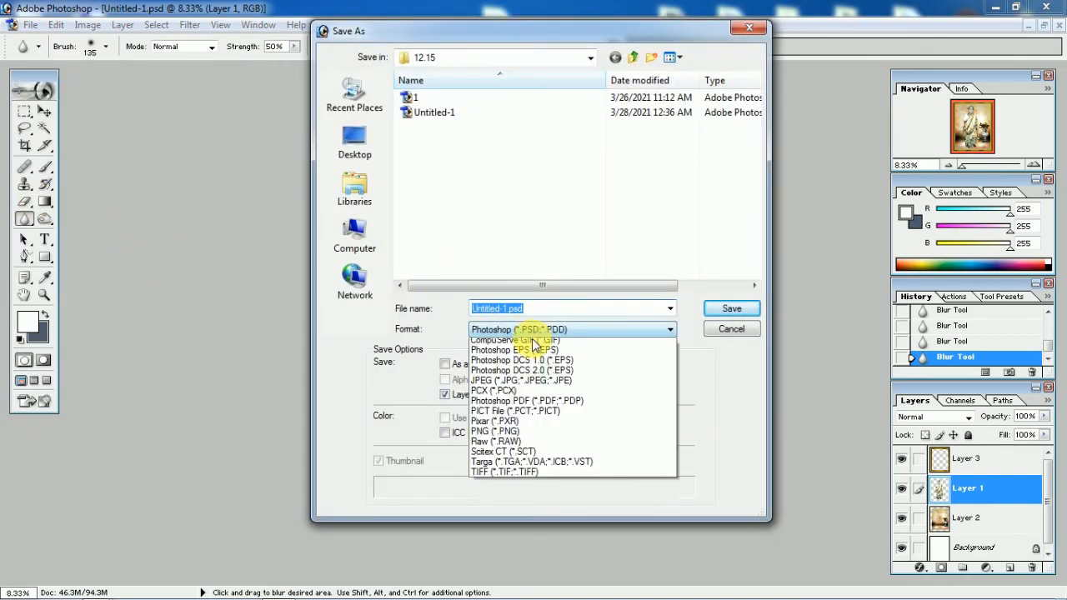
left_click(532, 405)
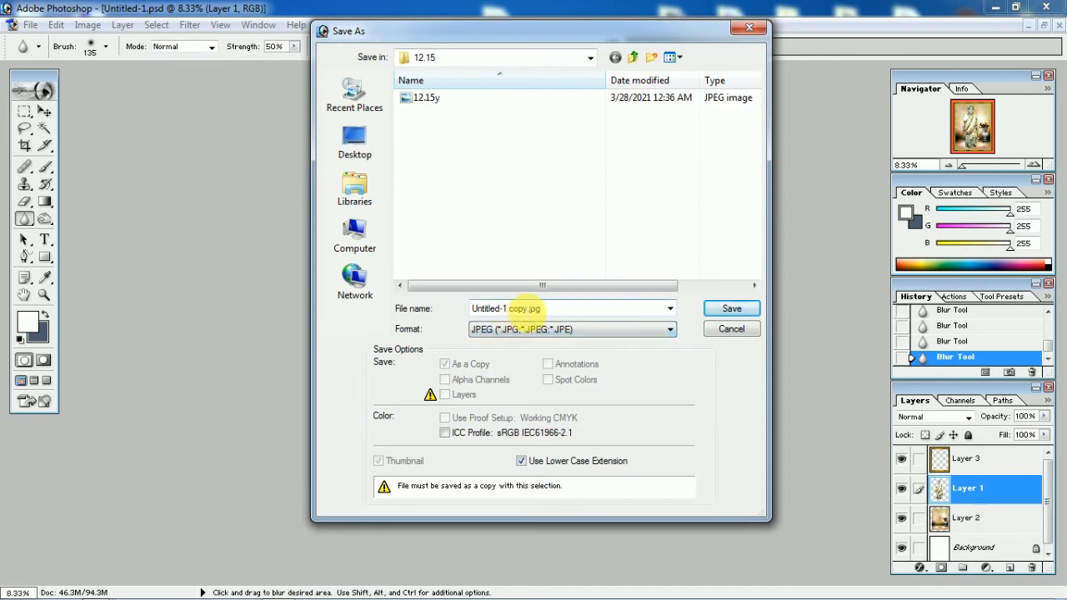
left_click_drag(524, 309, 327, 302)
type("12.15y")
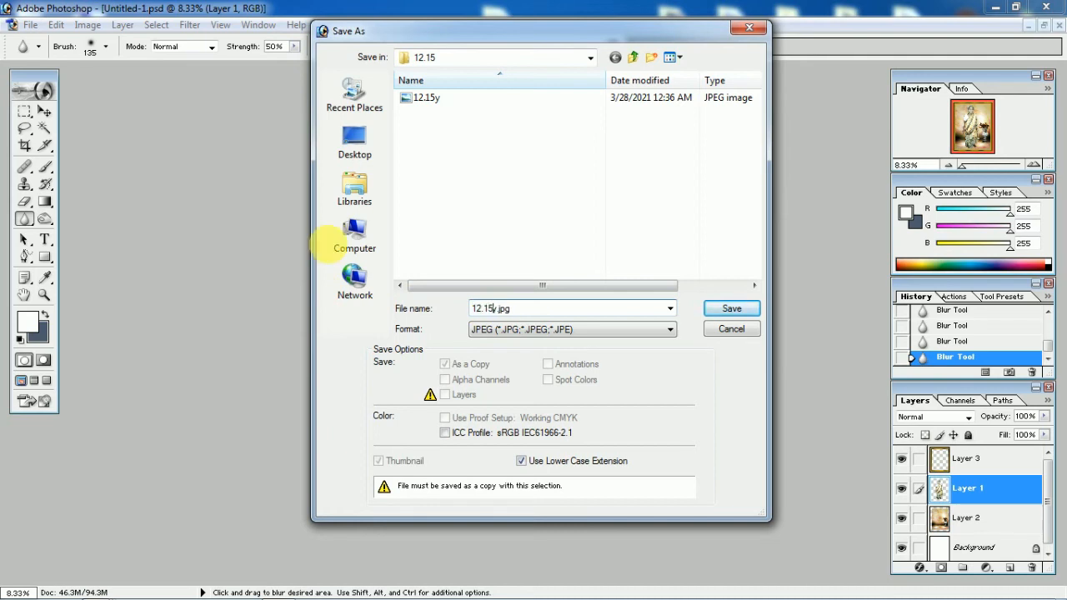
Save the JPEG copy in the Desktop folder 12.15, replacing the existing file, at Maximum quality 12 with Baseline ("Standard") format
left_click(357, 154)
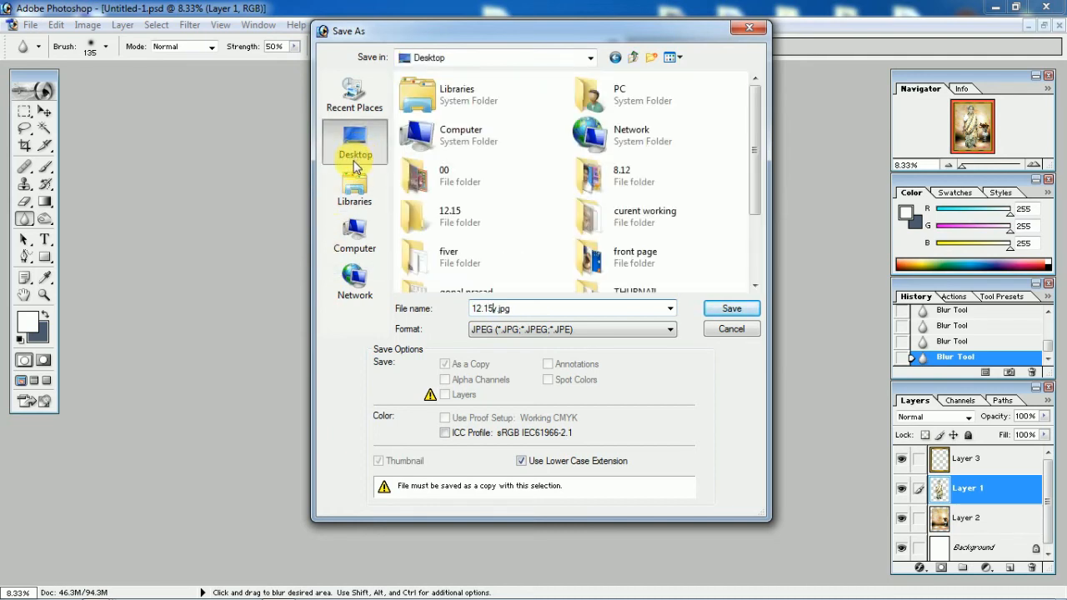
double_click(488, 218)
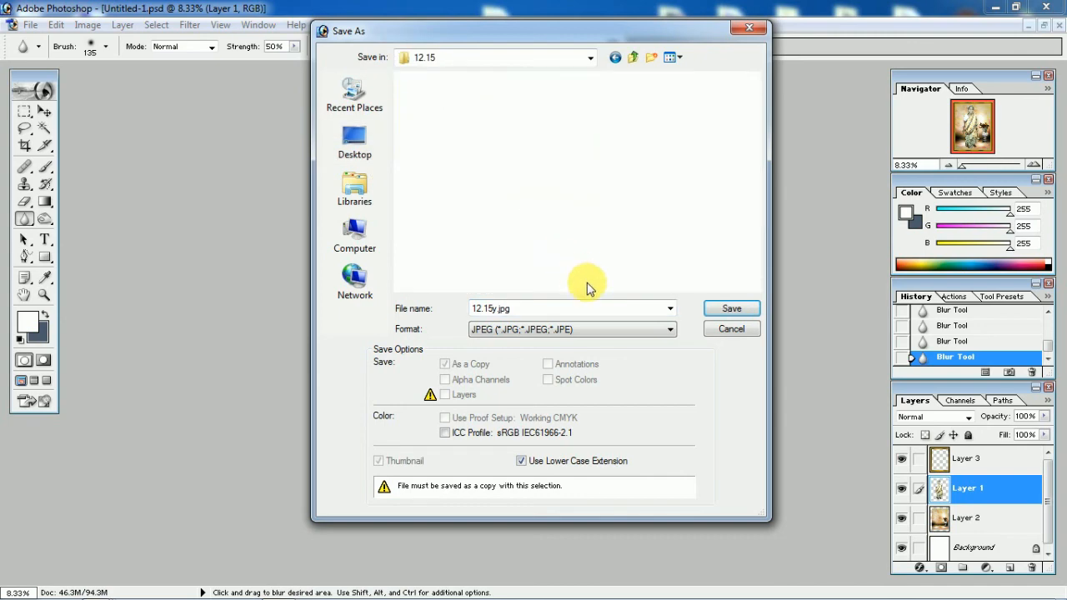
left_click(731, 308)
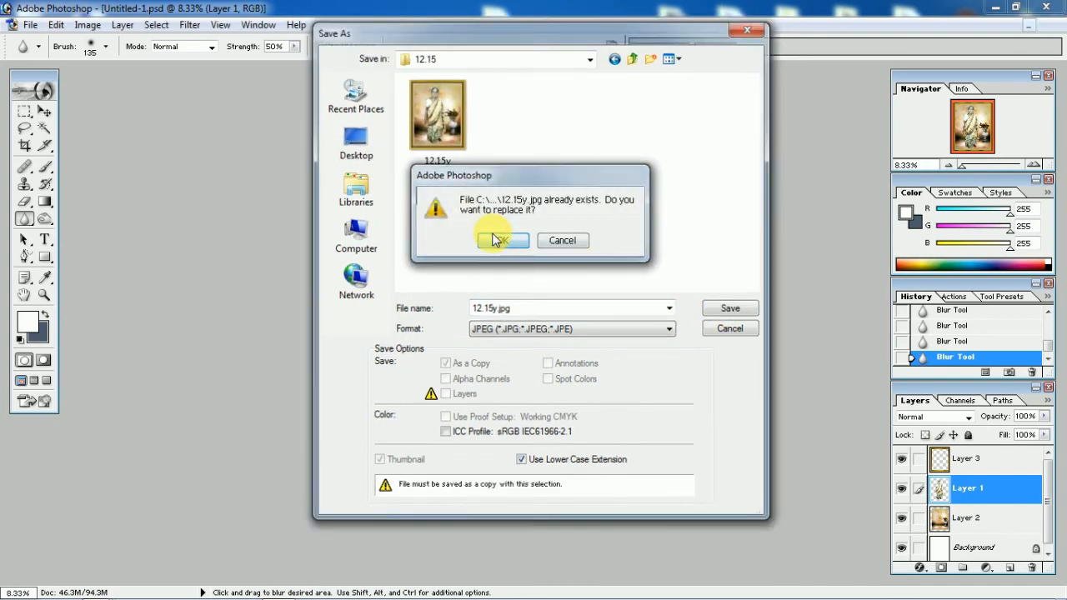
left_click(492, 237)
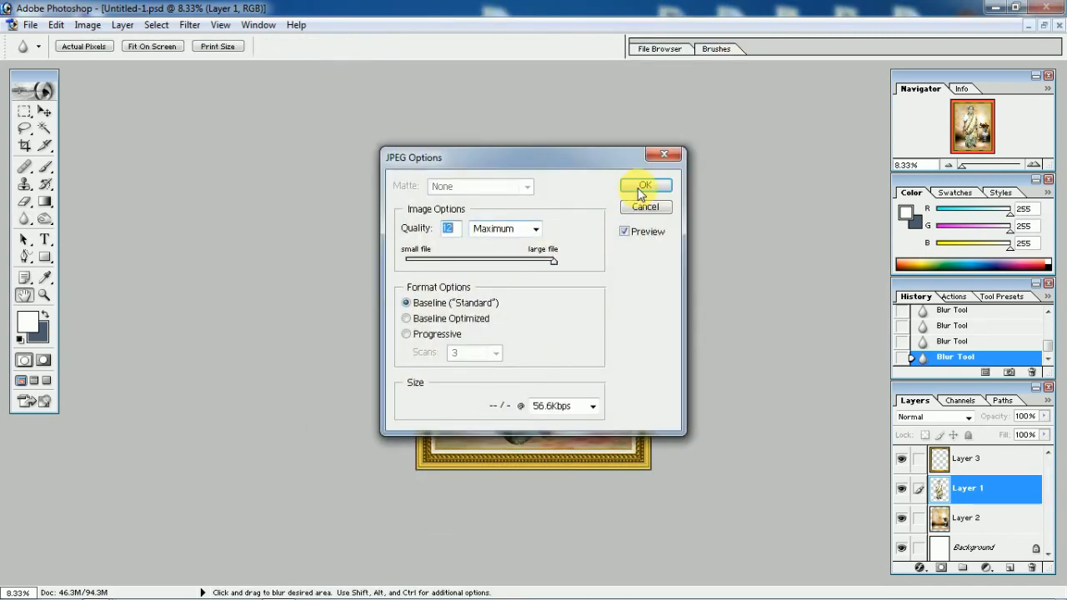
left_click(642, 187)
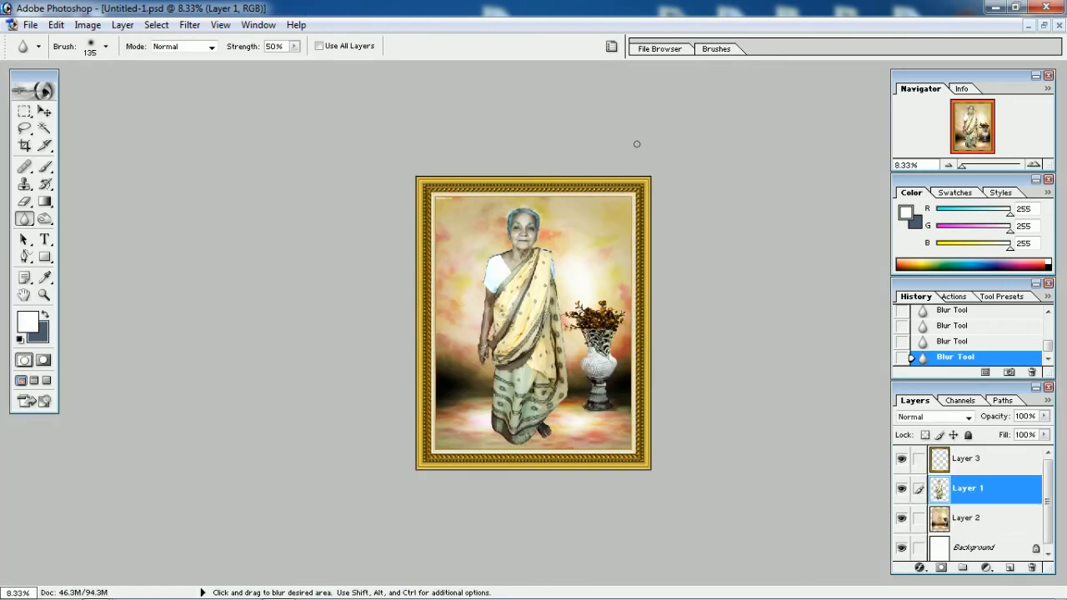
Close Photoshop without saving the changes to the layered document
left_click(1045, 8)
left_click(543, 238)
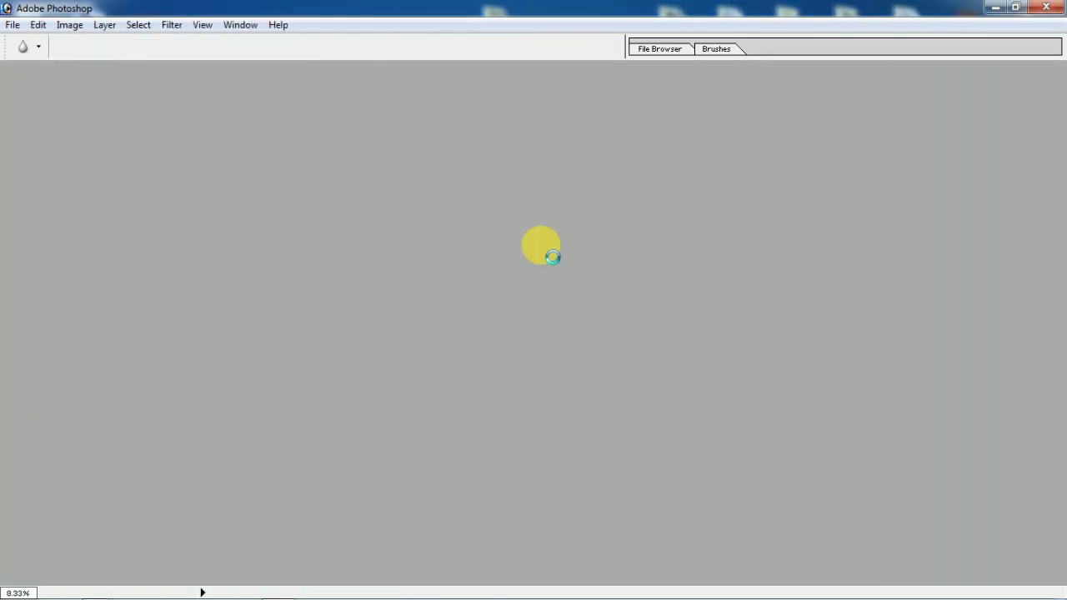
left_click(506, 281)
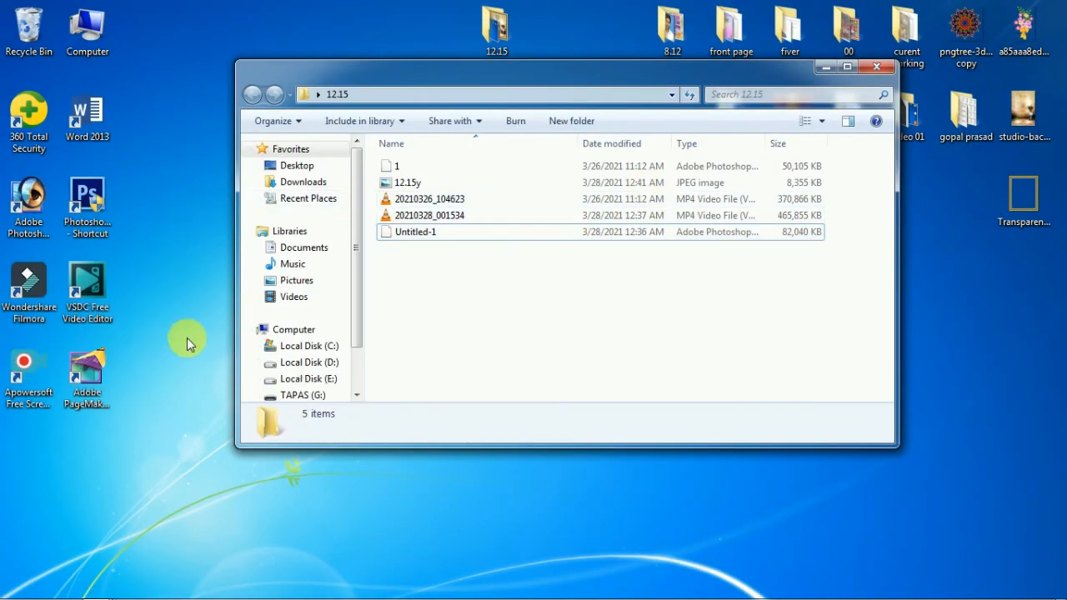
Open the 12.15y JPEG from the 12.15 folder in Windows Photo Viewer and examine it at different zoom levels
double_click(431, 185)
scroll(516, 321, "up", 3)
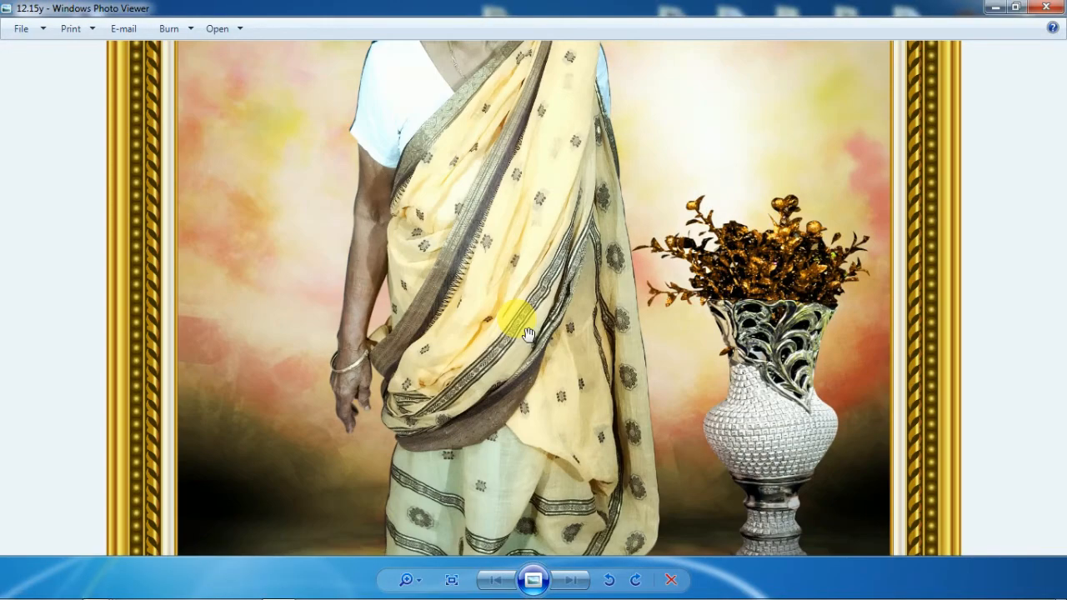
scroll(527, 333, "down", 4)
scroll(526, 334, "up", 2)
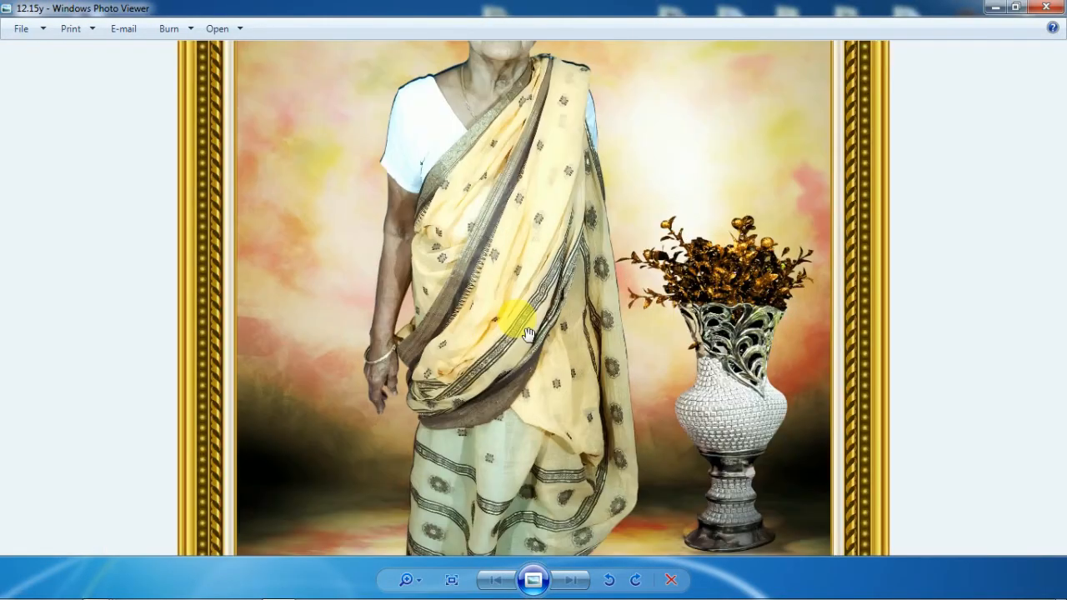
scroll(527, 333, "down", 2)
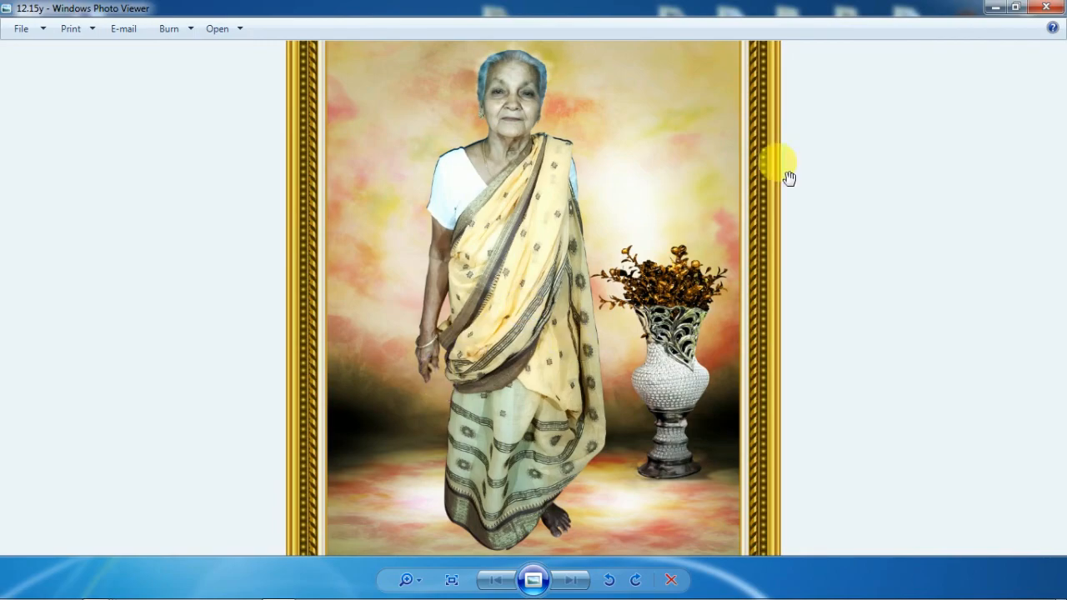